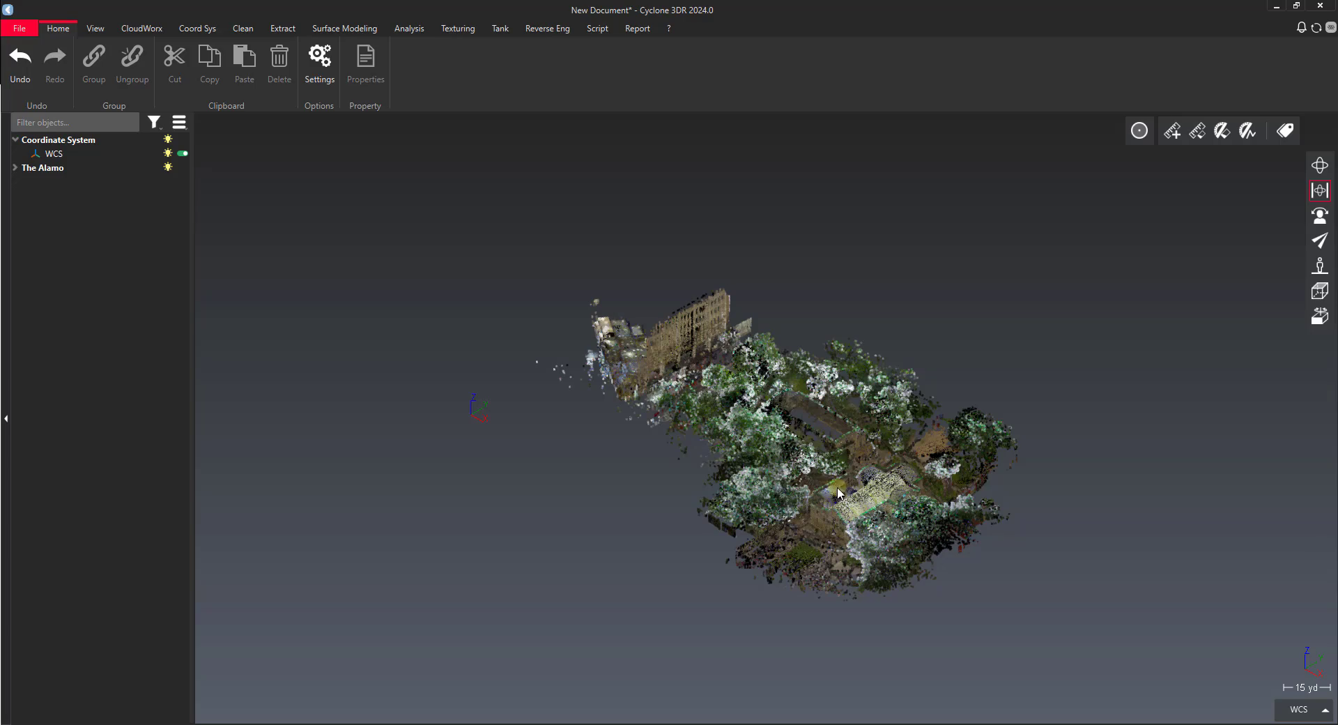
pyautogui.scroll(3, 864, 485)
pyautogui.scroll(2, 846, 512)
# - Orbit the Alamo cloud to a top-down view and switch to orthographic projection
pyautogui.moveTo(847, 511); pyautogui.dragTo(951, 536)
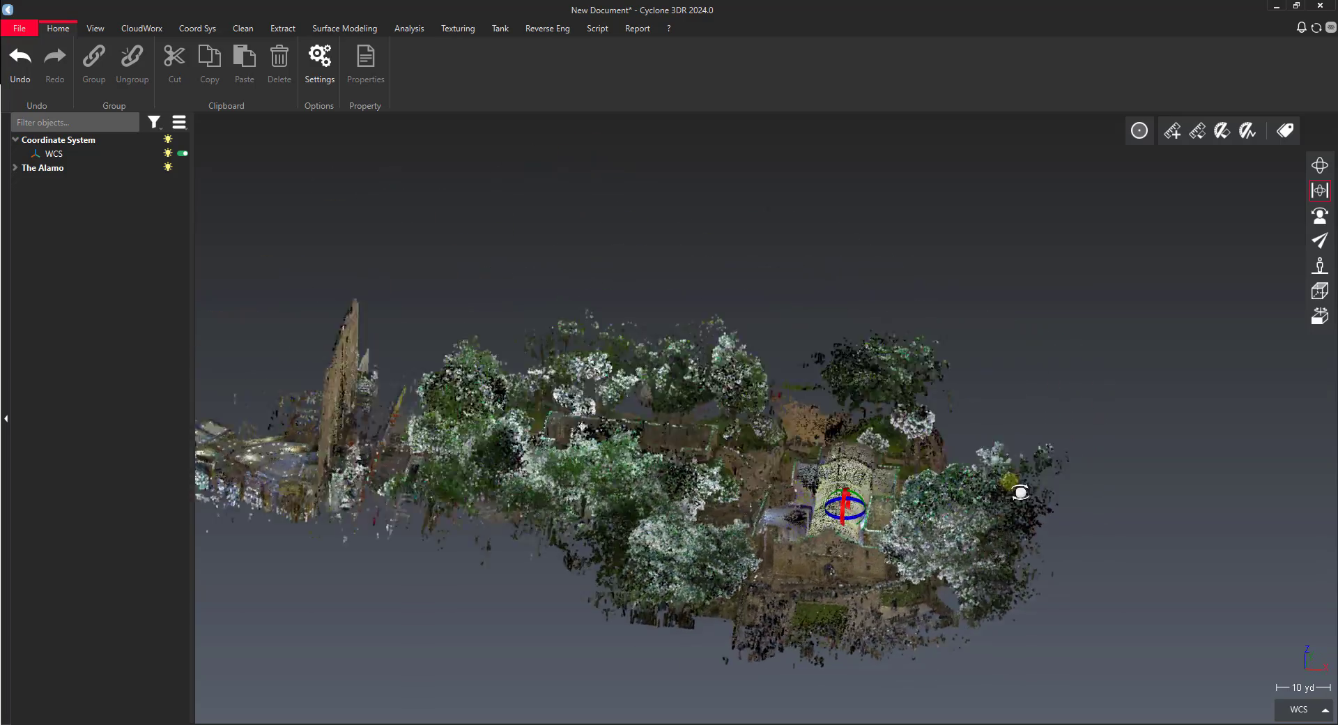
pyautogui.scroll(3, 951, 536)
pyautogui.scroll(2, 776, 588)
pyautogui.moveTo(776, 588)
pyautogui.mouseDown()
pyautogui.moveTo(875, 387)
pyautogui.moveTo(901, 415)
pyautogui.moveTo(782, 371)
pyautogui.mouseUp()
pyautogui.scroll(2, 834, 392)
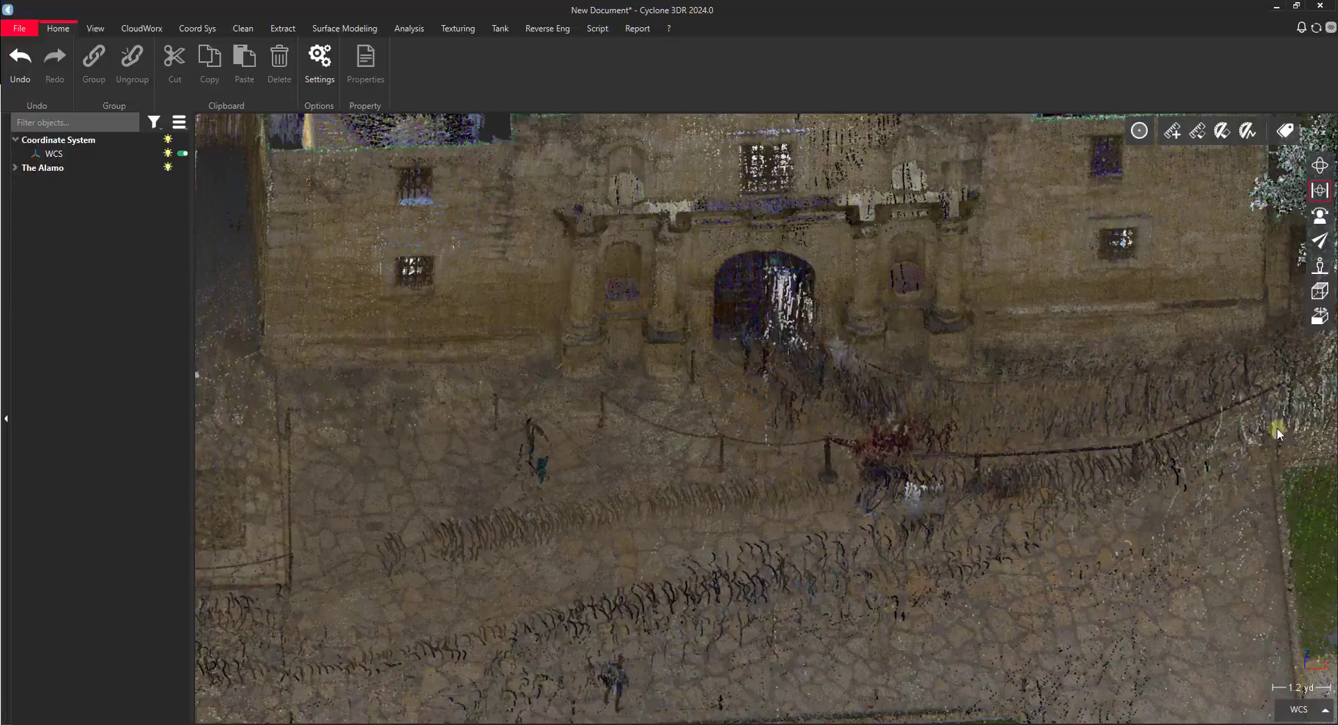
pyautogui.scroll(3, 792, 296)
pyautogui.scroll(3, 792, 296)
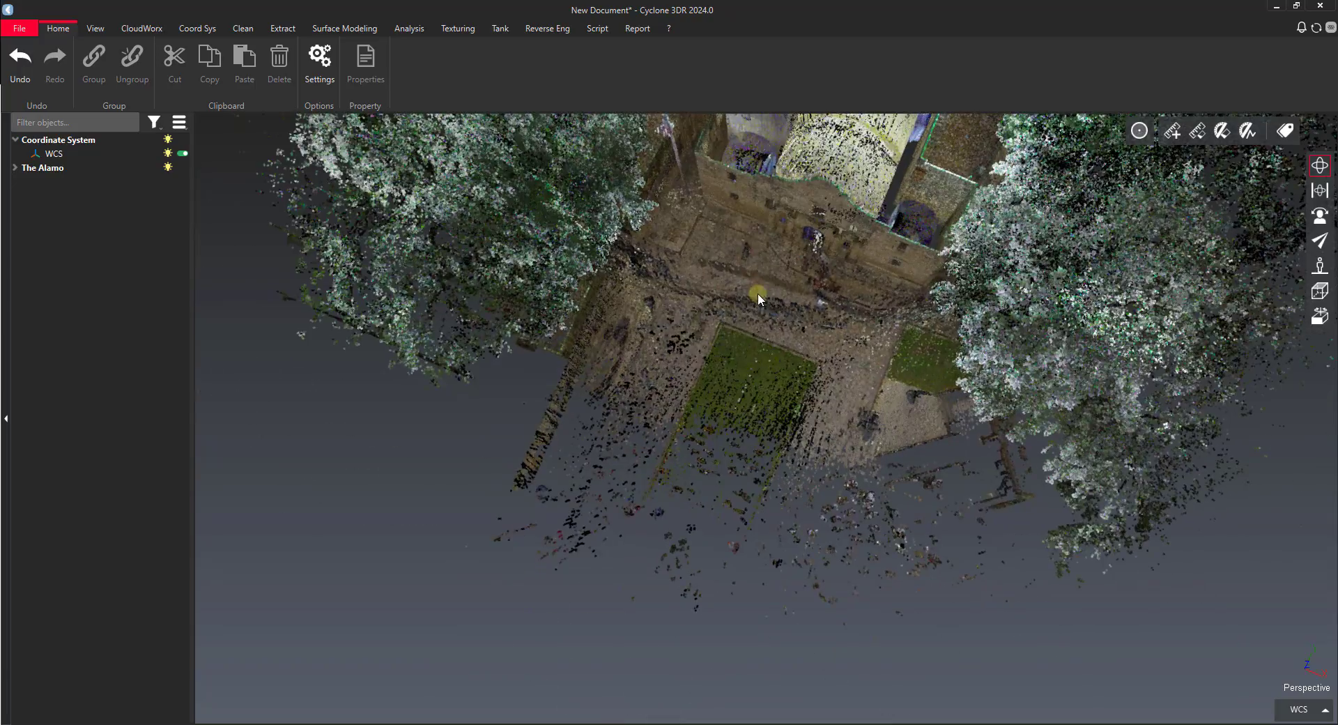
pyautogui.scroll(2, 730, 519)
pyautogui.scroll(-3, 729, 519)
pyautogui.moveTo(730, 519); pyautogui.dragTo(746, 358)
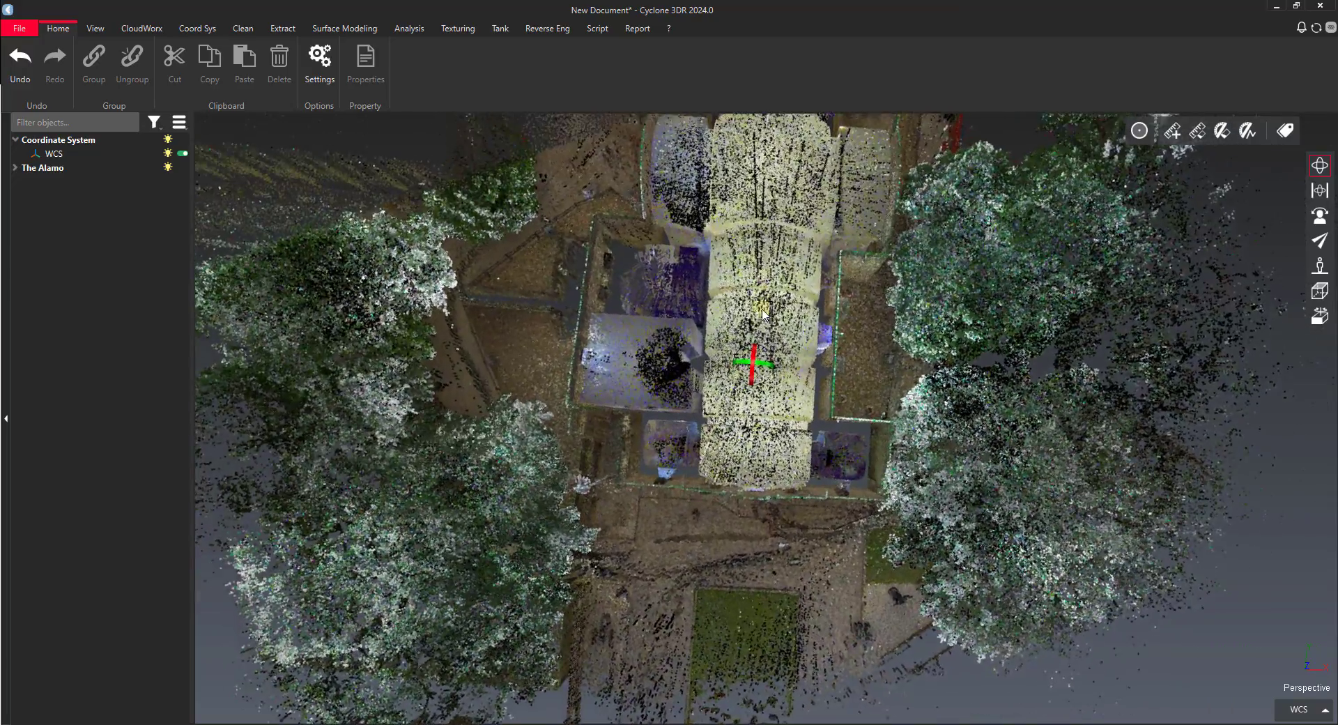
pyautogui.scroll(-2, 746, 358)
pyautogui.click(1319, 190)
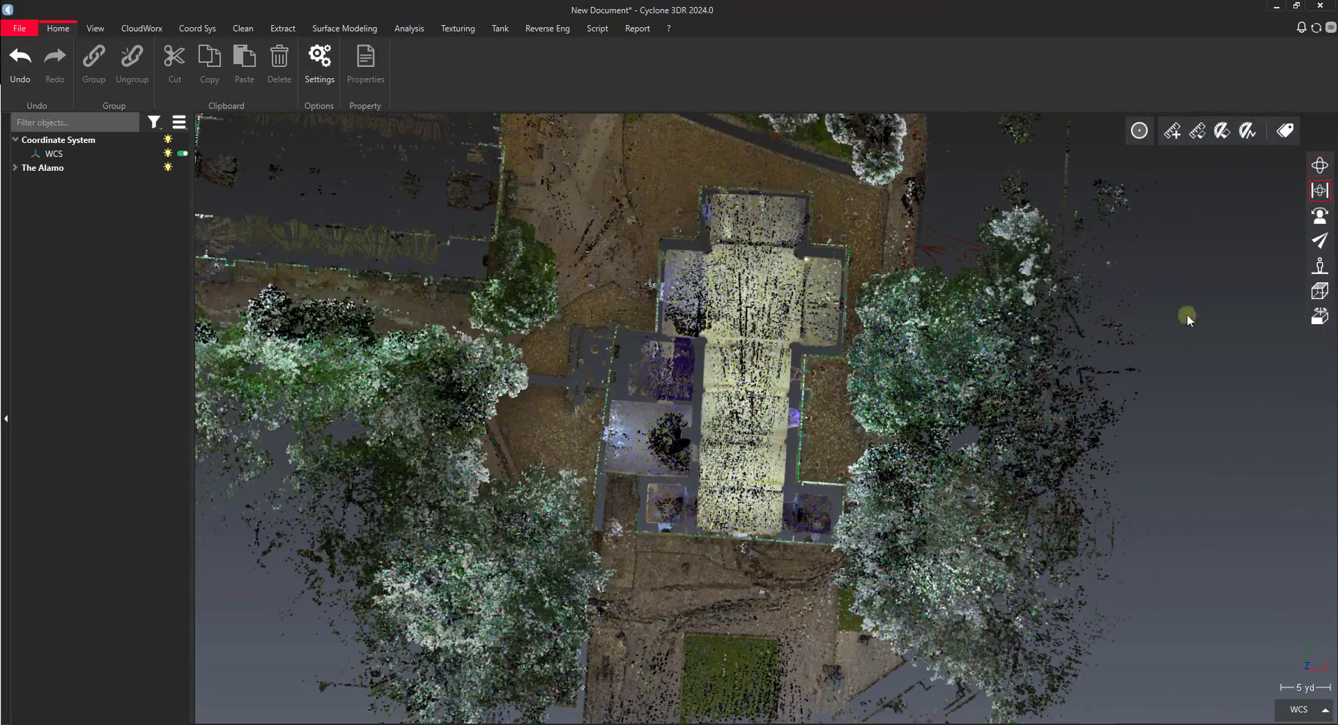
pyautogui.moveTo(813, 390); pyautogui.dragTo(813, 408)
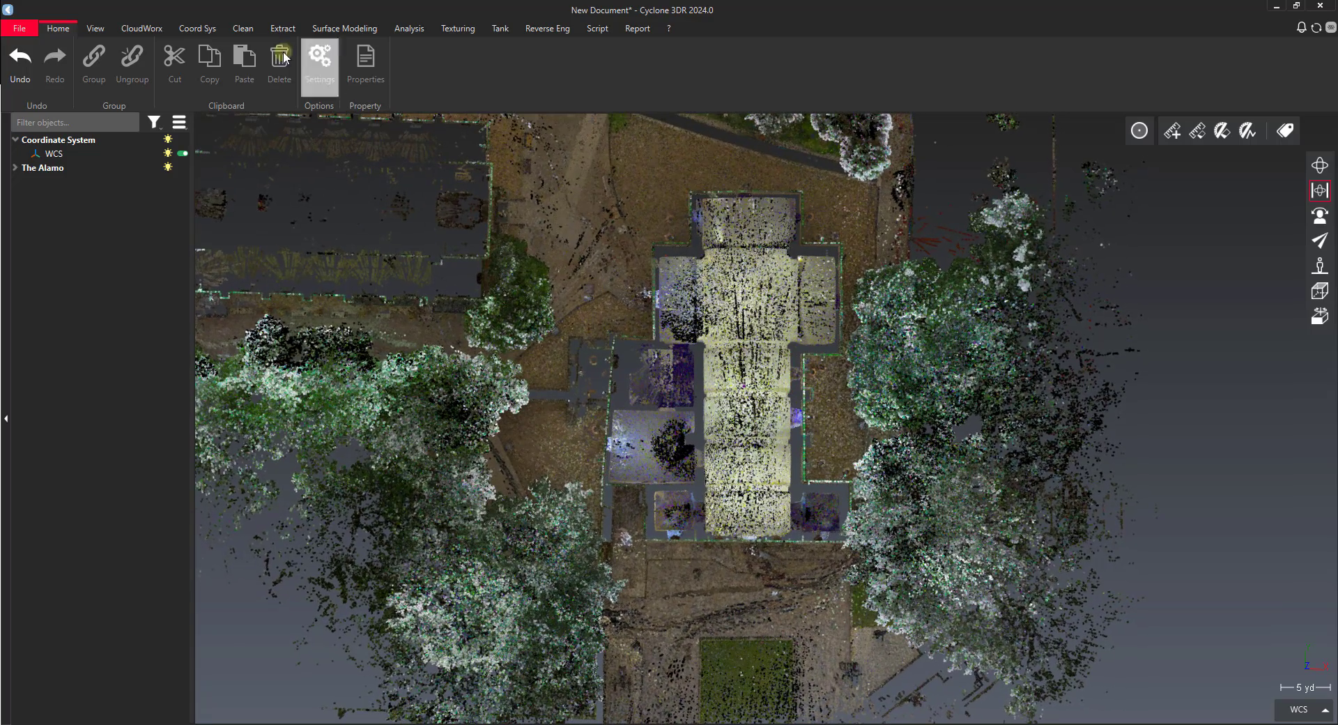
# - Start Clean/Separate and select the building's points with a rectangle
pyautogui.click(241, 28)
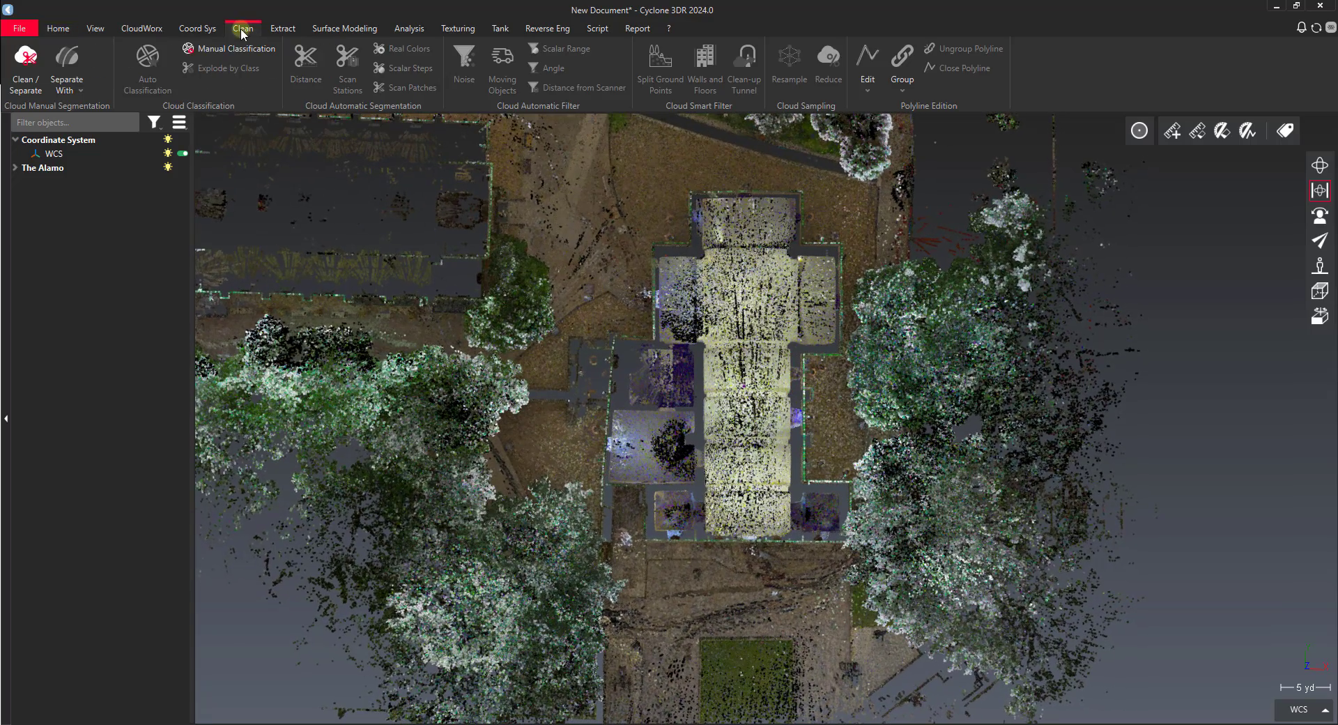
pyautogui.click(571, 199)
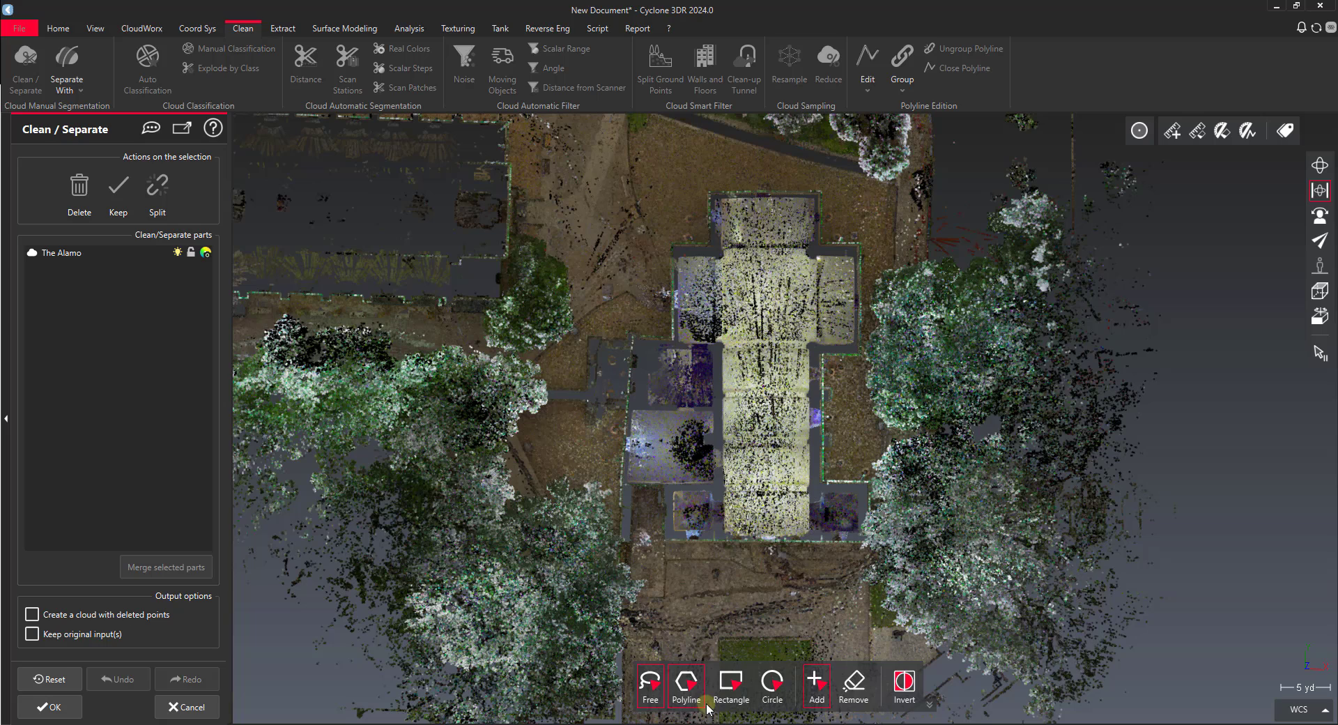
pyautogui.click(729, 689)
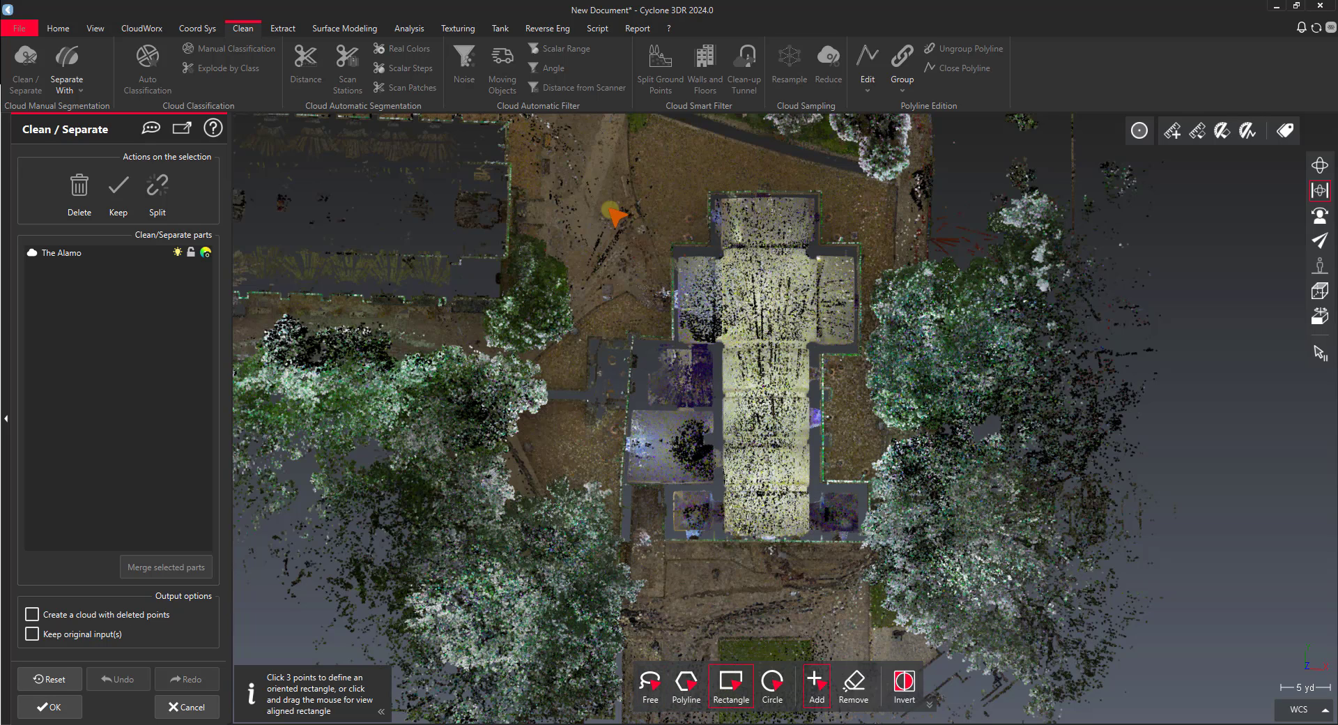
pyautogui.moveTo(604, 184); pyautogui.dragTo(923, 573)
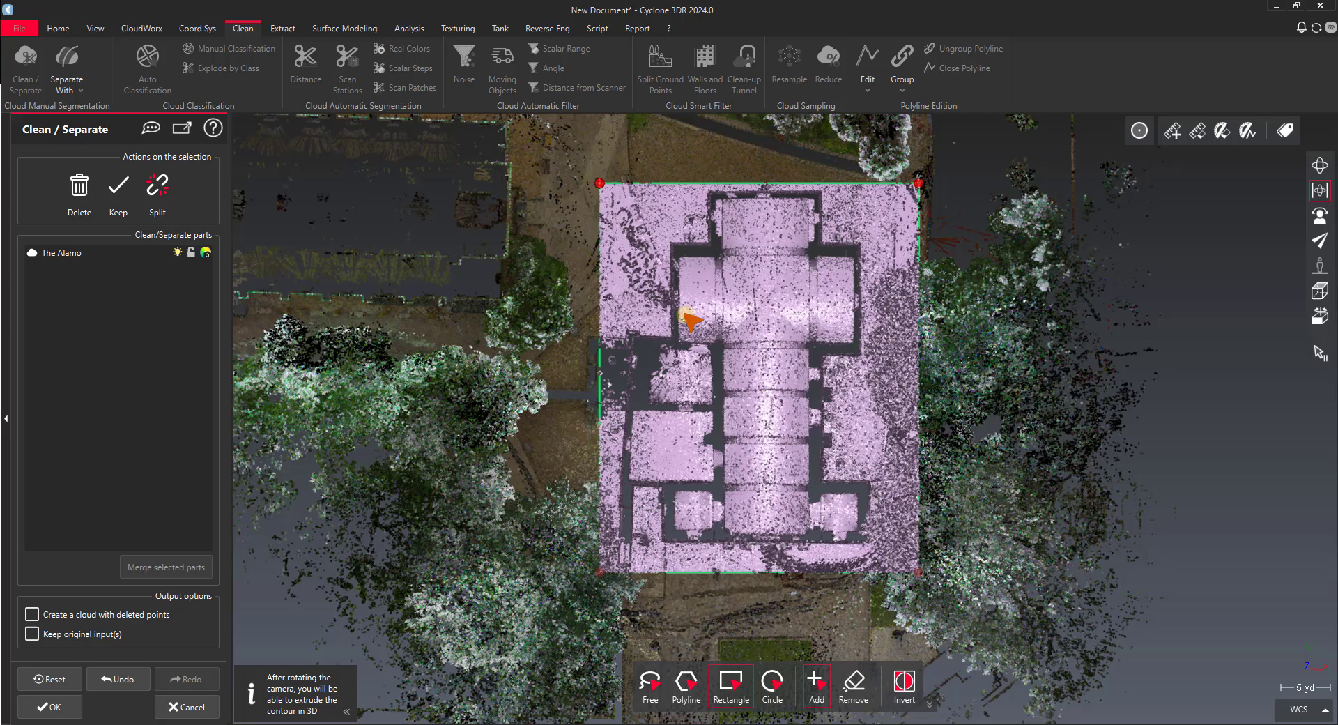
# - Split the building points into a part, hide the surrounding Alamo part, and confirm
pyautogui.click(154, 186)
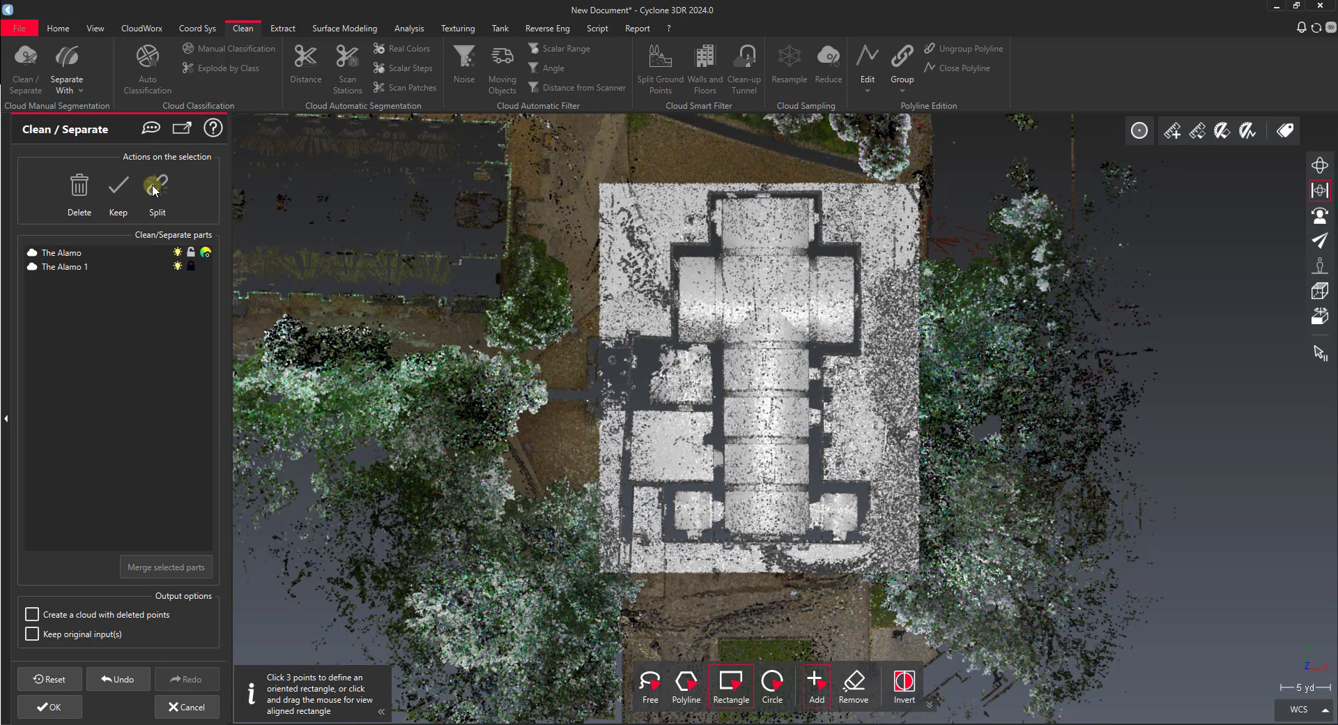
pyautogui.click(176, 253)
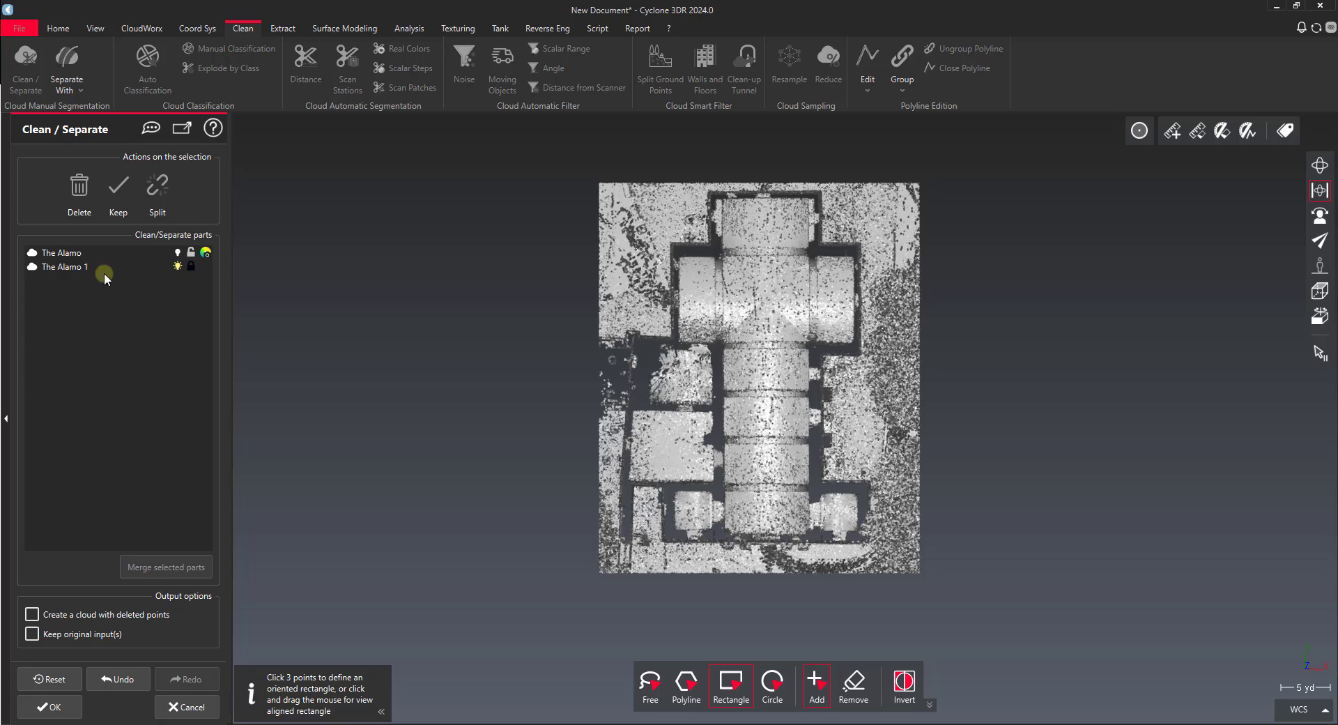
pyautogui.click(52, 707)
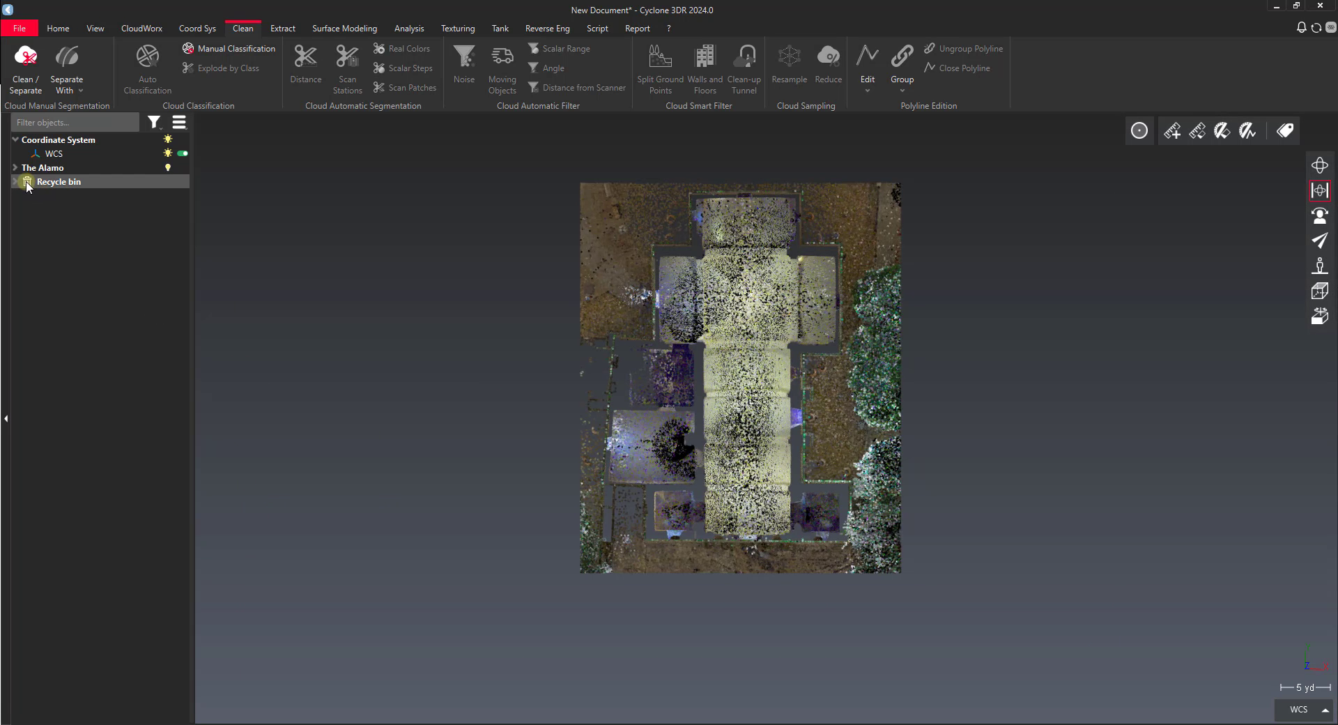
# - Rename the building cloud 'The Alamo 1' to 'Focus' under The Alamo group
pyautogui.click(14, 168)
pyautogui.click(69, 210)
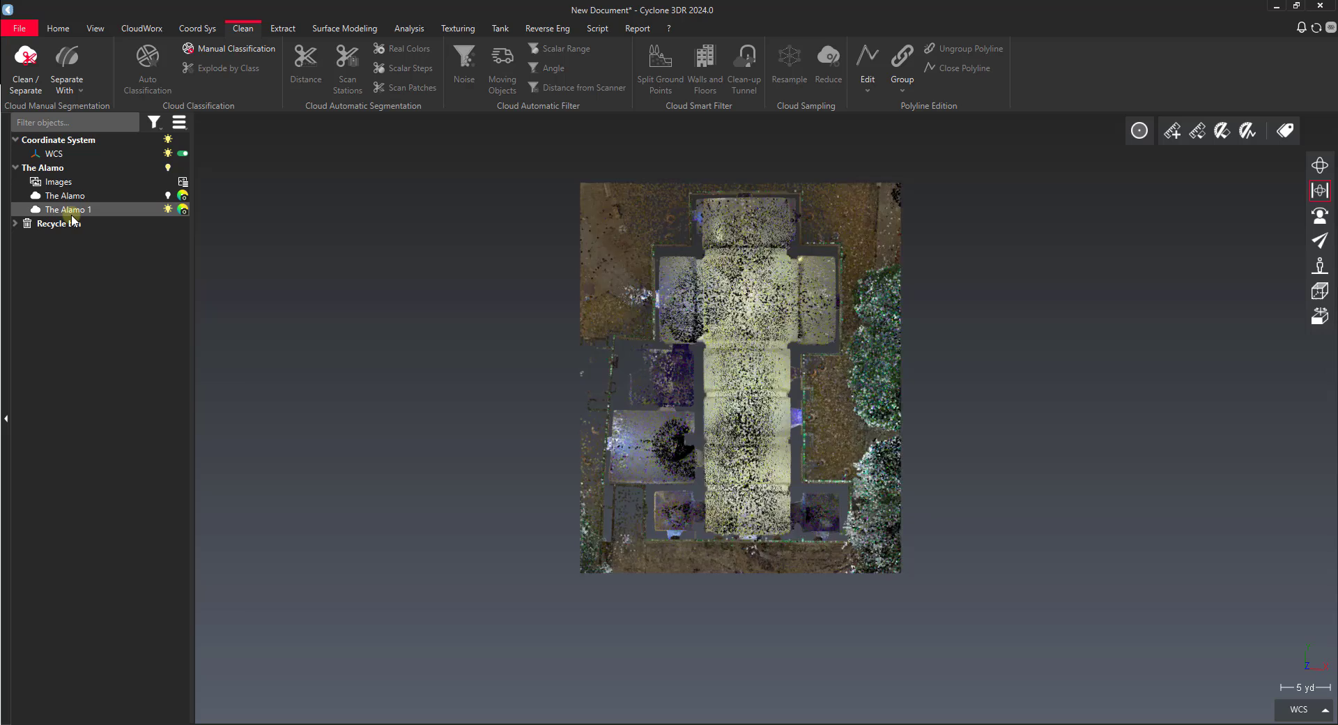
pyautogui.rightClick(71, 216)
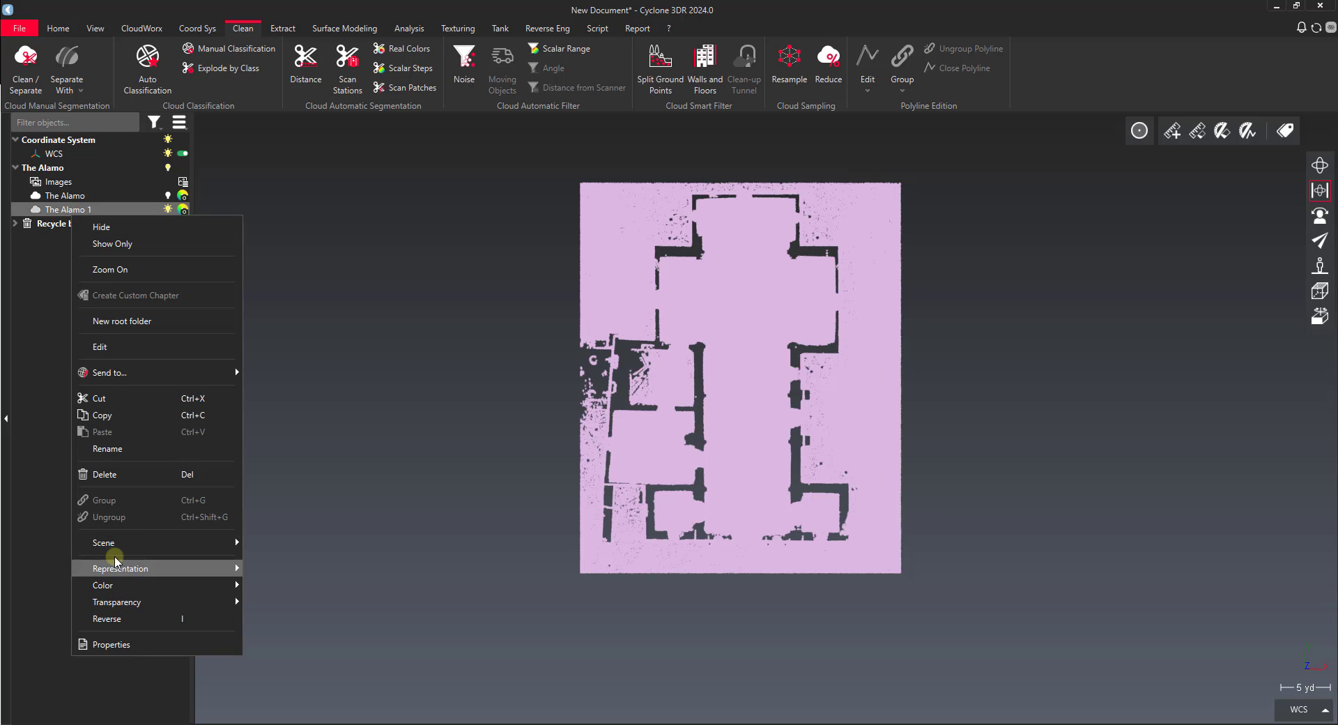
pyautogui.click(120, 449)
pyautogui.write('Focus')
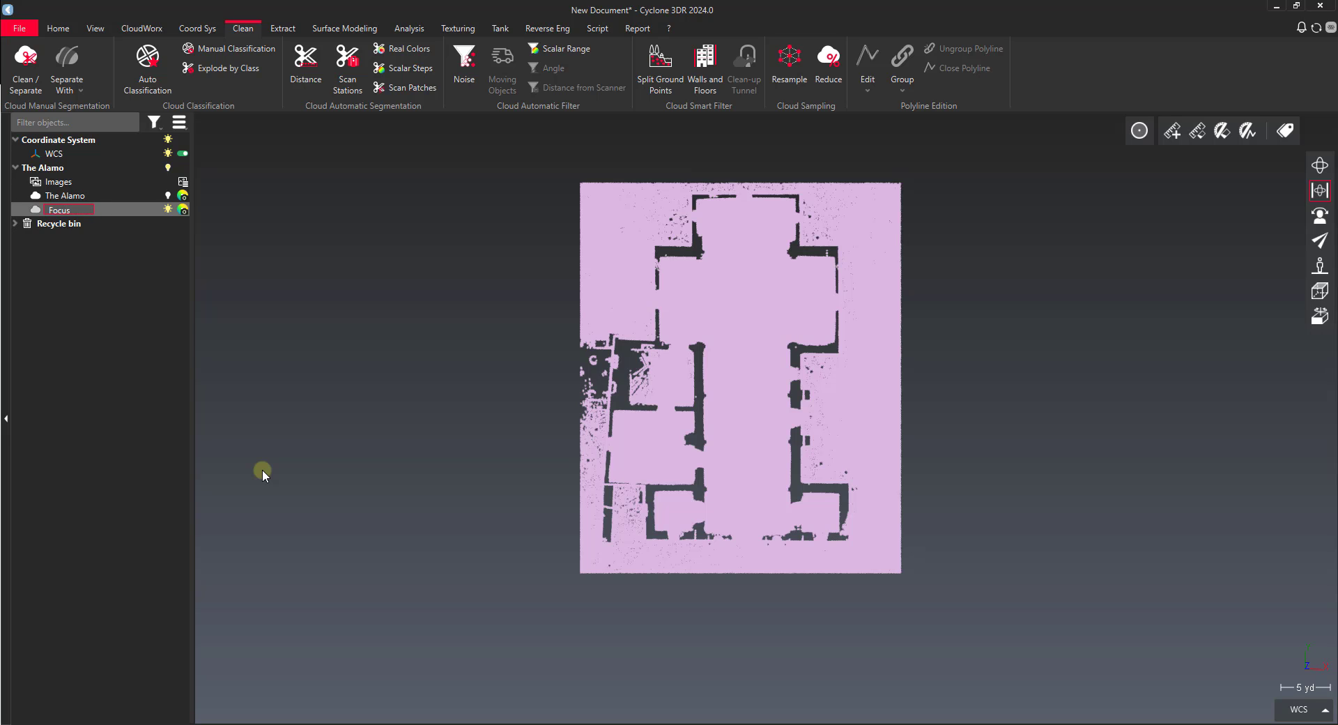
pyautogui.click(262, 473)
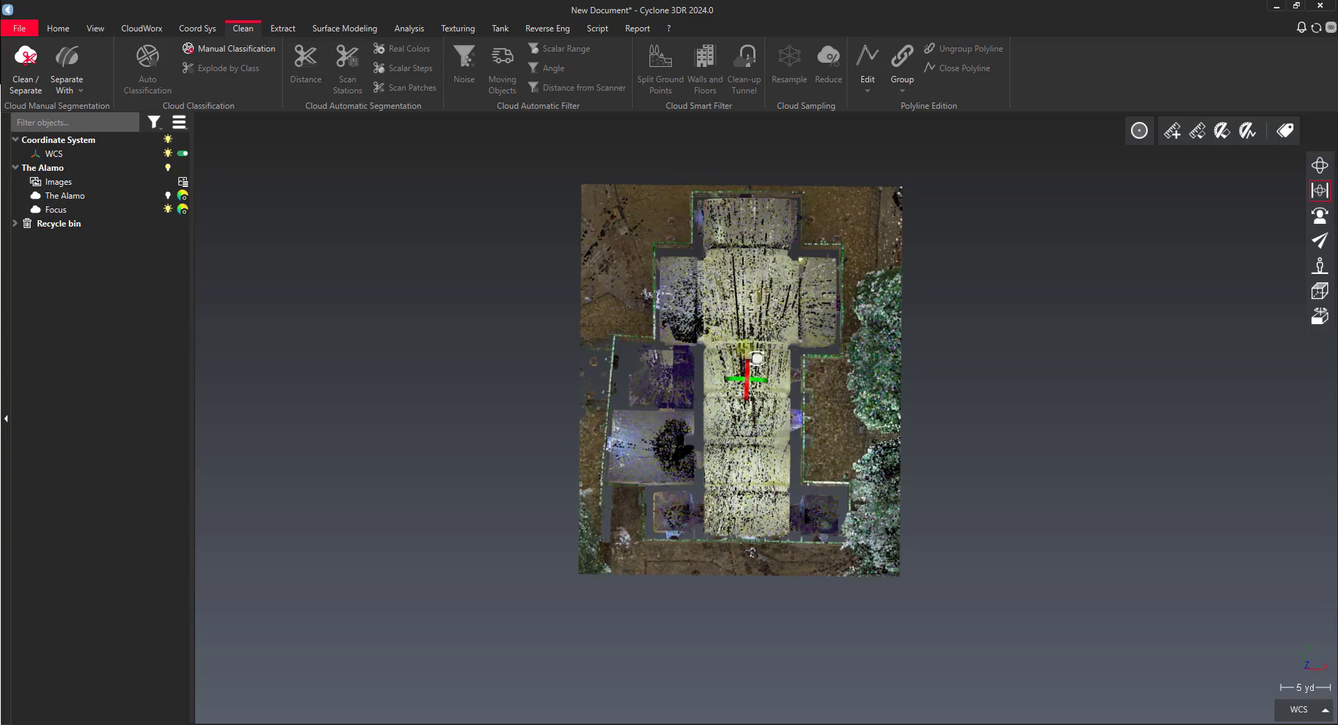
pyautogui.moveTo(748, 365)
pyautogui.mouseDown()
pyautogui.moveTo(737, 465)
pyautogui.moveTo(700, 399)
pyautogui.mouseUp()
pyautogui.scroll(5, 737, 465)
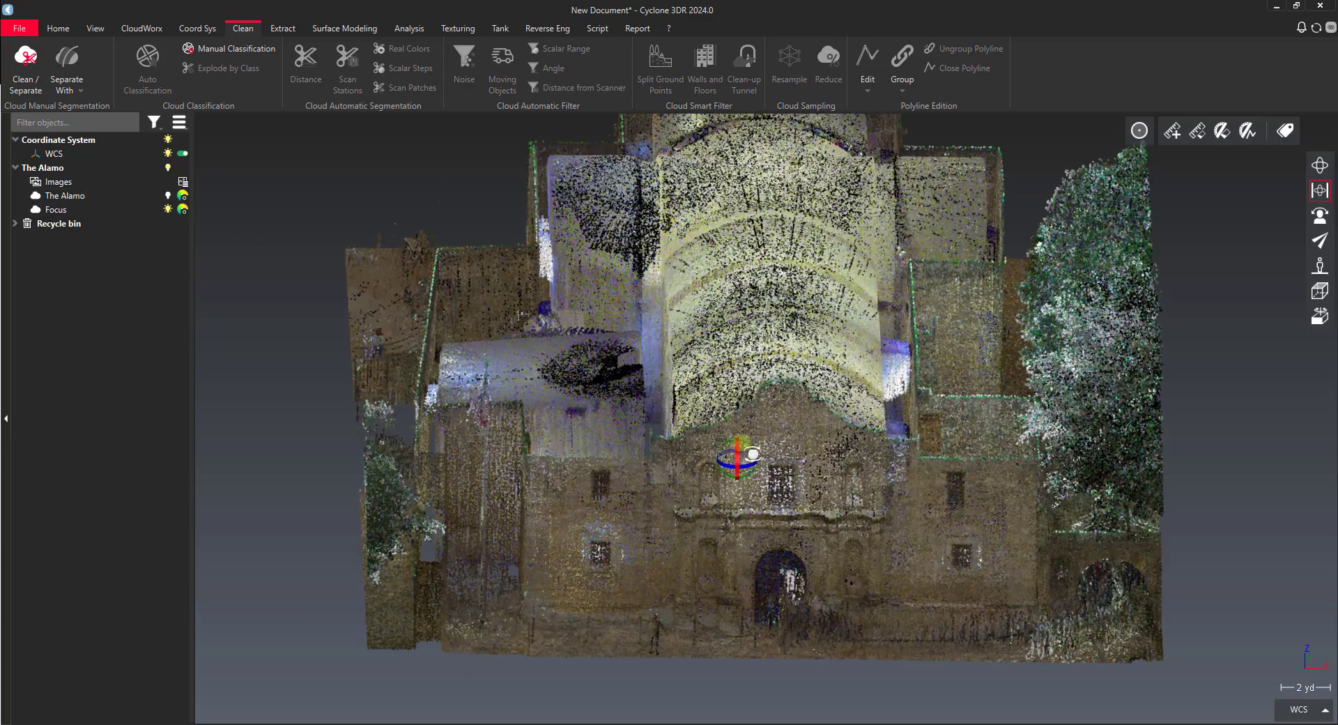
pyautogui.scroll(-3, 699, 400)
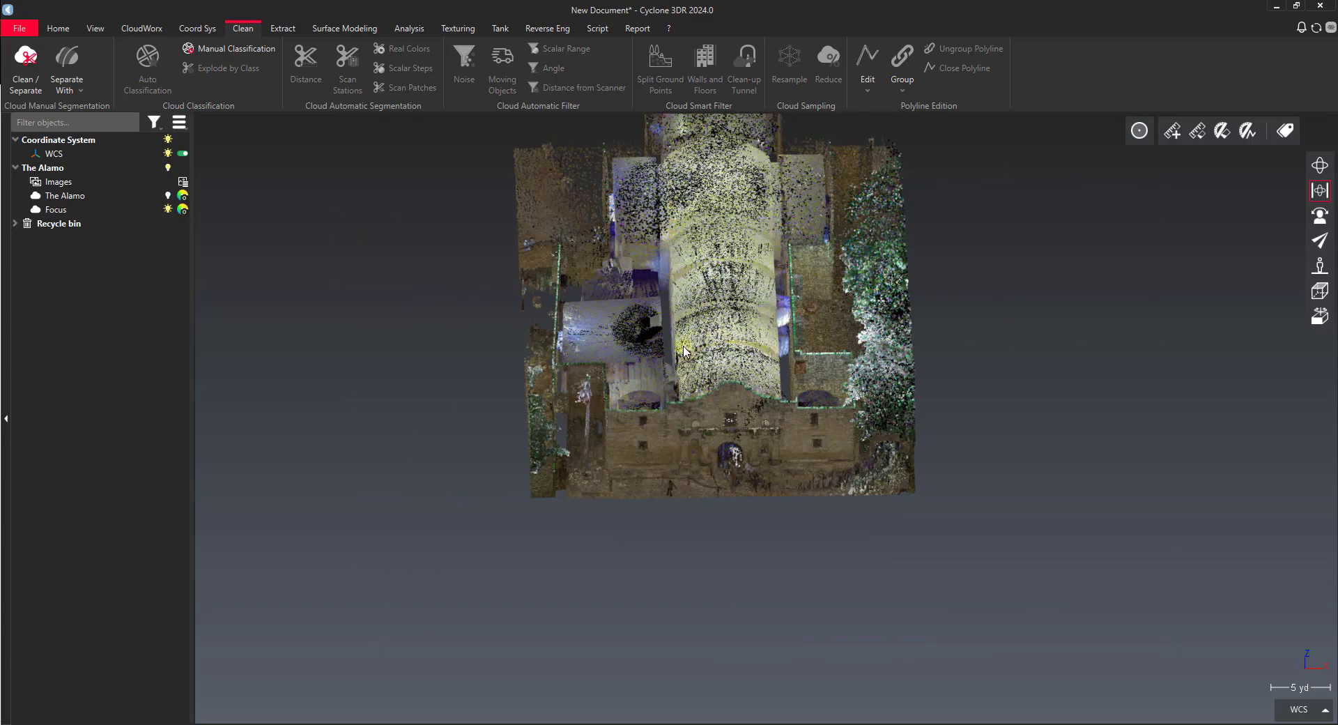
pyautogui.moveTo(700, 352); pyautogui.dragTo(712, 404)
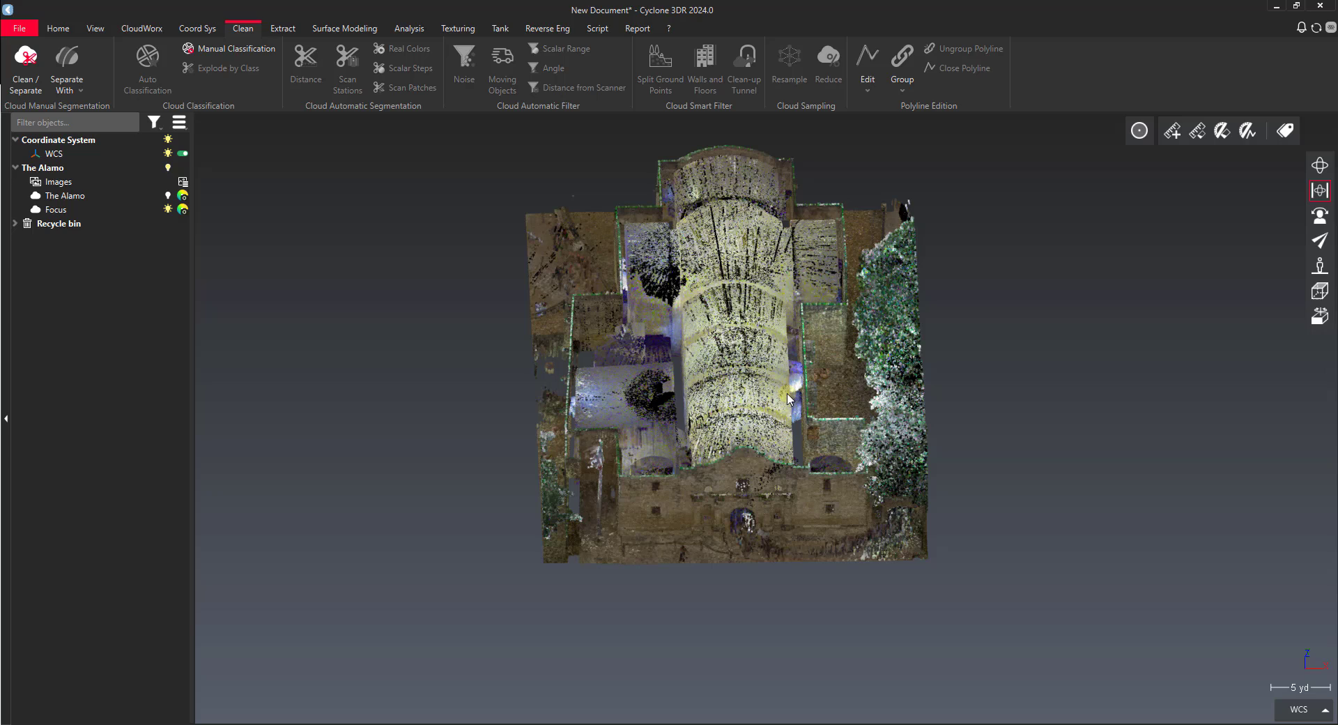
pyautogui.moveTo(763, 429); pyautogui.dragTo(848, 539)
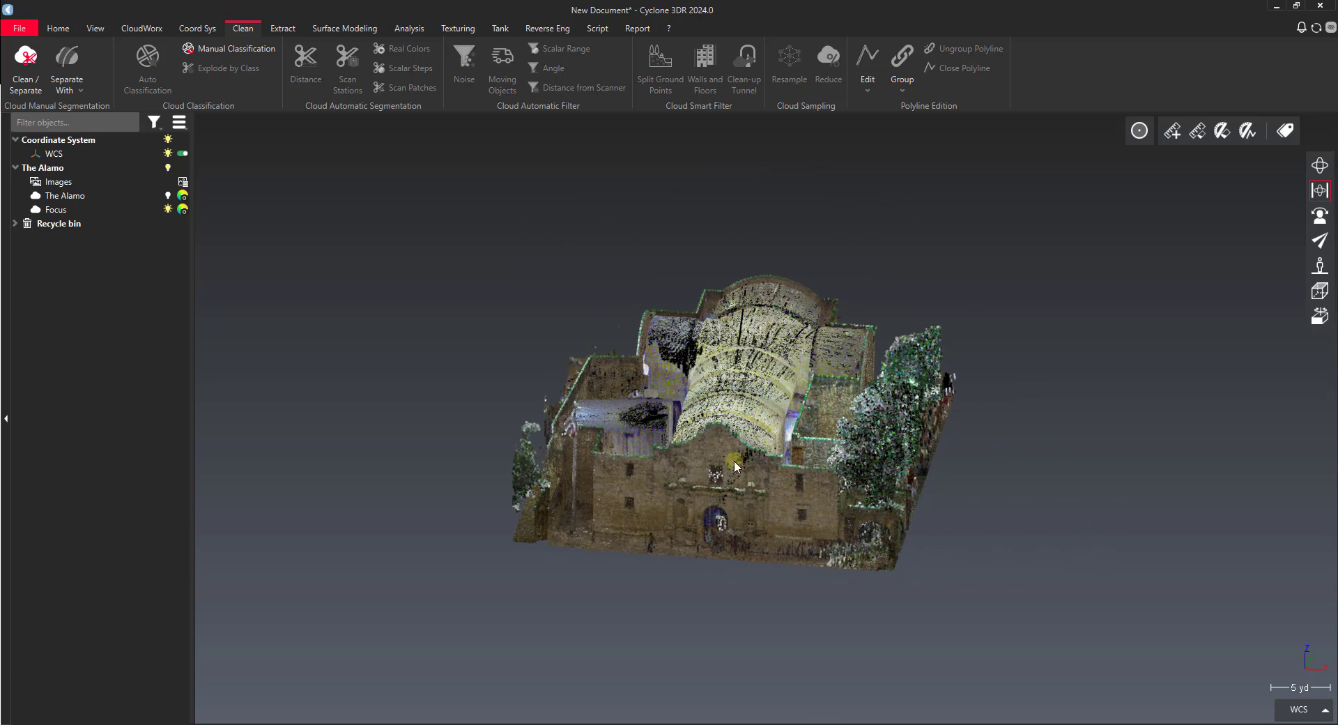
pyautogui.scroll(4, 718, 457)
pyautogui.moveTo(758, 511); pyautogui.dragTo(733, 511)
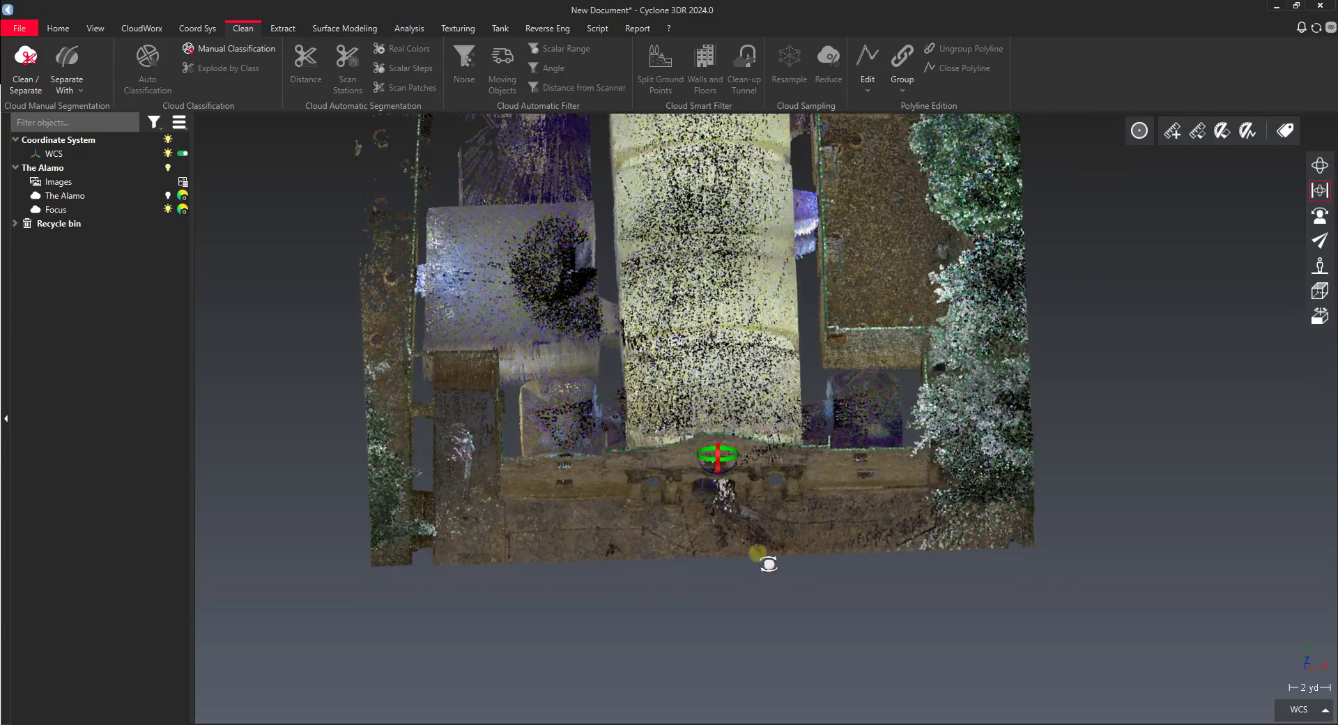
pyautogui.scroll(2, 726, 459)
pyautogui.scroll(-2, 710, 428)
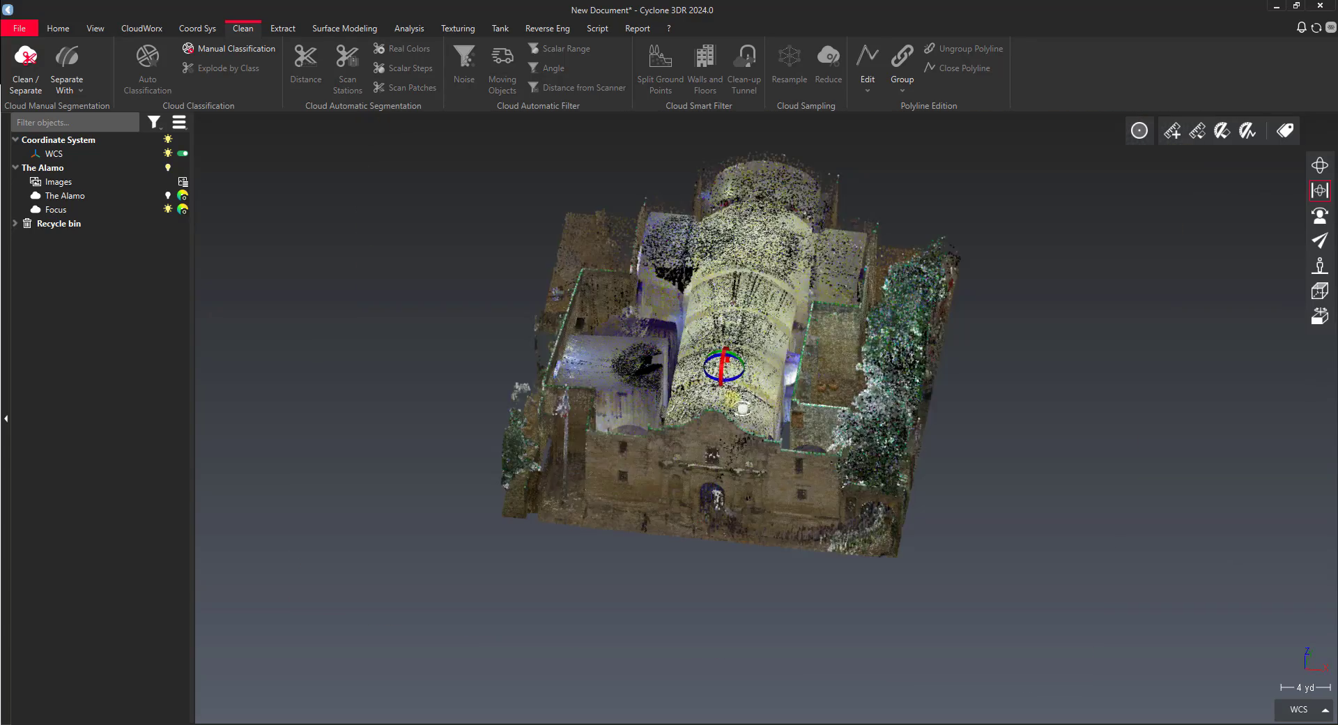
pyautogui.moveTo(711, 428)
pyautogui.mouseDown()
pyautogui.moveTo(738, 485)
pyautogui.moveTo(717, 299)
pyautogui.moveTo(725, 222)
pyautogui.moveTo(697, 276)
pyautogui.moveTo(697, 325)
pyautogui.mouseUp()
pyautogui.scroll(2, 692, 324)
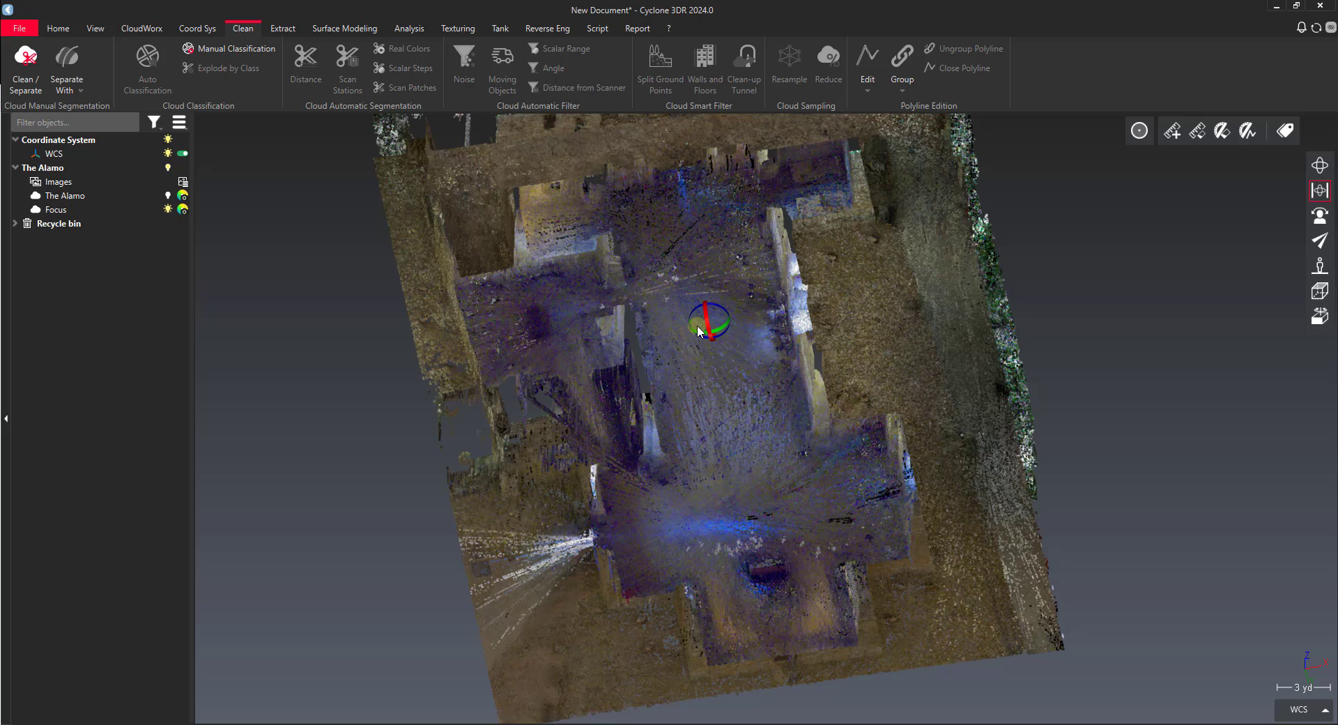
# - Generate a DTM ground mesh preview from the Focus cloud with a 10° maximum slope
pyautogui.click(342, 29)
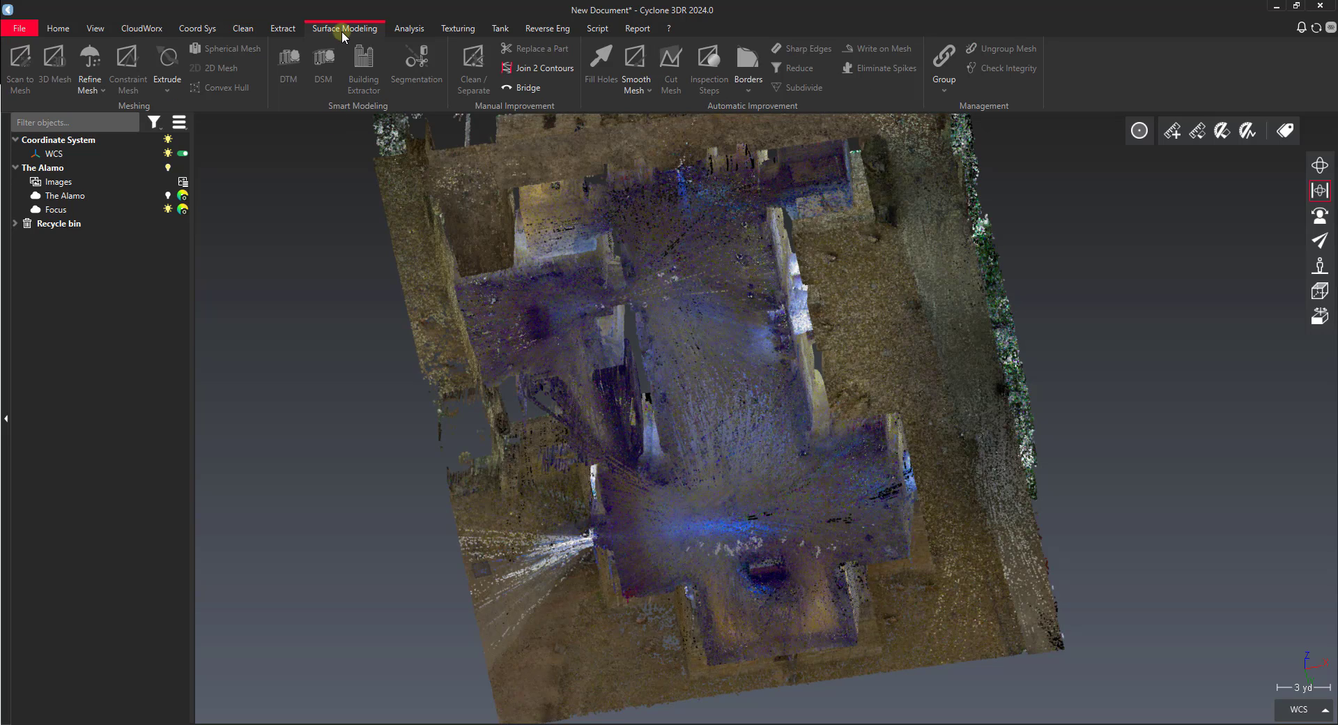
pyautogui.click(693, 264)
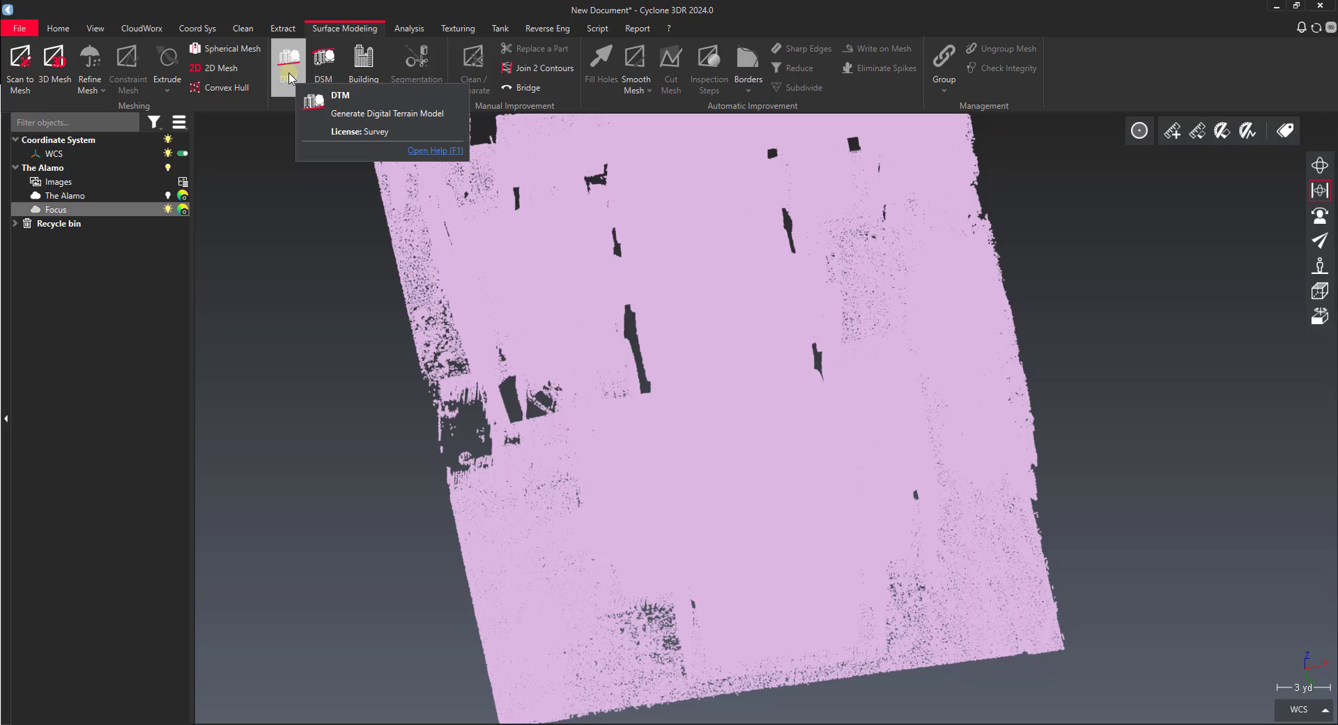
pyautogui.click(289, 73)
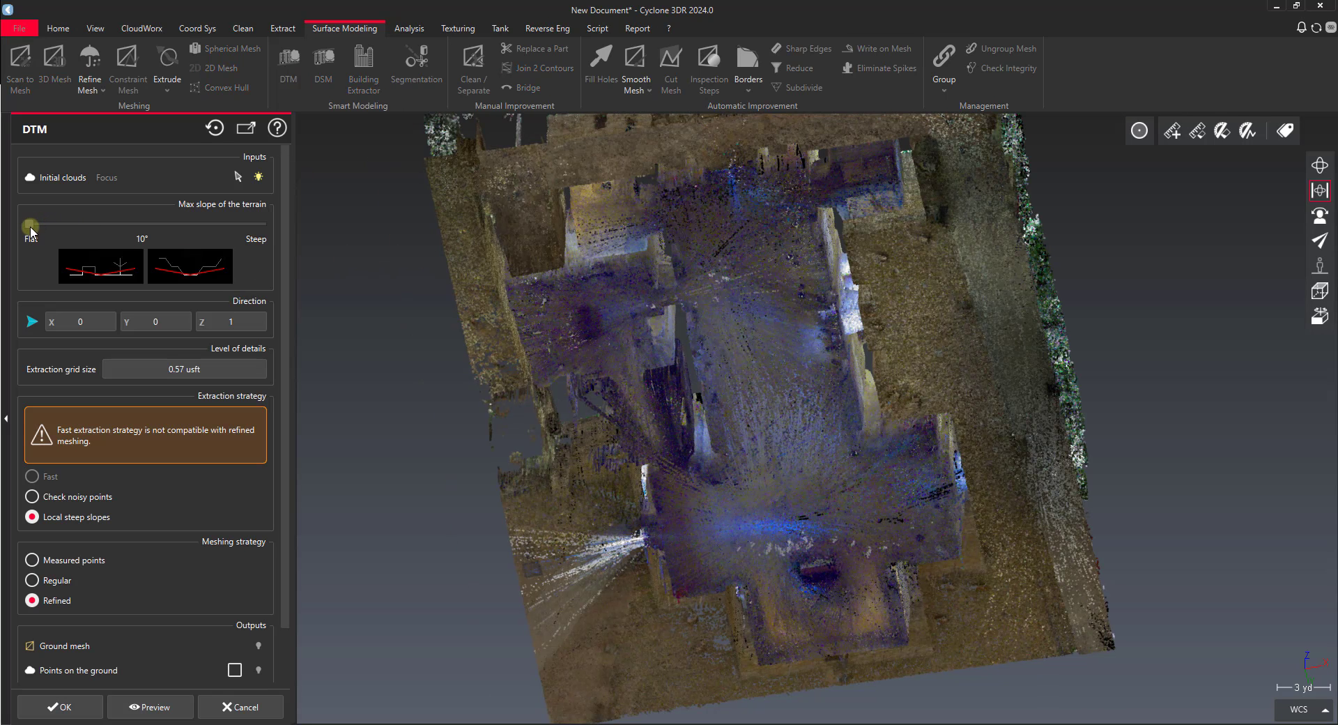
pyautogui.moveTo(35, 228); pyautogui.dragTo(27, 224)
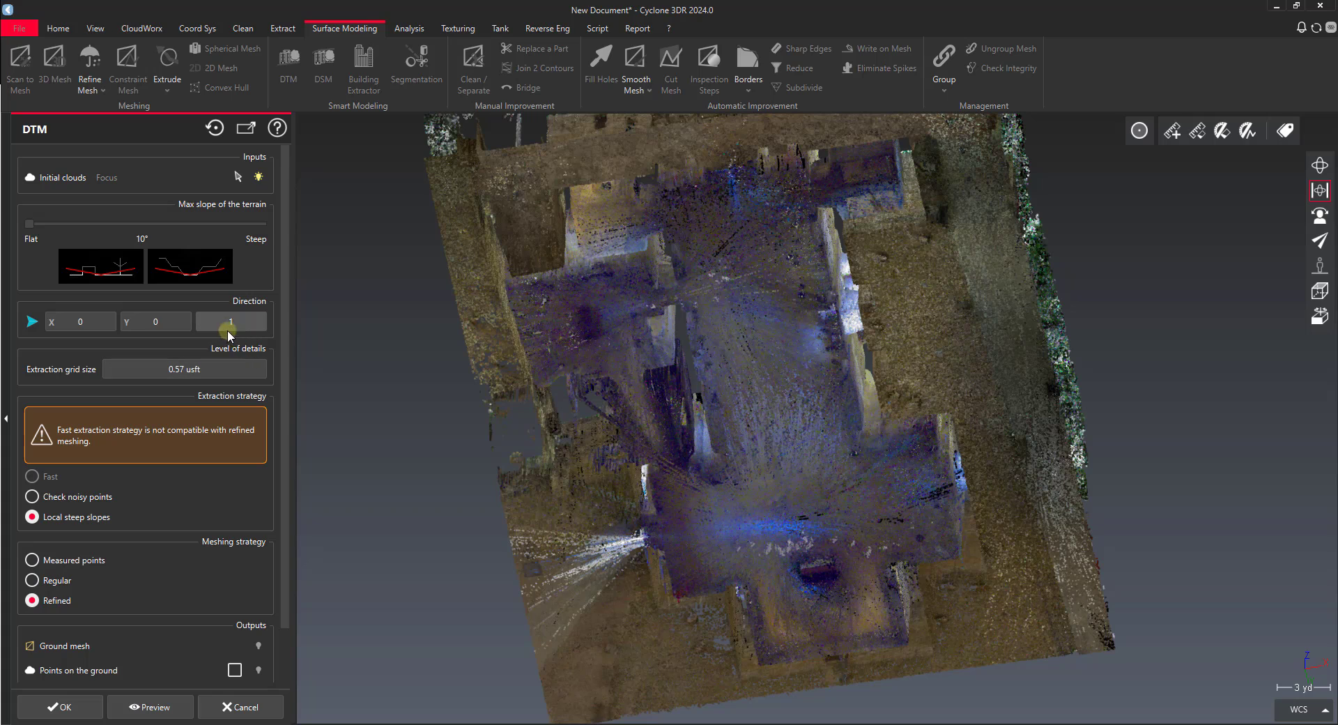
pyautogui.click(149, 708)
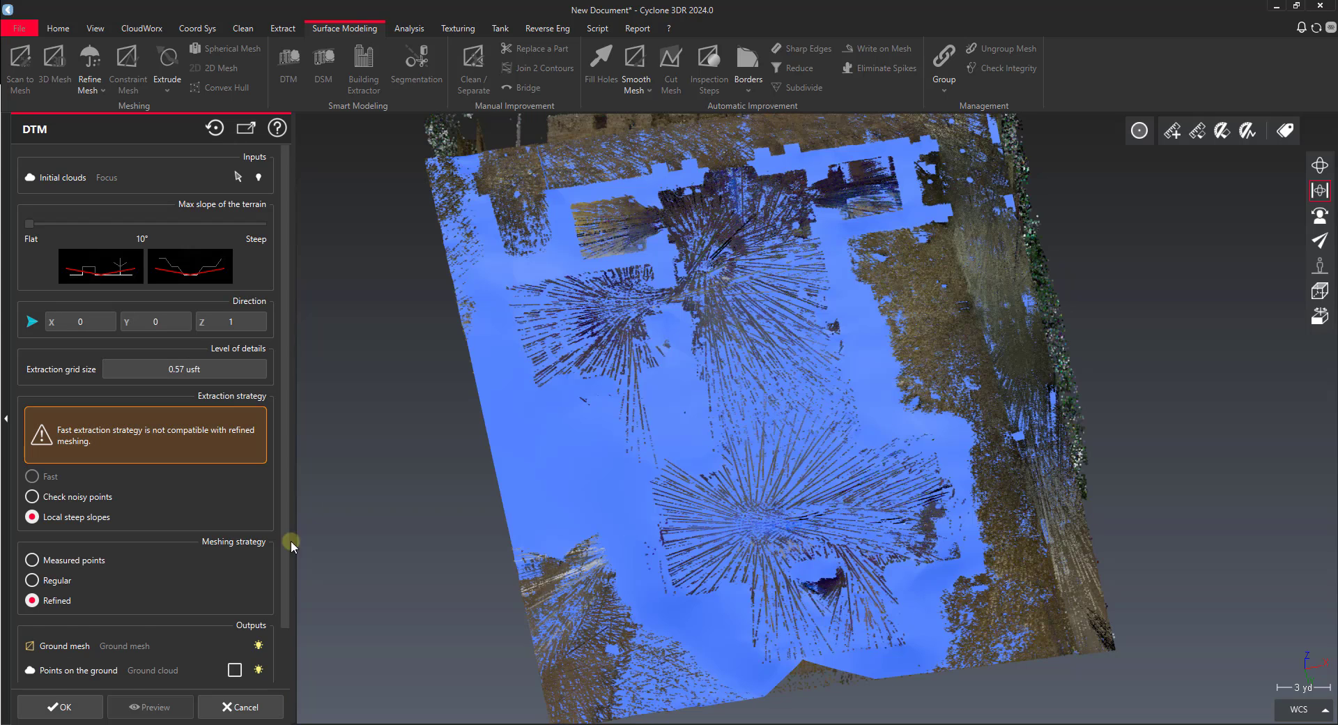
pyautogui.moveTo(588, 337)
pyautogui.mouseDown()
pyautogui.moveTo(580, 500)
pyautogui.moveTo(217, 599)
pyautogui.mouseUp()
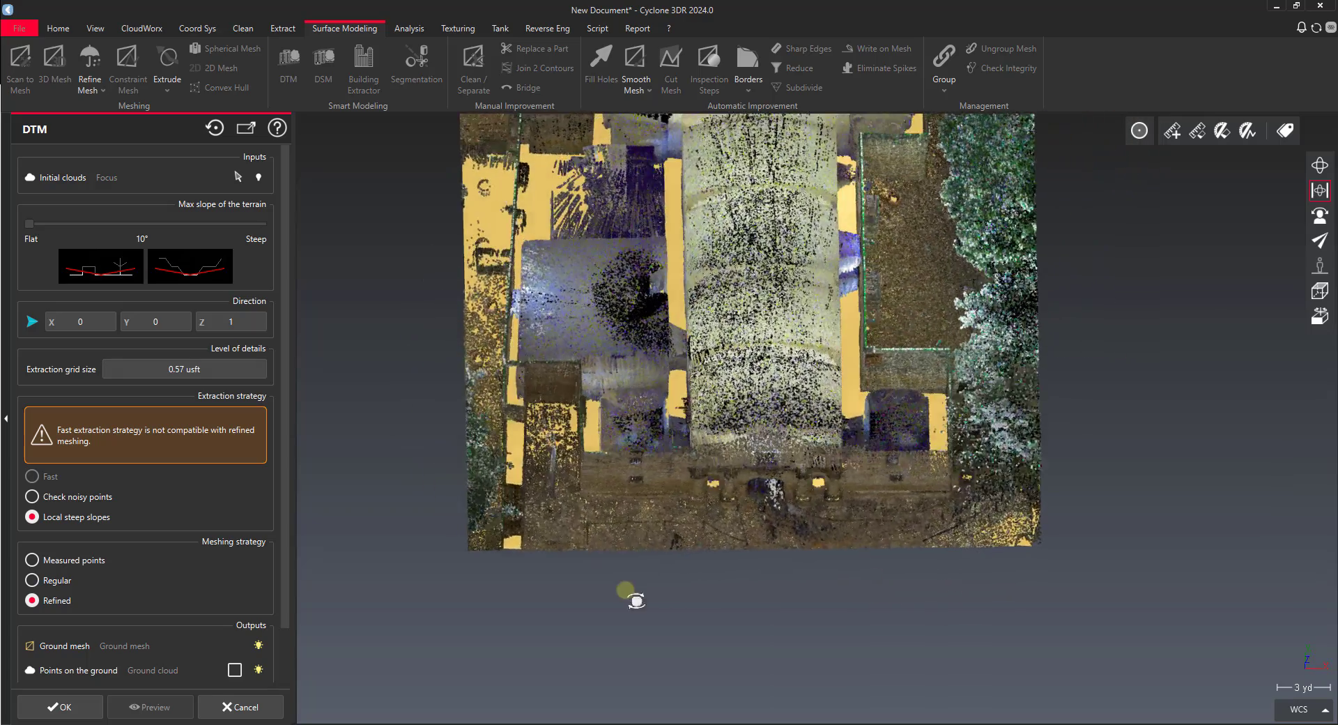
# - Accept the ground mesh, inspect it from several angles, and show the Focus cloud over it
pyautogui.click(63, 707)
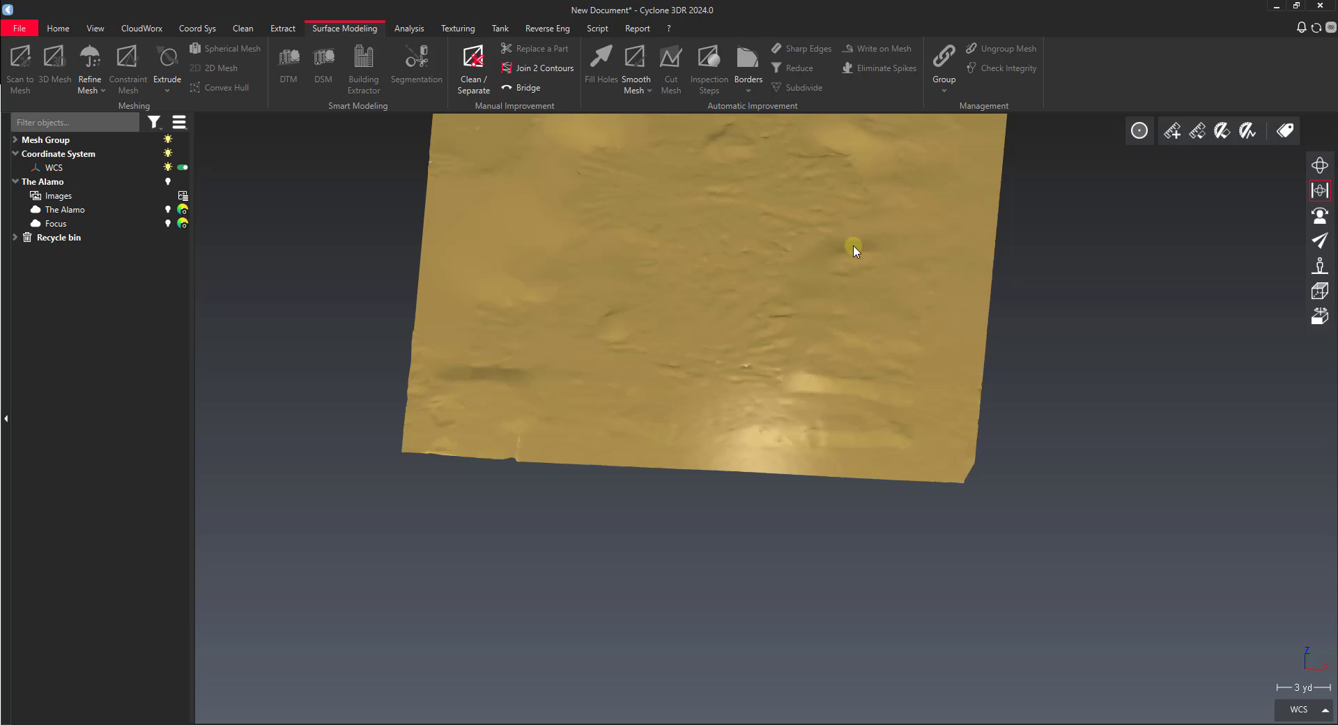
pyautogui.moveTo(854, 247)
pyautogui.mouseDown()
pyautogui.moveTo(821, 278)
pyautogui.moveTo(816, 223)
pyautogui.moveTo(743, 346)
pyautogui.mouseUp()
pyautogui.scroll(3, 748, 339)
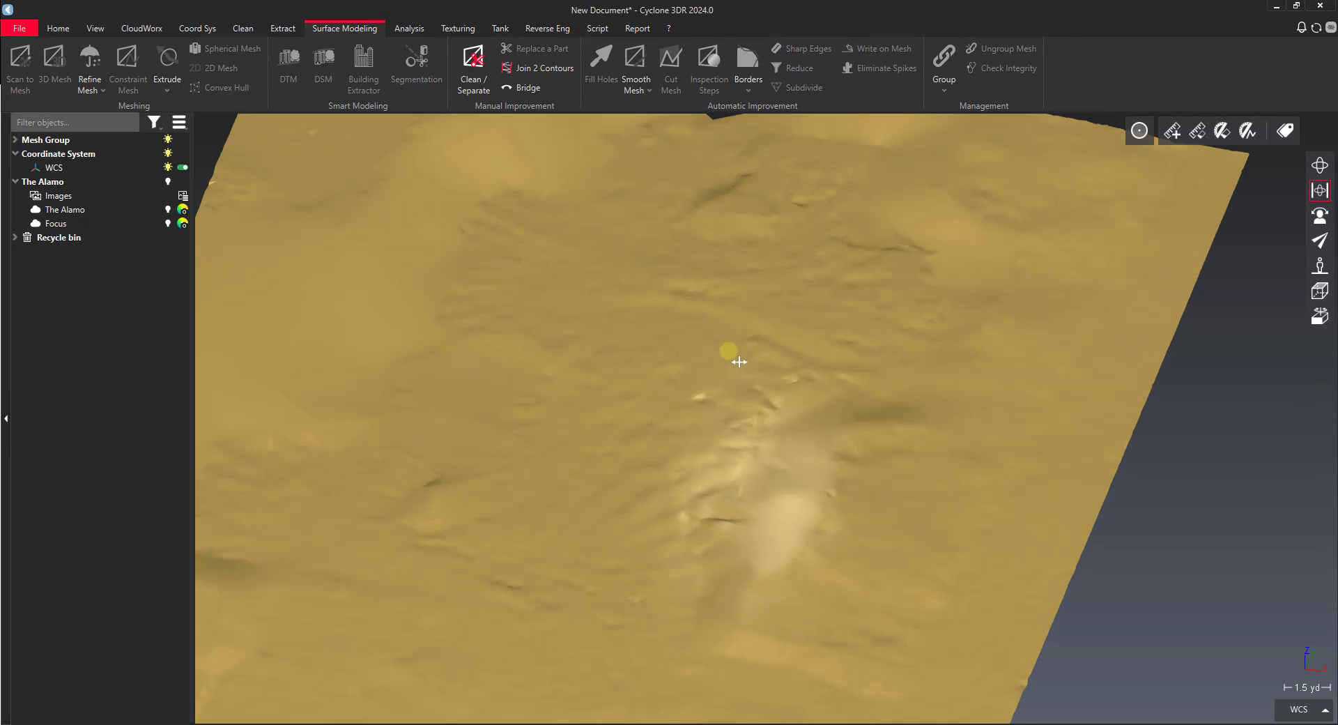
pyautogui.scroll(-3, 725, 352)
pyautogui.moveTo(696, 307)
pyautogui.mouseDown()
pyautogui.moveTo(771, 236)
pyautogui.moveTo(800, 226)
pyautogui.moveTo(725, 247)
pyautogui.moveTo(693, 276)
pyautogui.moveTo(725, 251)
pyautogui.moveTo(752, 290)
pyautogui.mouseUp()
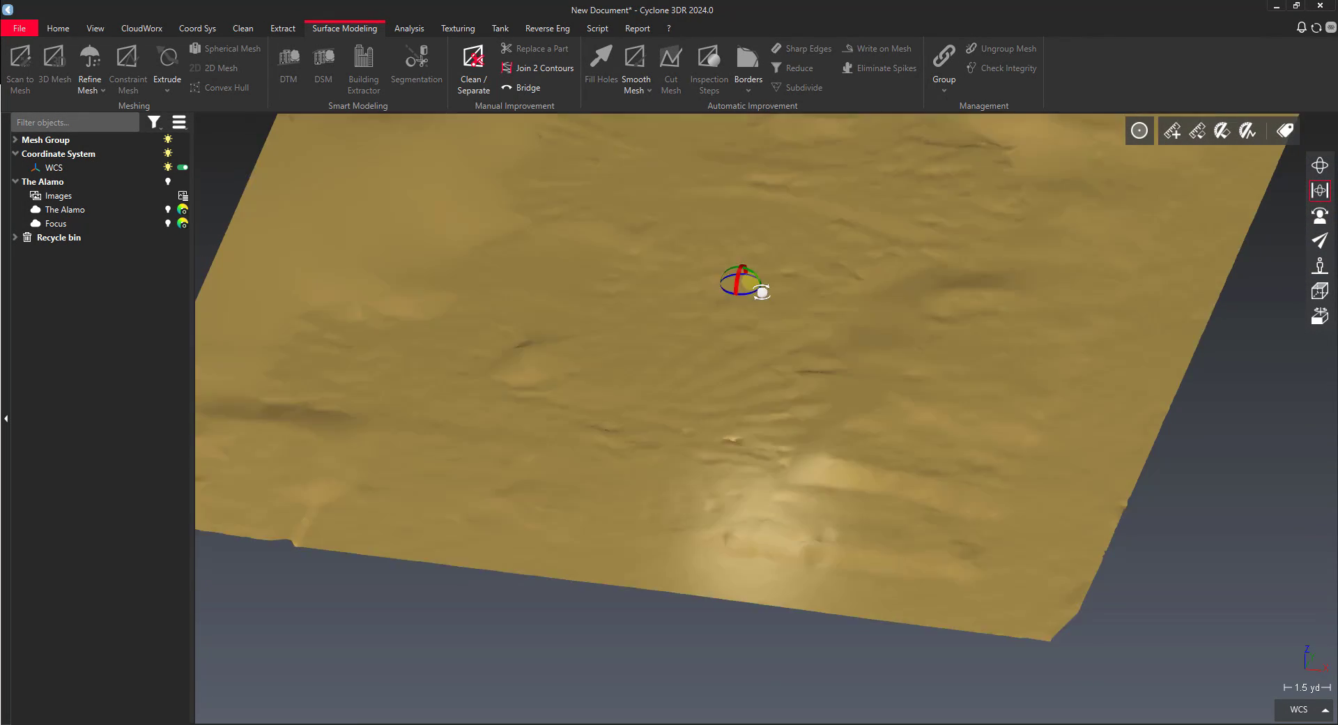
pyautogui.scroll(2, 680, 295)
pyautogui.scroll(1, 689, 380)
pyautogui.moveTo(689, 380); pyautogui.dragTo(711, 349)
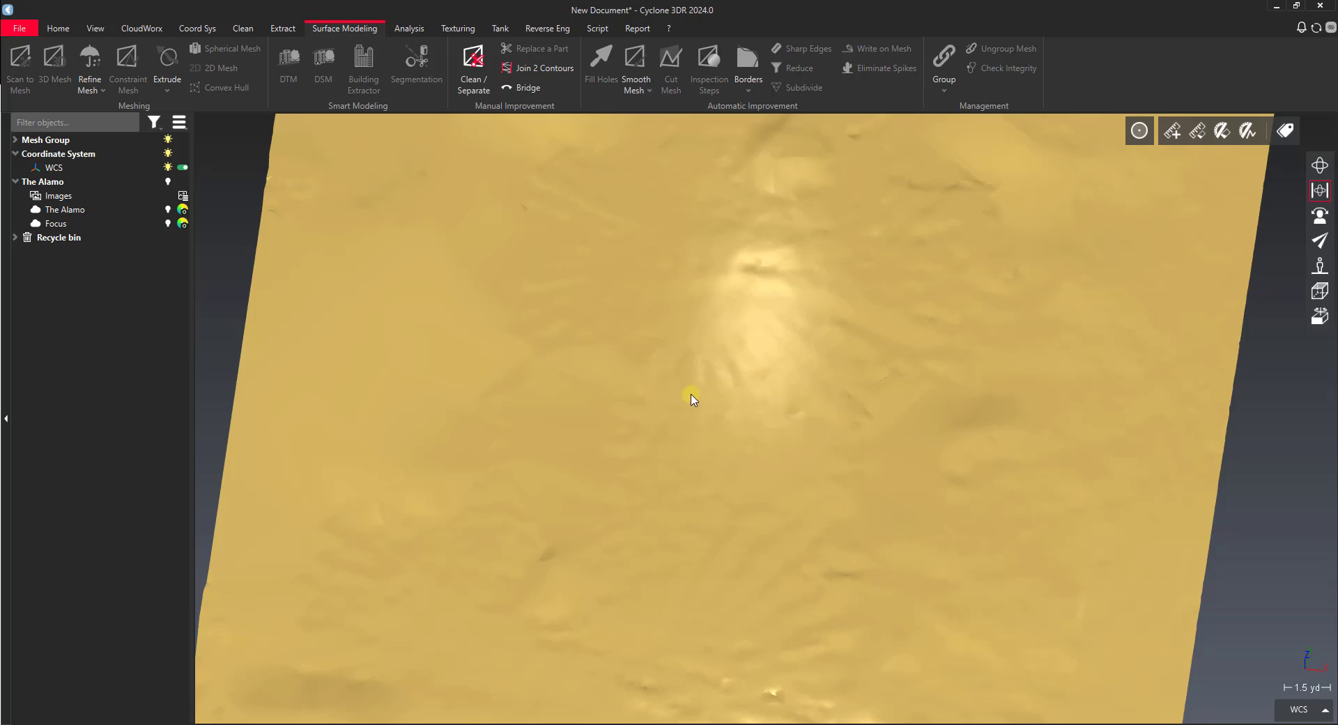
pyautogui.moveTo(692, 393); pyautogui.dragTo(678, 391)
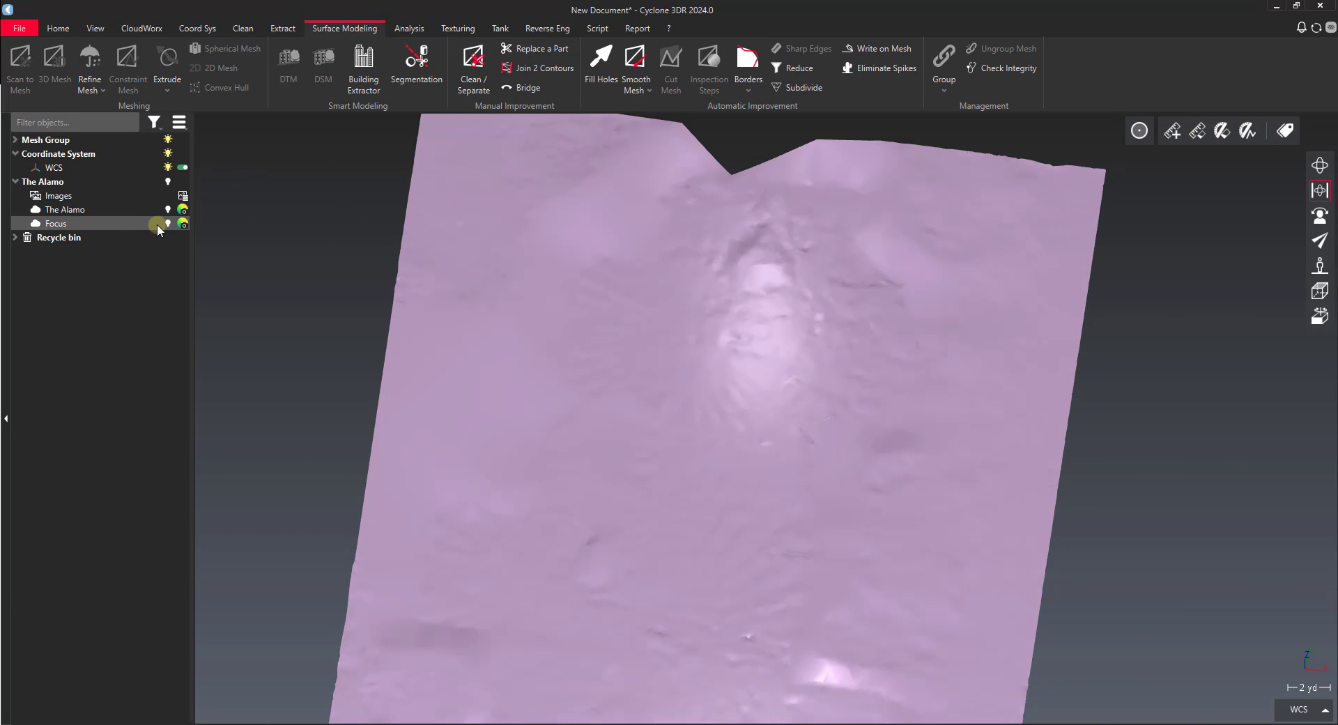
pyautogui.click(166, 223)
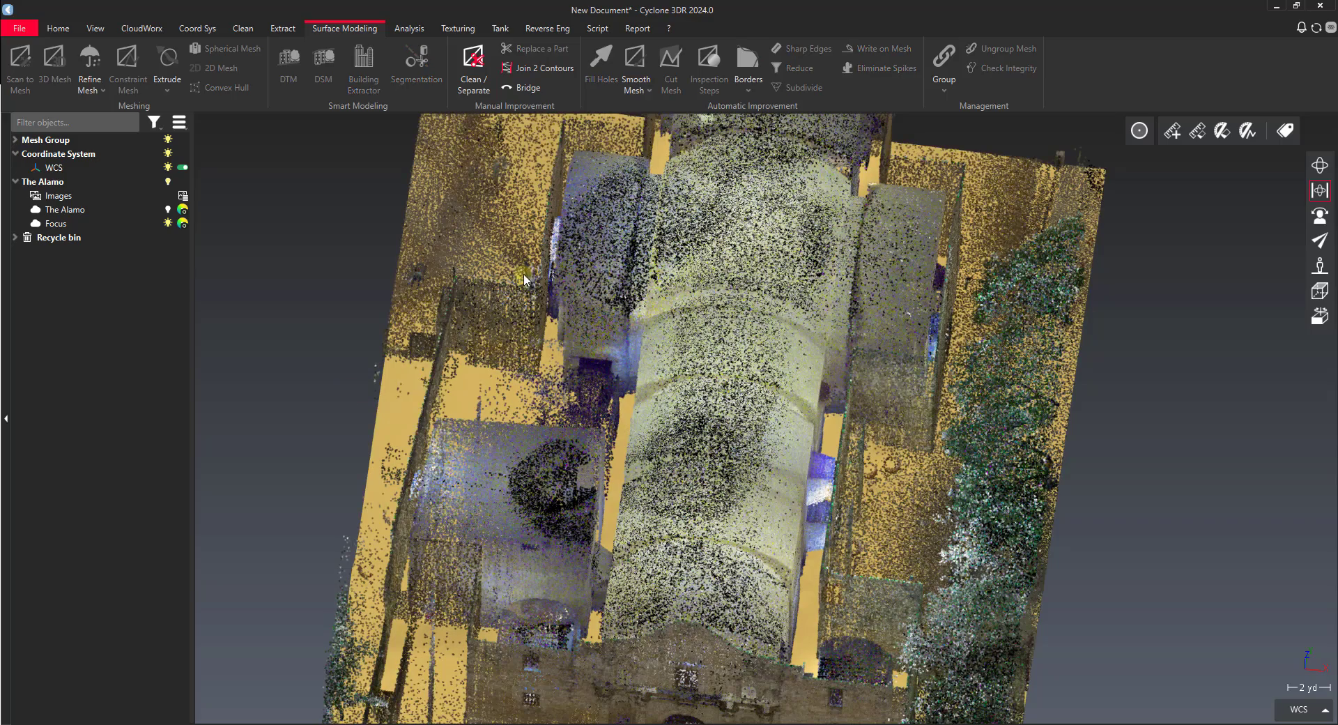
pyautogui.moveTo(419, 437)
pyautogui.mouseDown()
pyautogui.moveTo(540, 459)
pyautogui.moveTo(564, 496)
pyautogui.moveTo(537, 537)
pyautogui.moveTo(676, 581)
pyautogui.mouseUp()
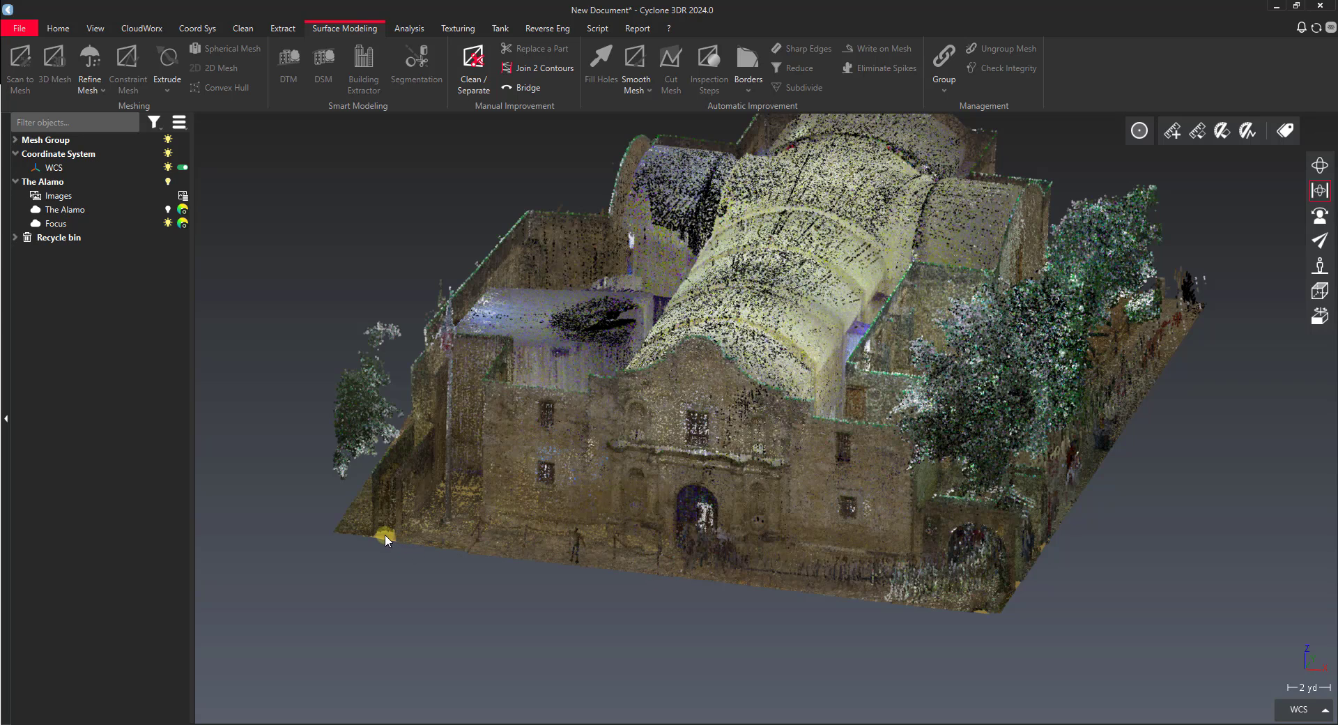
# - Select Focus and choose Separate according Distance from the cleaning commands
pyautogui.click(351, 515)
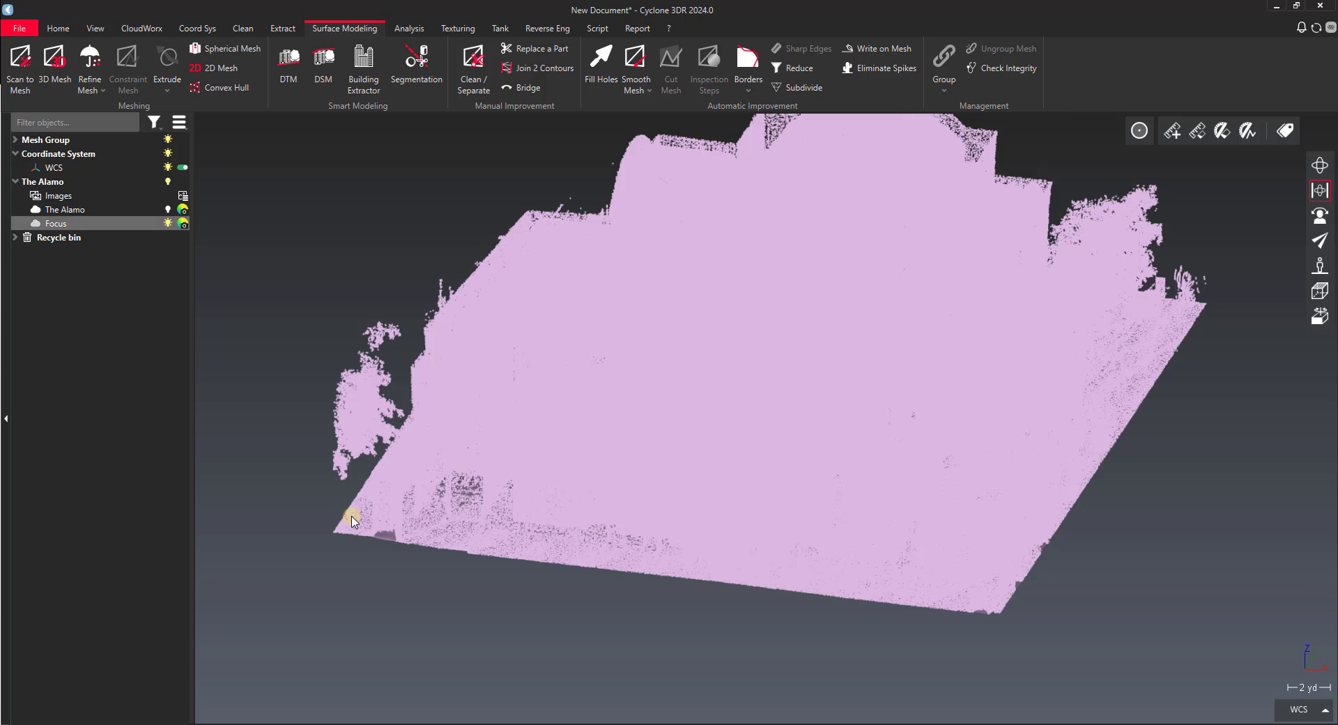
pyautogui.click(249, 30)
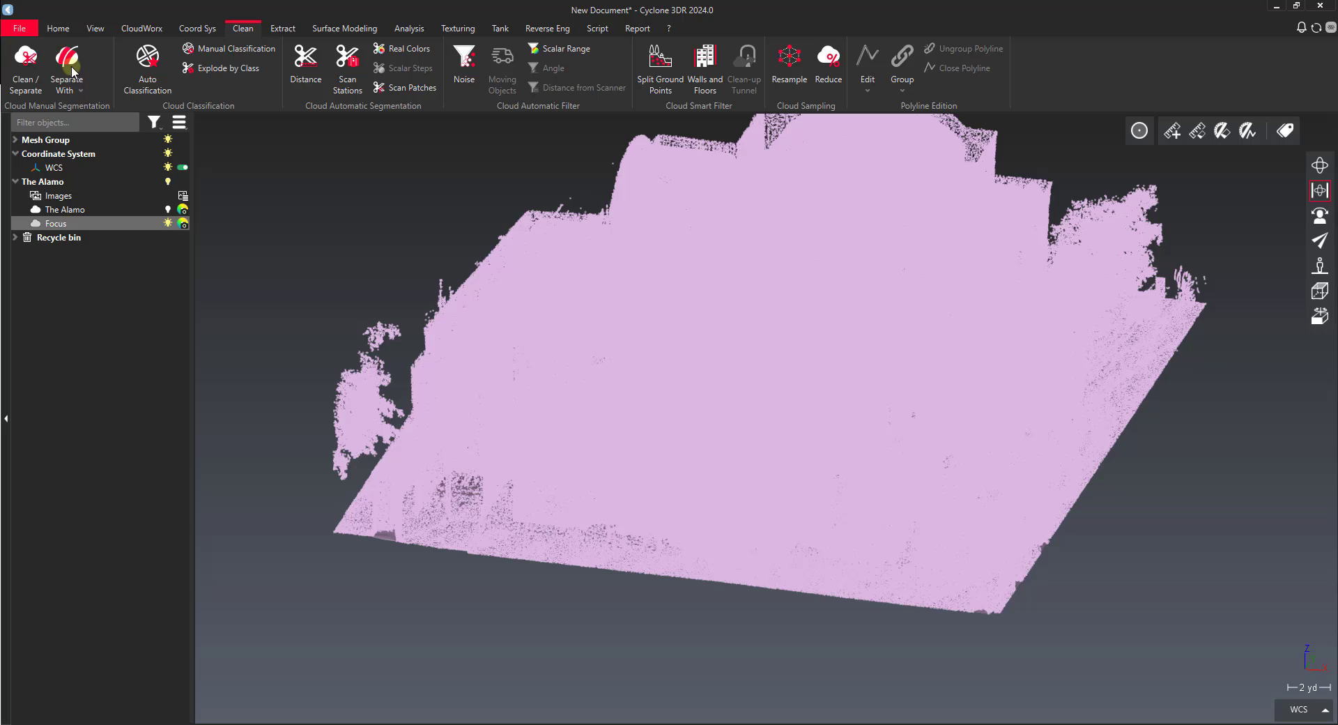
pyautogui.click(77, 87)
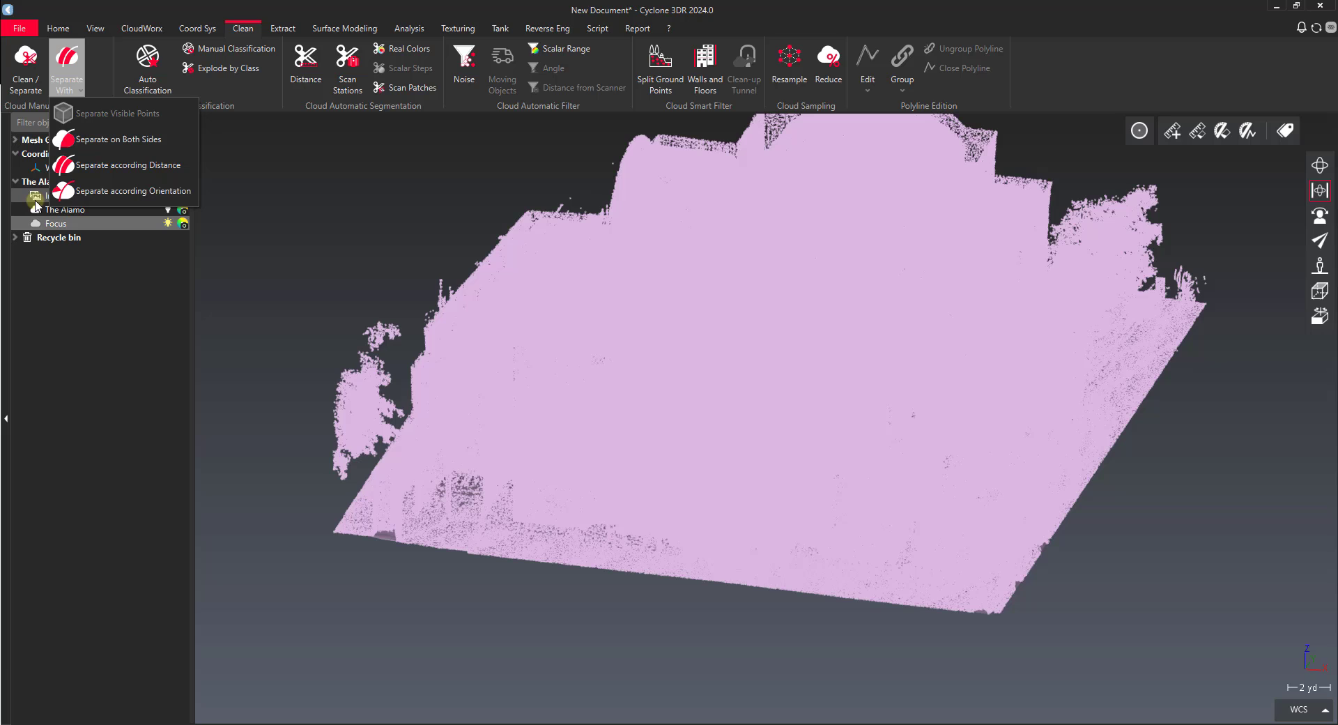
pyautogui.click(106, 165)
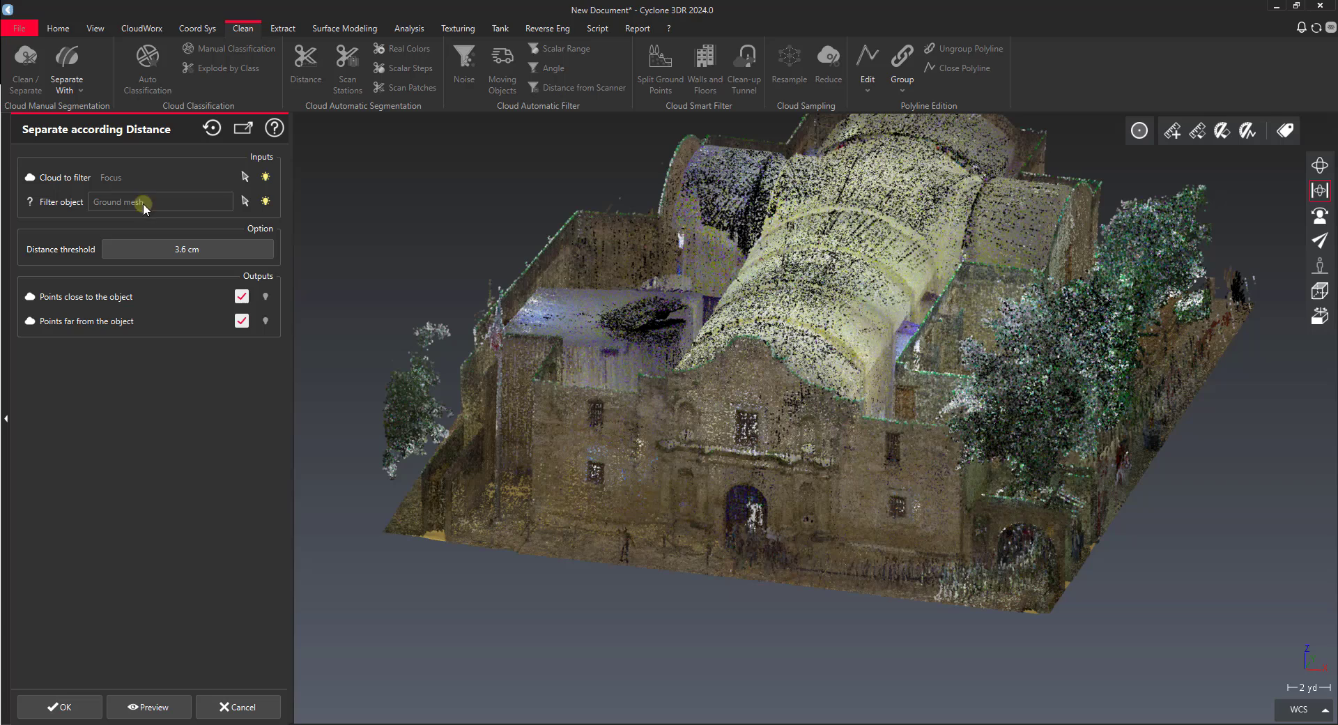
# - Set the distance threshold to 0.1 usft and preview the separation against the ground mesh
pyautogui.doubleClick(180, 250)
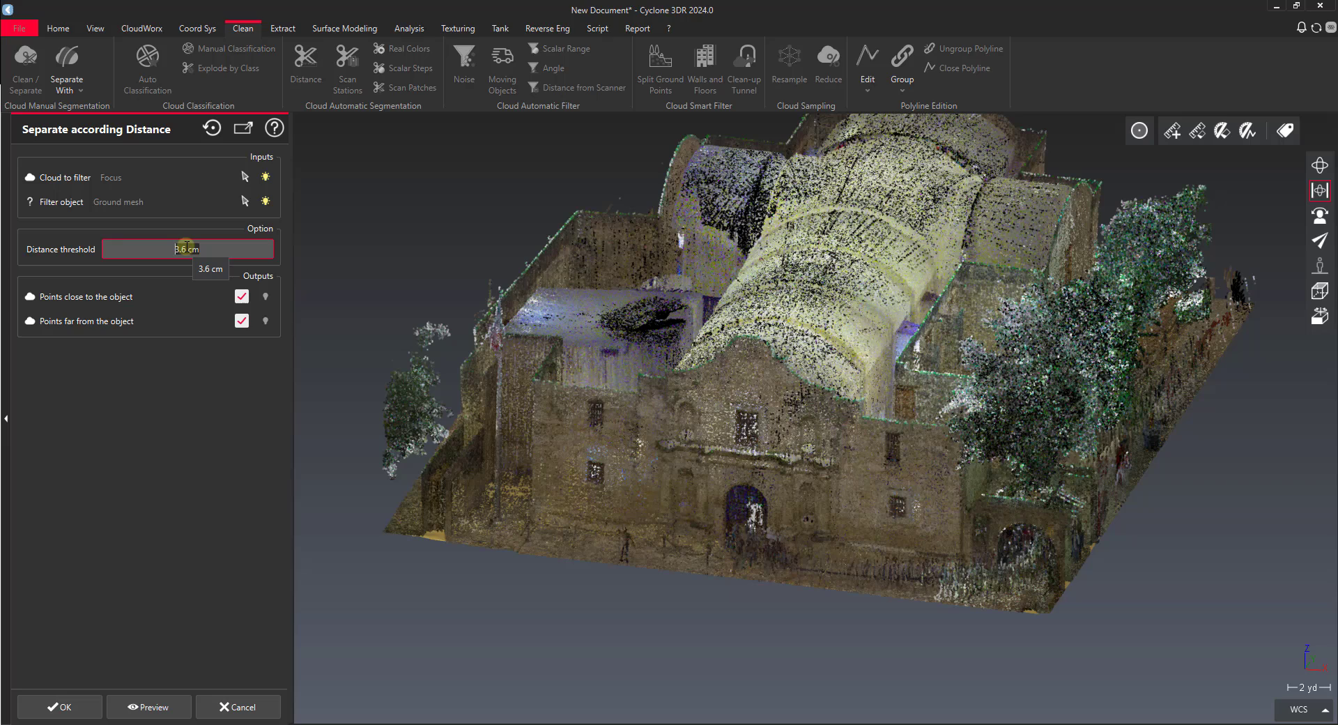
pyautogui.press('BackSpace')
pyautogui.write('1')
pyautogui.write('.0')
pyautogui.write('1')
pyautogui.press('BackSpace')
pyautogui.press('BackSpace')
pyautogui.press('BackSpace')
pyautogui.write('.1')
pyautogui.press('Return')
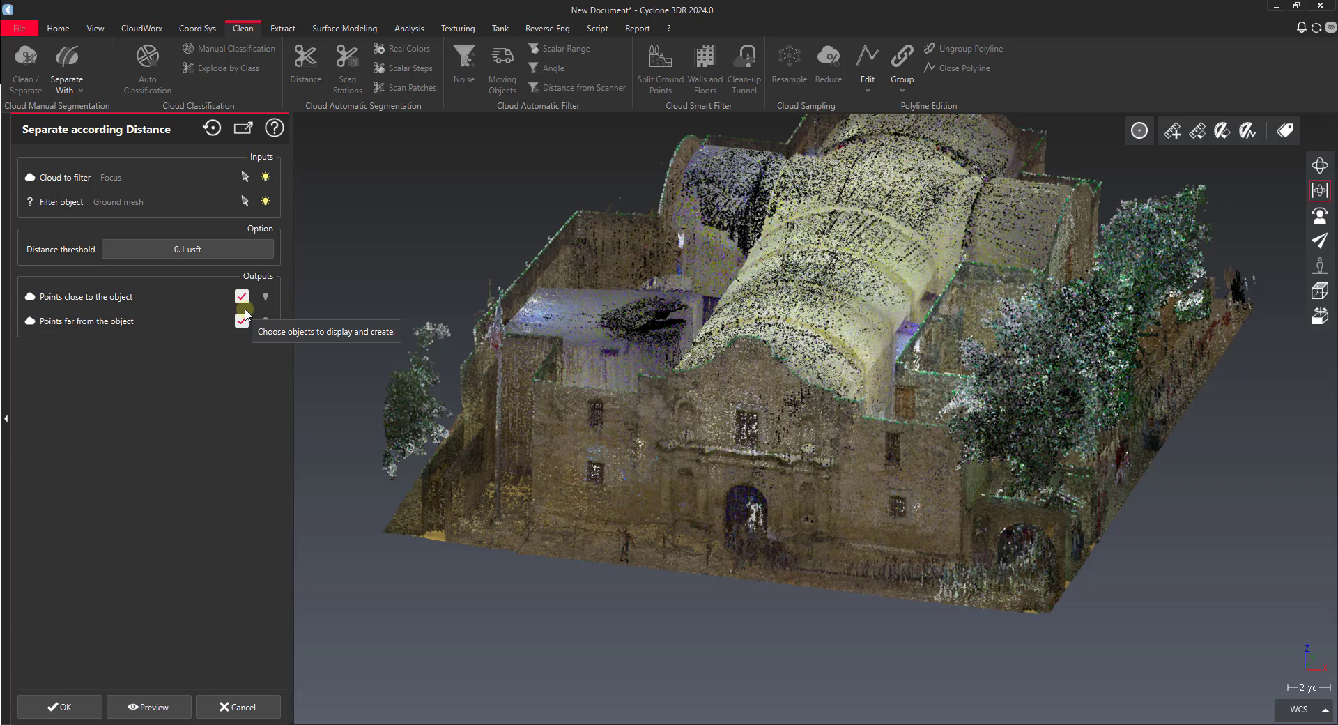
pyautogui.click(152, 706)
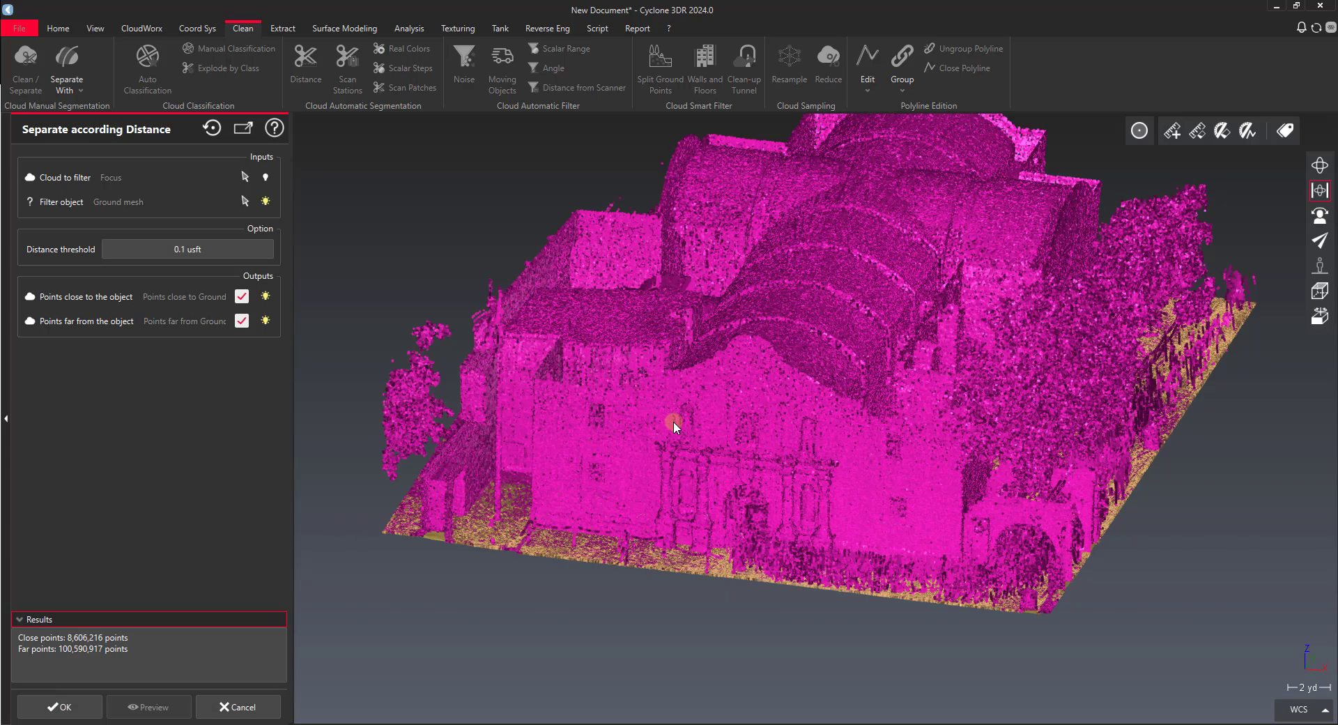
pyautogui.scroll(3, 673, 422)
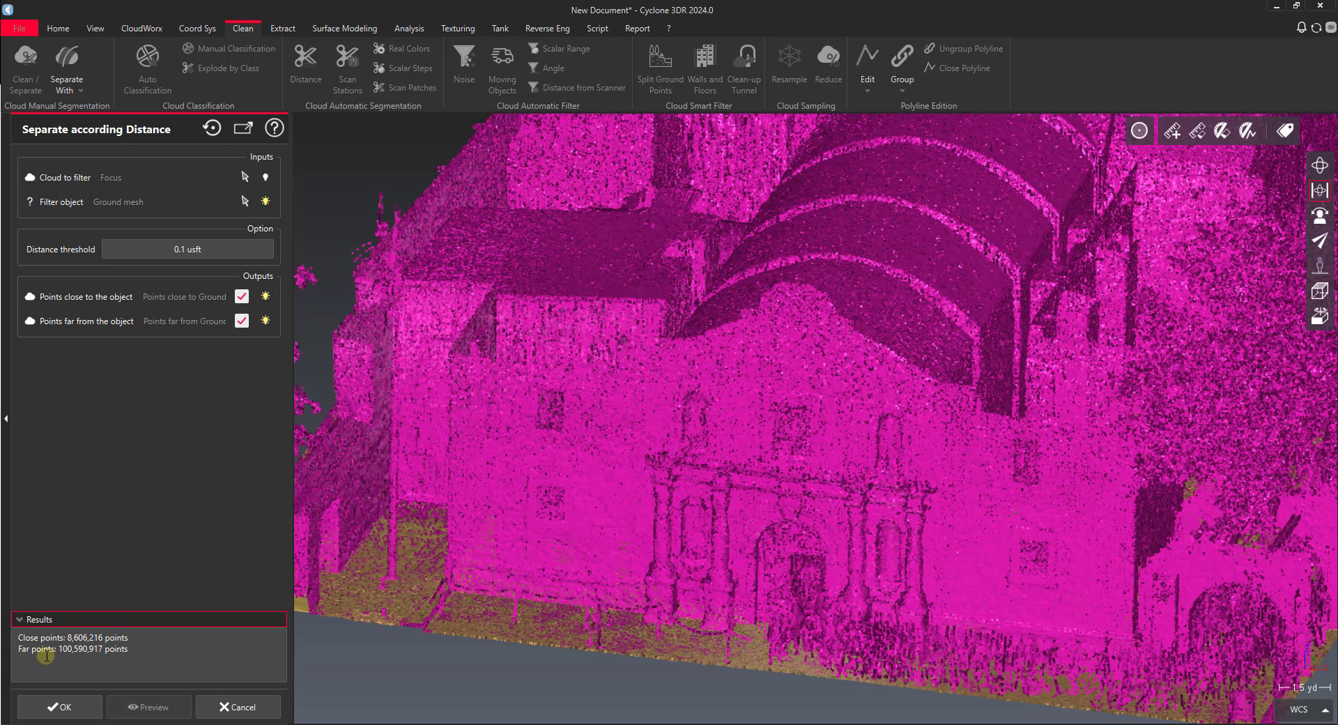
# - Accept the split into 8,606,216 close-to-ground and 100,590,917 far points
pyautogui.click(75, 709)
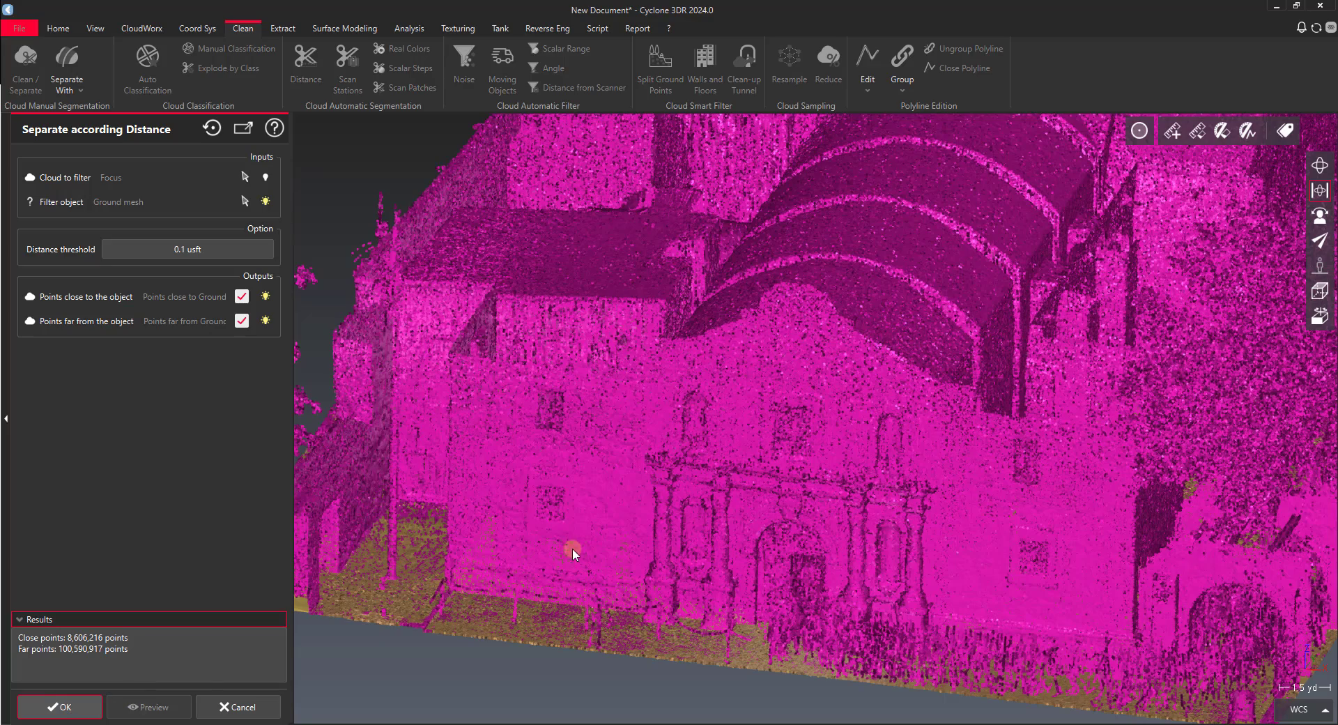
pyautogui.scroll(3, 638, 512)
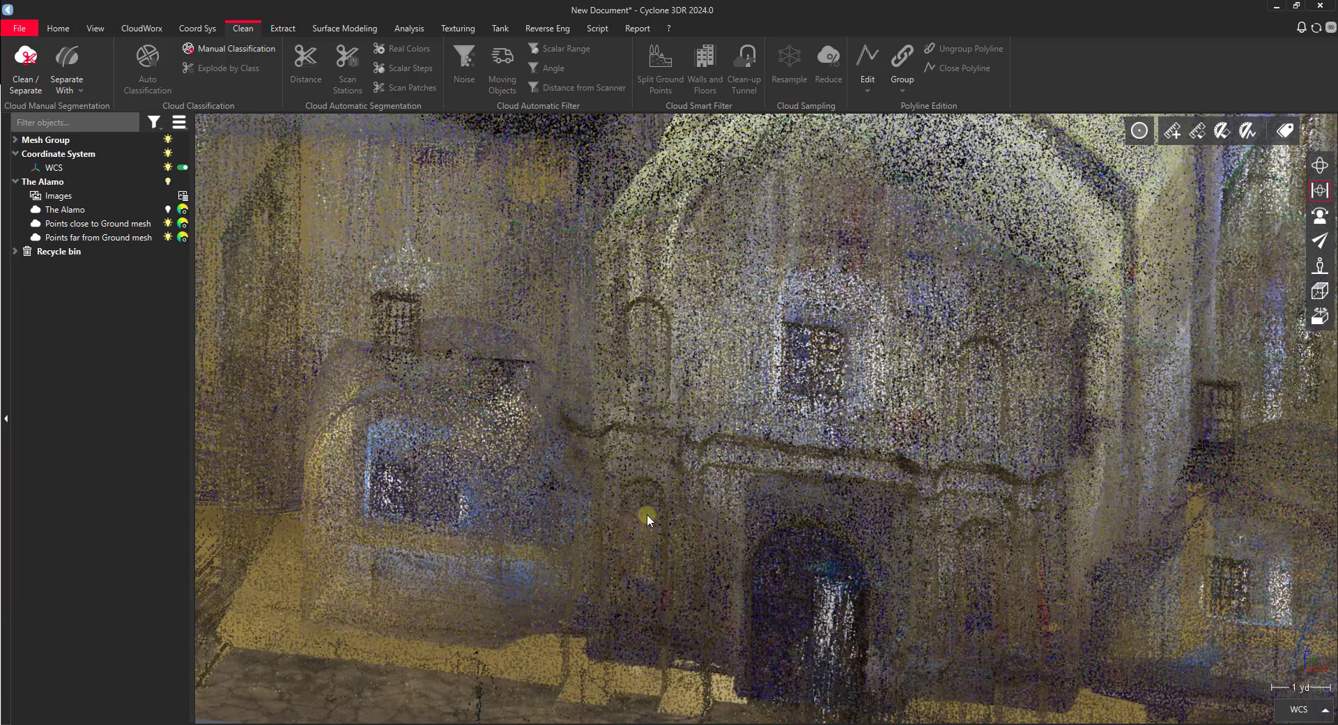
# - Show the Ground mesh and hide the far-from-ground points to view the site from above
pyautogui.click(15, 139)
pyautogui.click(168, 153)
pyautogui.moveTo(589, 458); pyautogui.dragTo(625, 238)
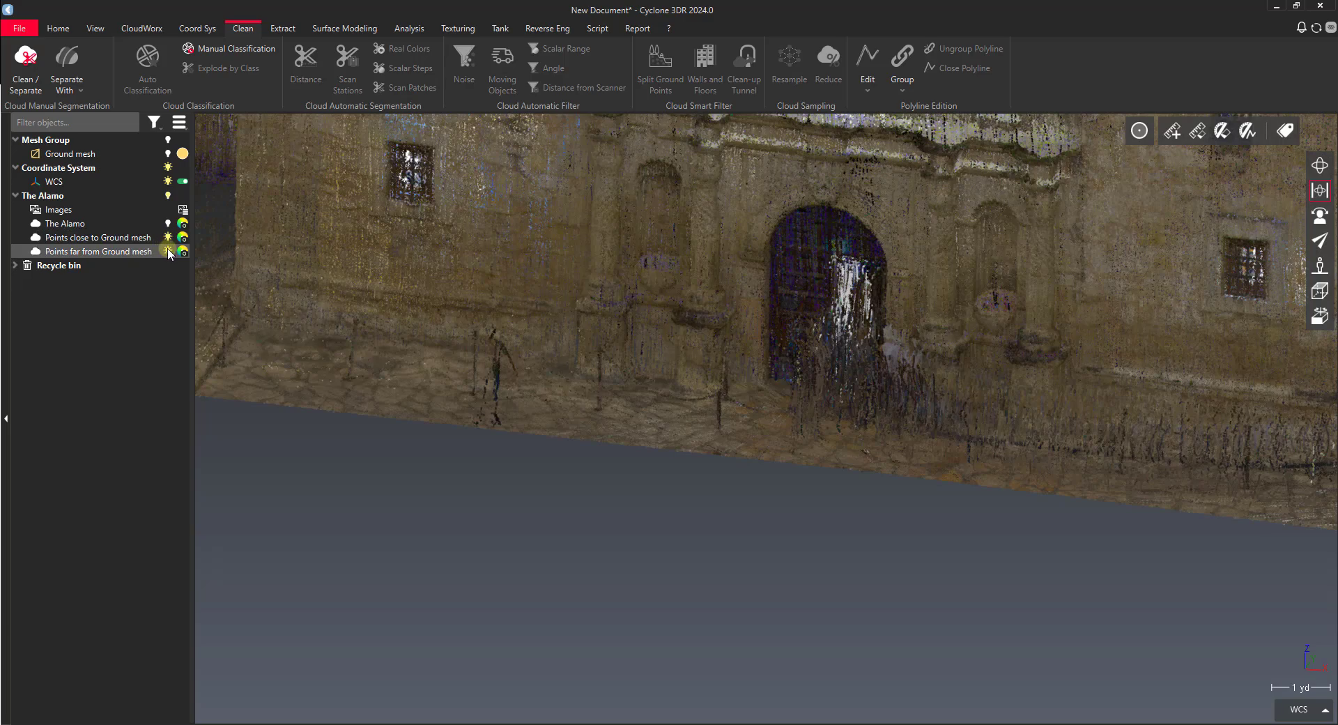
pyautogui.click(169, 251)
pyautogui.moveTo(761, 299); pyautogui.dragTo(822, 397)
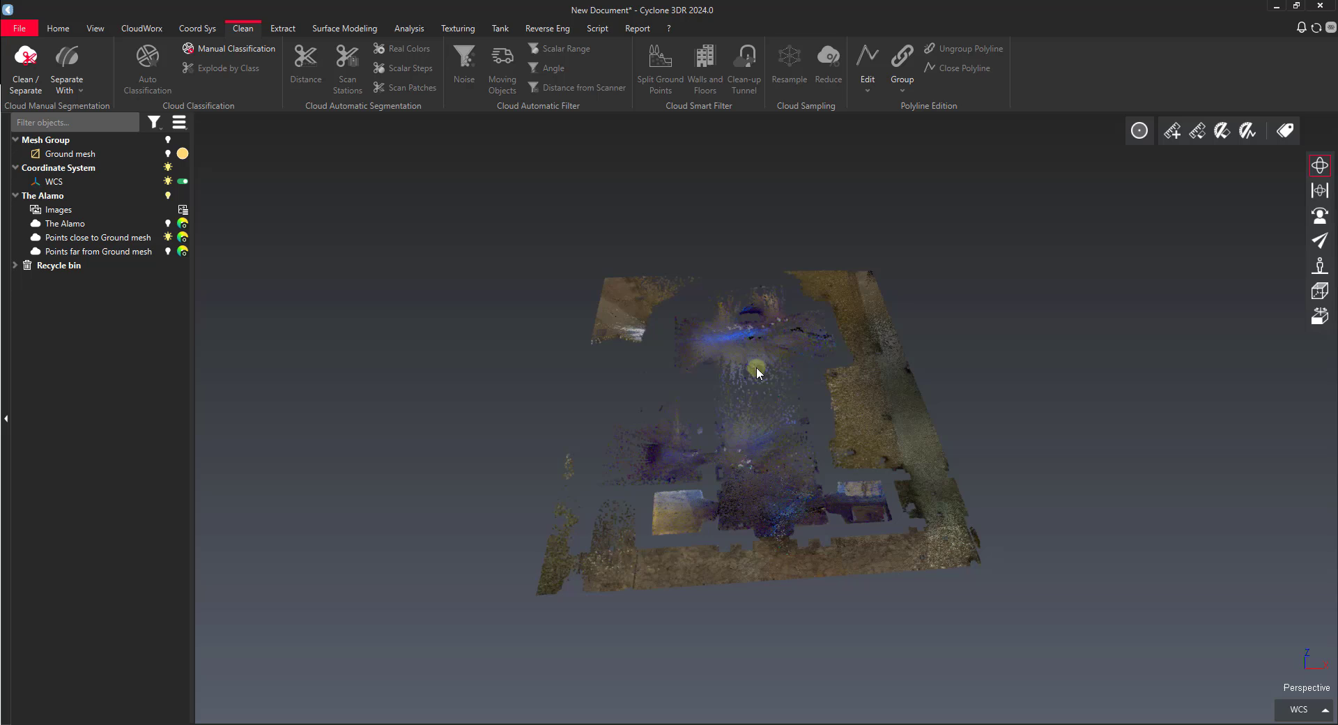
# - Show both close and far clouds again, view the facade frontally, and select the far cloud
pyautogui.click(167, 254)
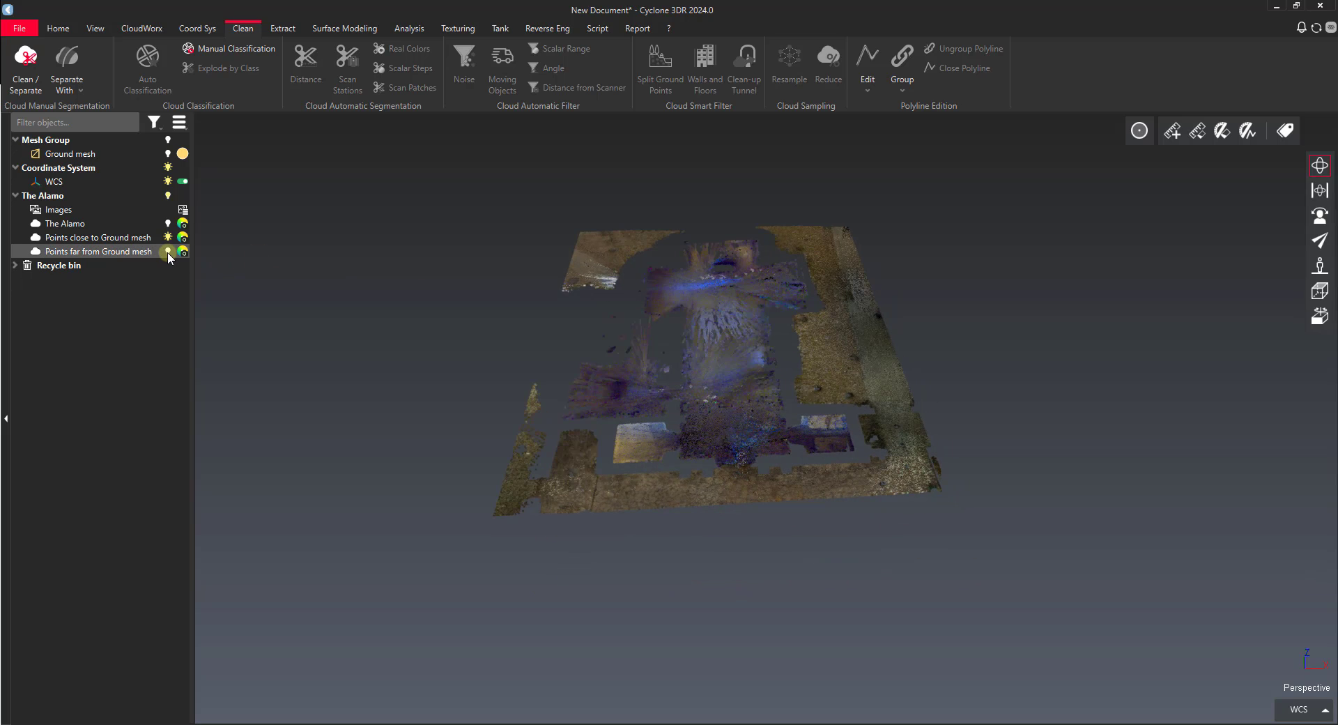
pyautogui.click(167, 253)
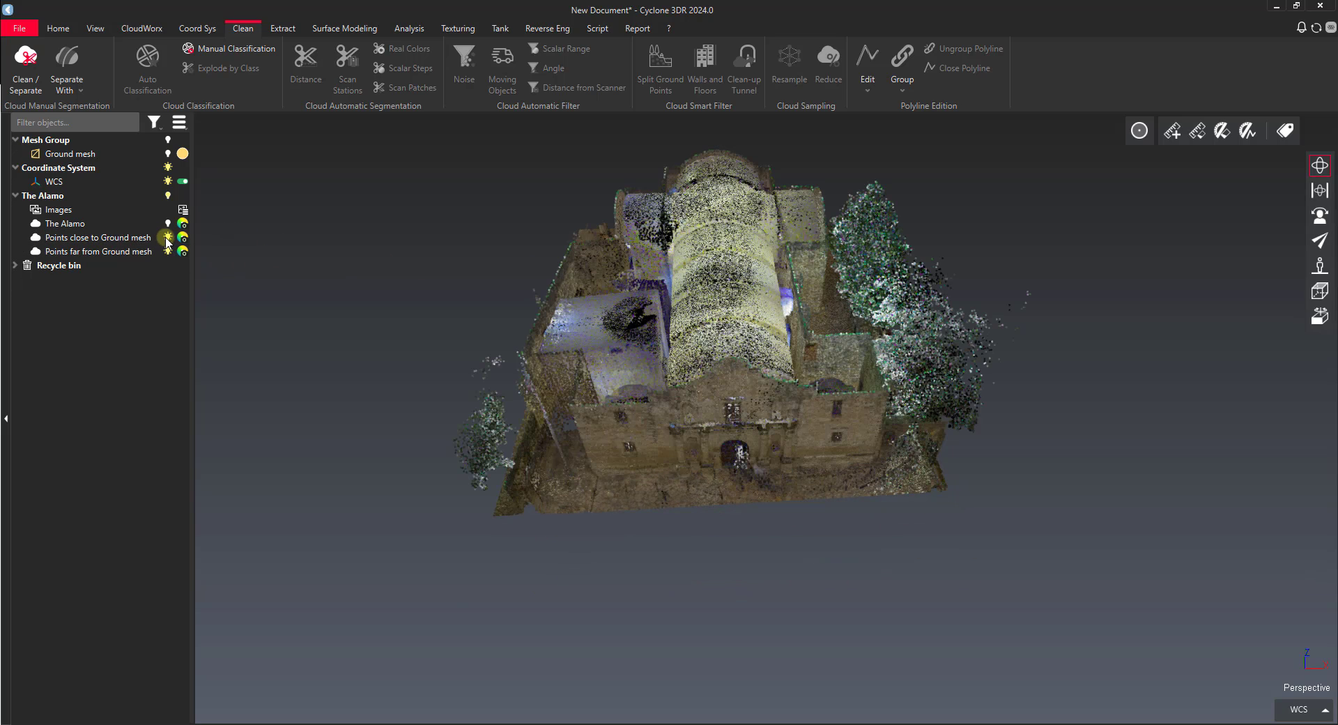
pyautogui.click(167, 239)
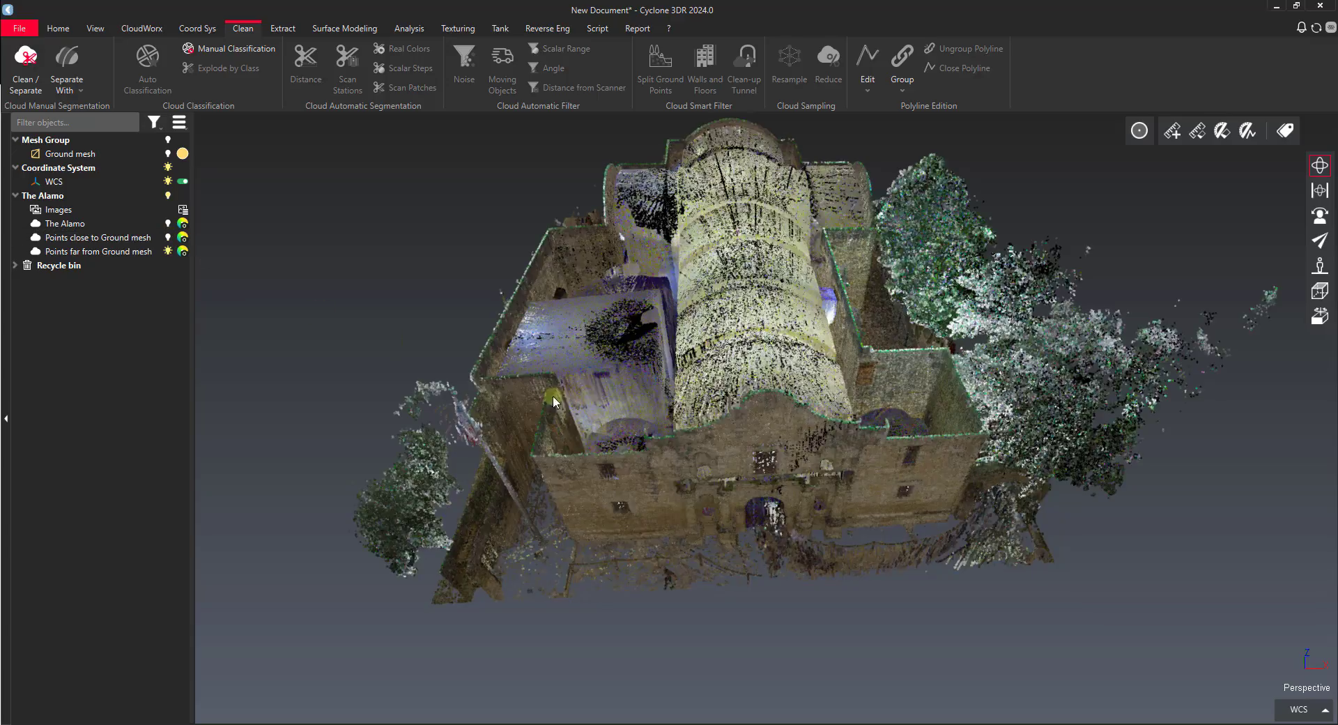
pyautogui.moveTo(725, 388)
pyautogui.mouseDown()
pyautogui.moveTo(717, 136)
pyautogui.moveTo(714, 164)
pyautogui.moveTo(747, 110)
pyautogui.moveTo(755, 463)
pyautogui.moveTo(752, 297)
pyautogui.moveTo(765, 440)
pyautogui.moveTo(751, 413)
pyautogui.mouseUp()
pyautogui.scroll(-3, 759, 440)
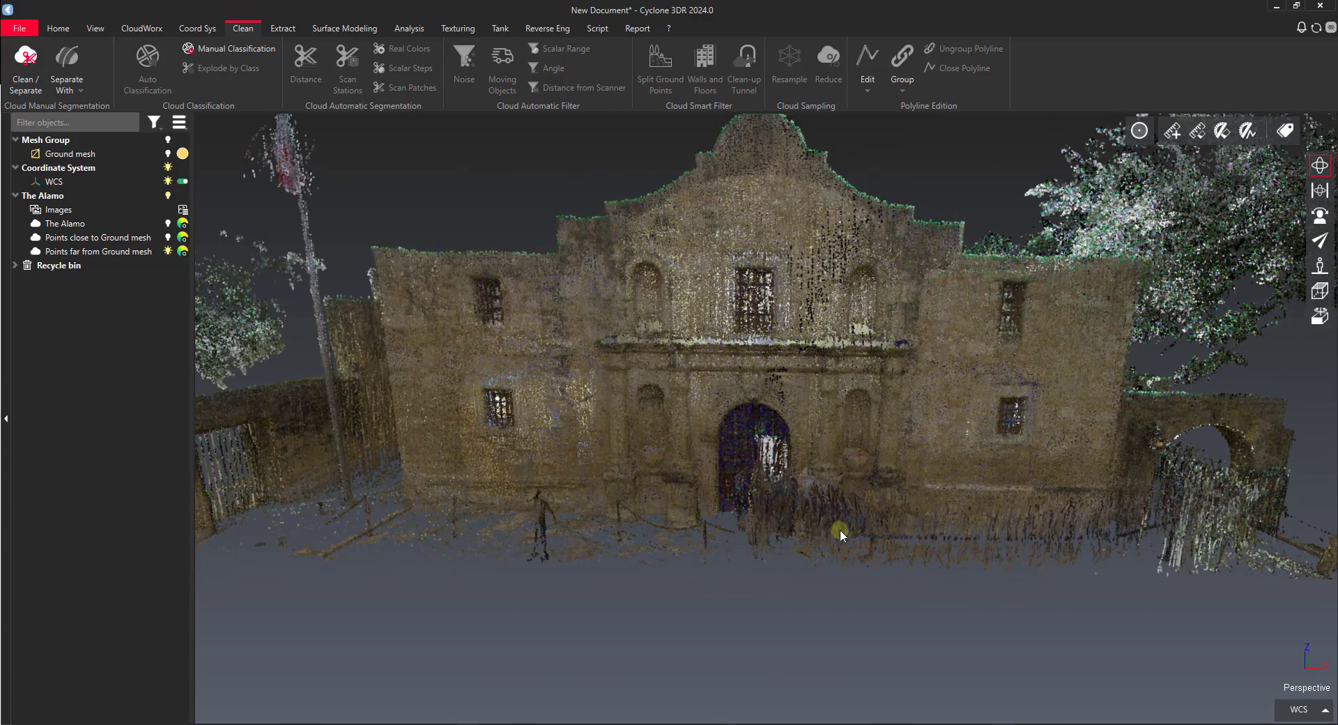
pyautogui.click(688, 405)
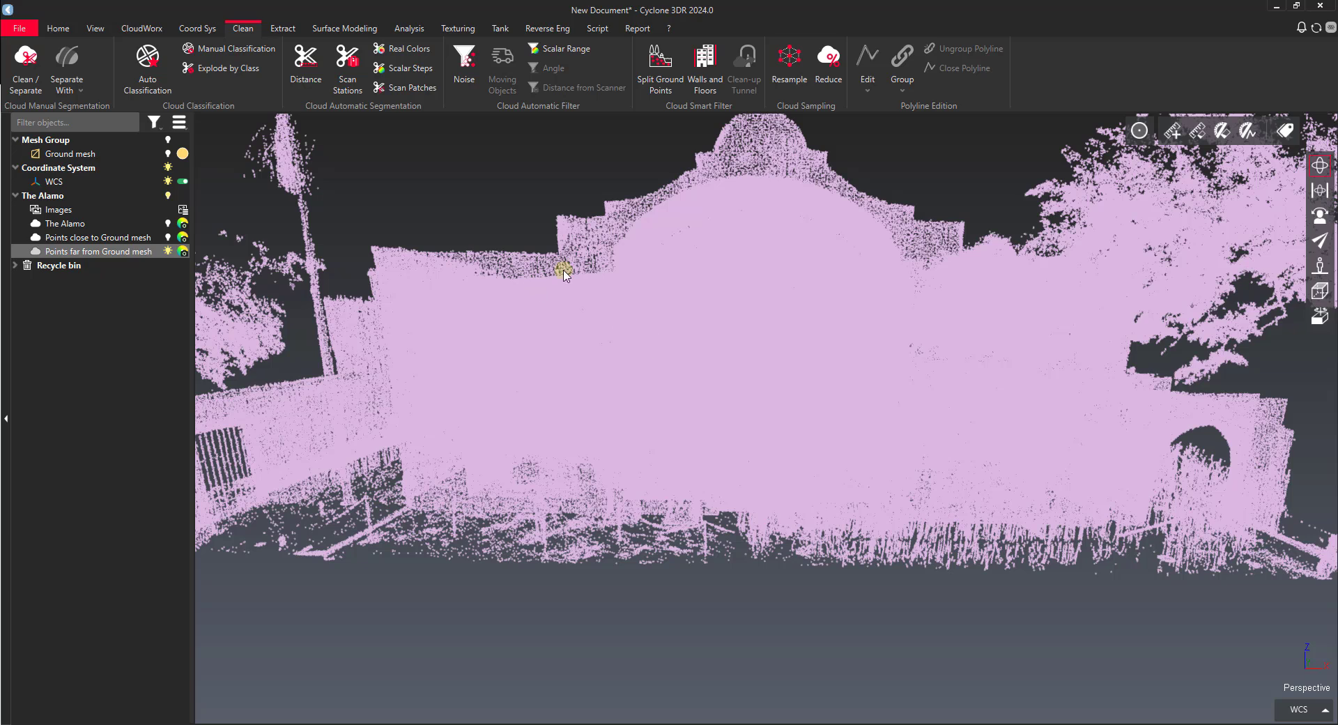
# - Place a trial Z-axis slice through the facade with Limit Slice, inspect it, and remove the clipping
pyautogui.click(141, 28)
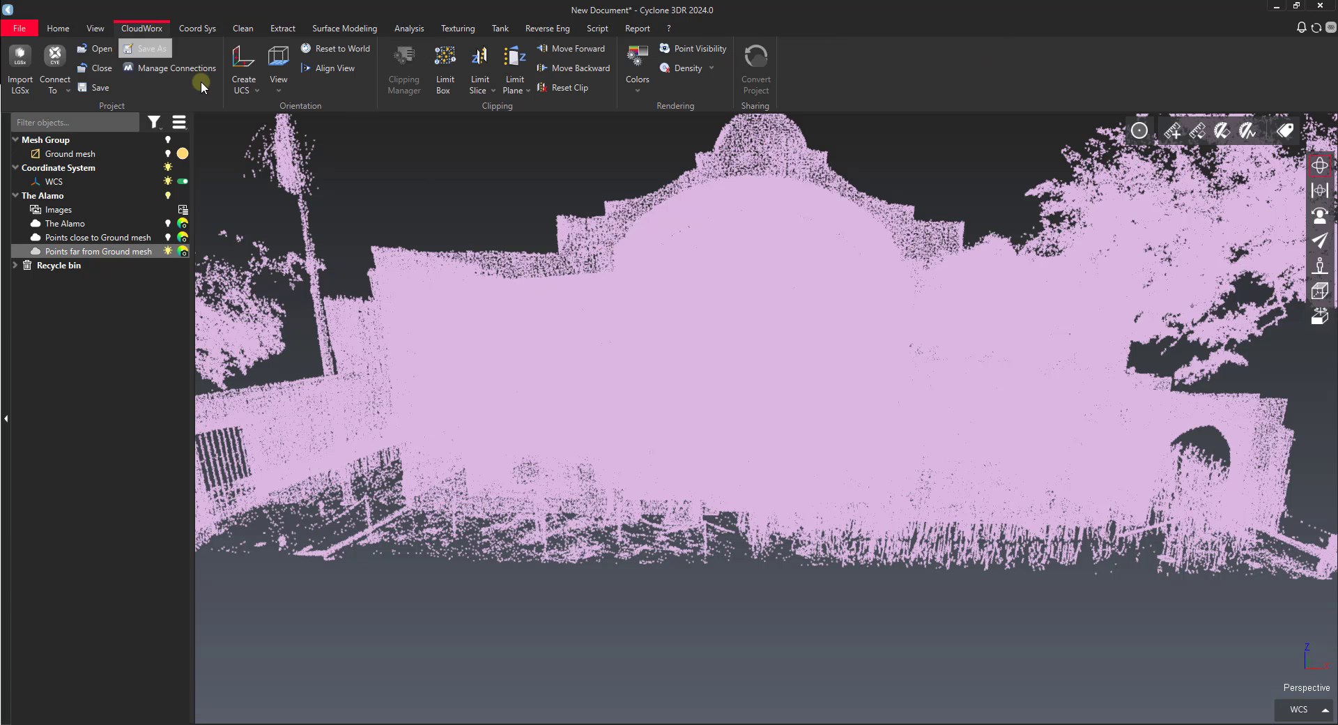
pyautogui.click(484, 88)
pyautogui.click(493, 167)
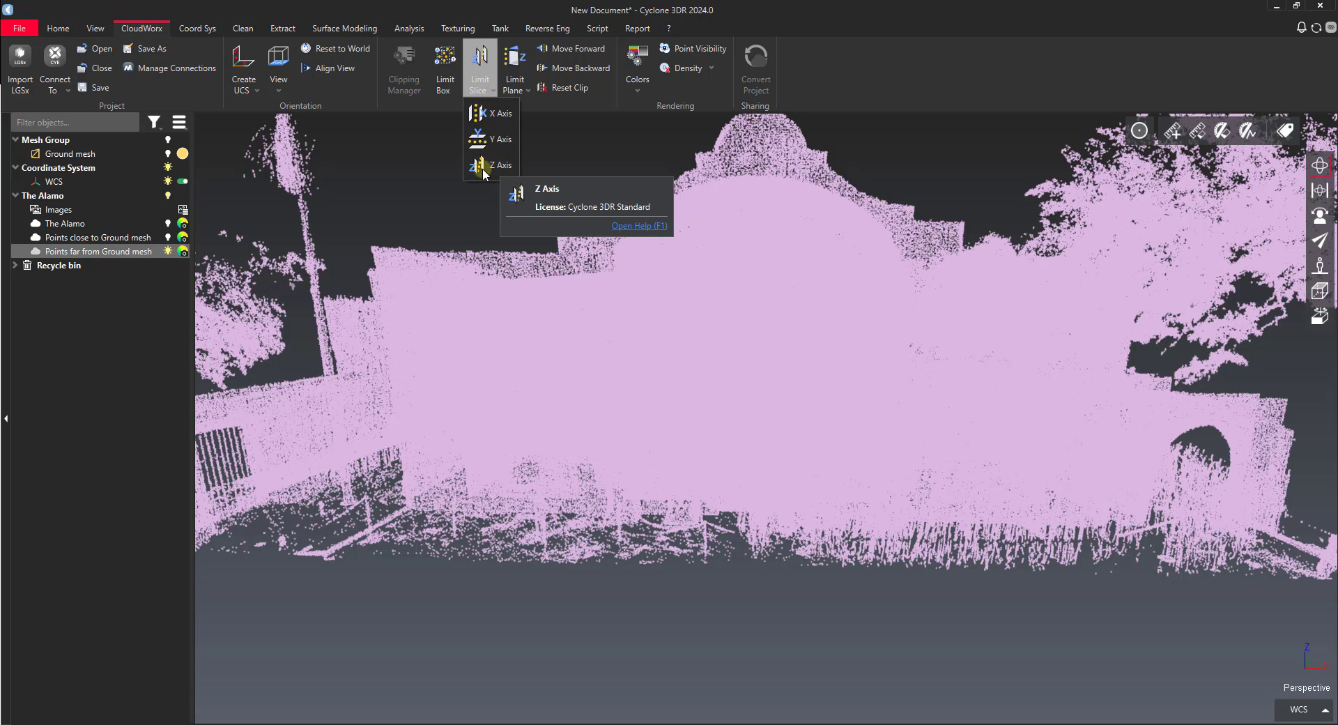
pyautogui.click(483, 167)
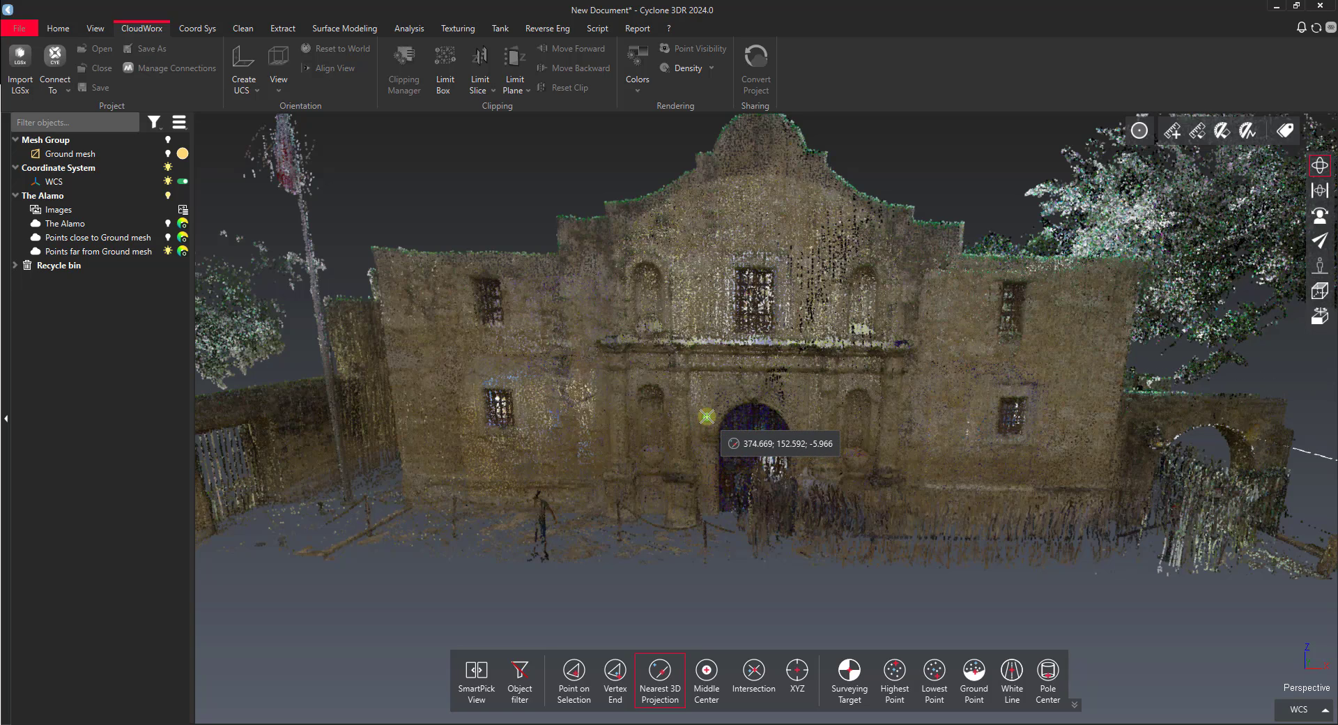
pyautogui.click(706, 417)
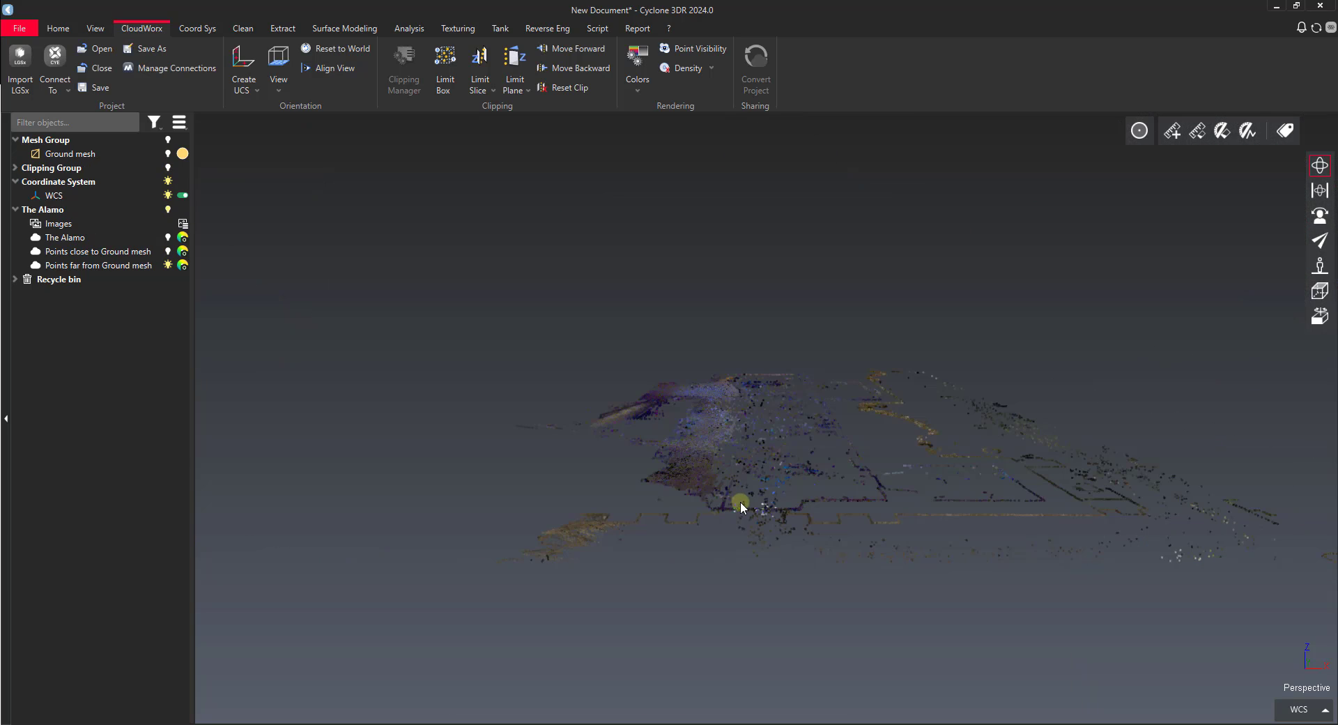
pyautogui.moveTo(739, 505); pyautogui.dragTo(747, 507)
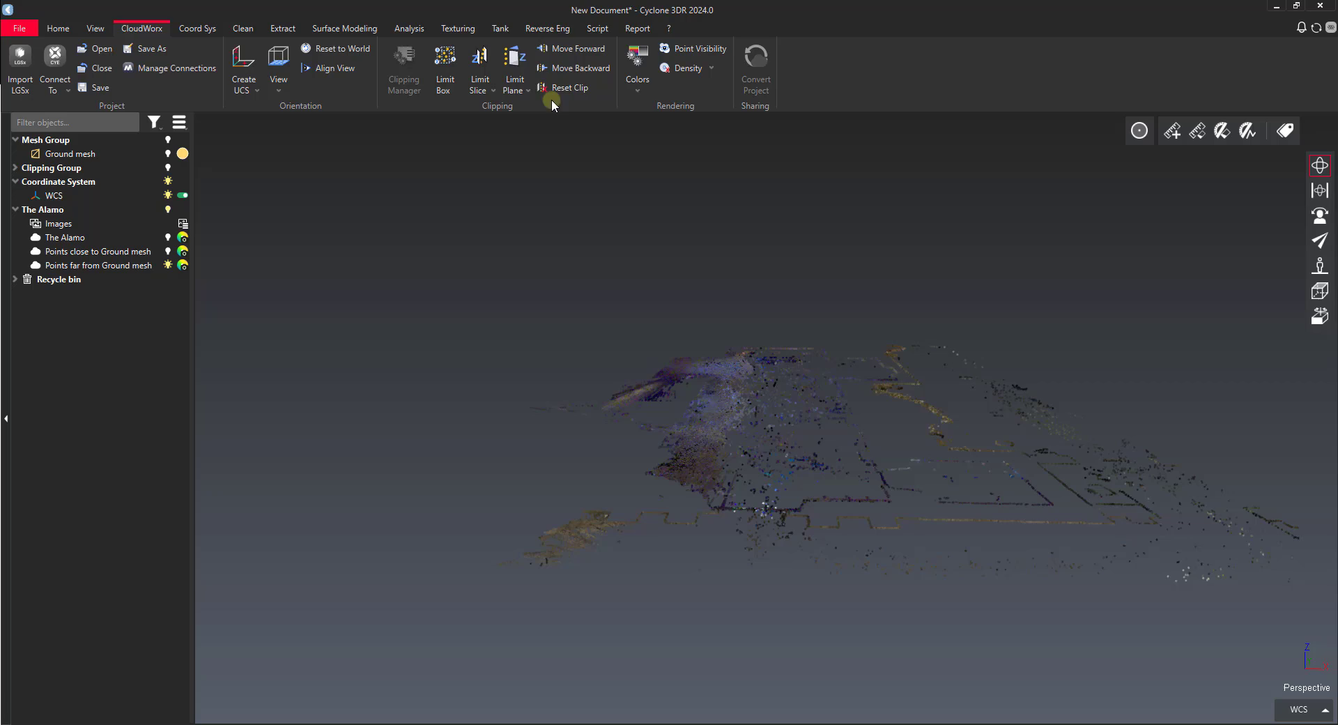
pyautogui.click(566, 90)
pyautogui.moveTo(729, 438); pyautogui.dragTo(728, 350, button='middle')
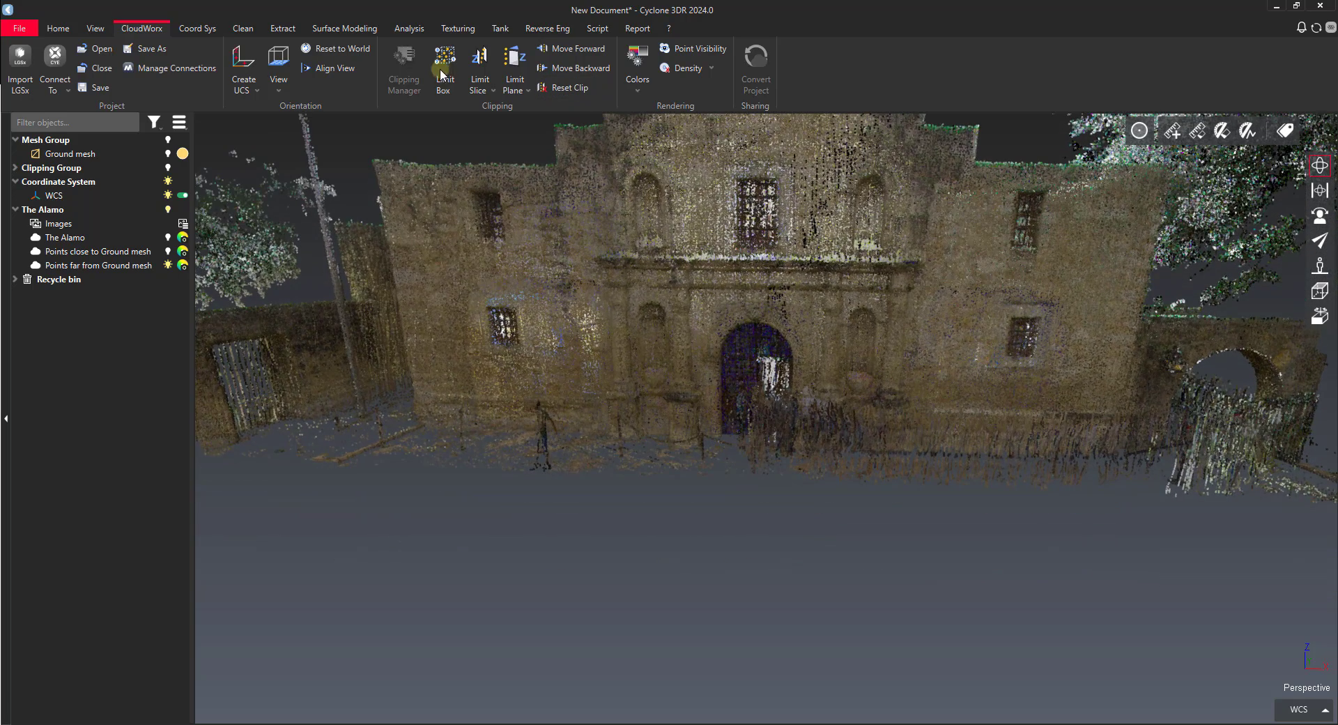
# - Place a Z-axis slice at doorway height and view the exposed interior orthographically from above
pyautogui.click(483, 92)
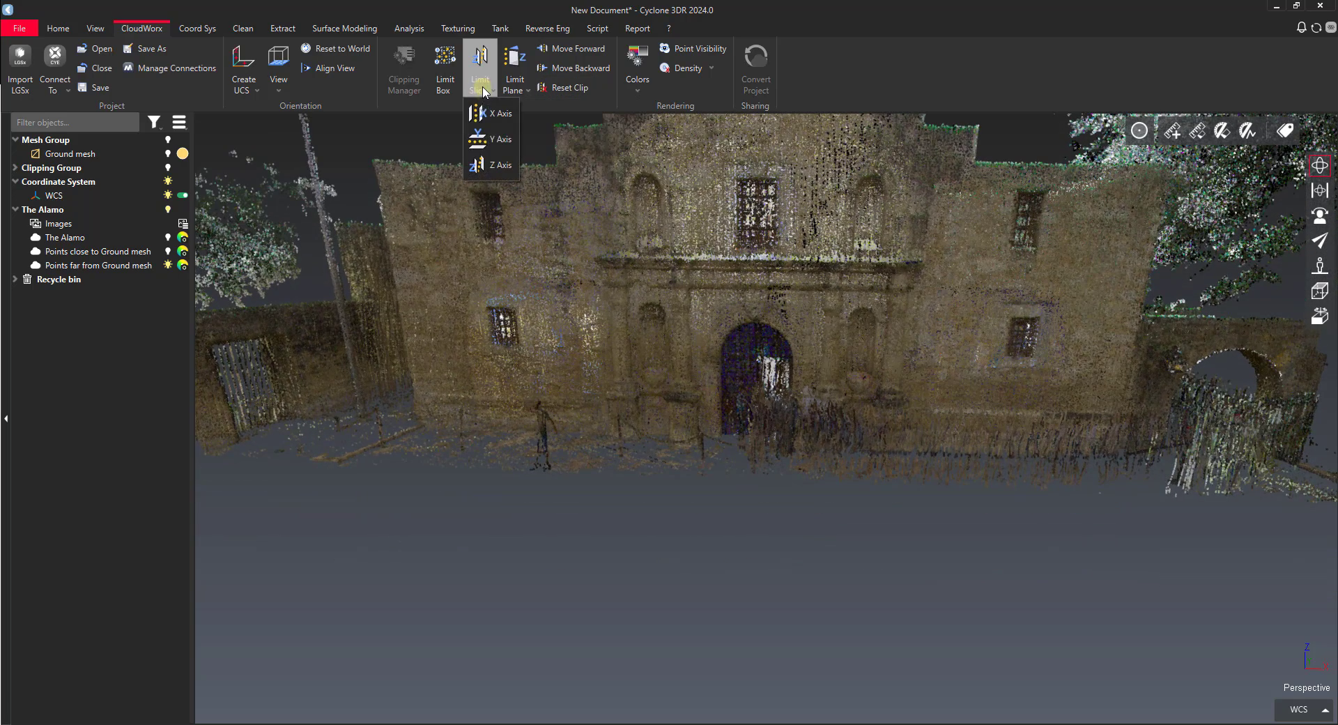
pyautogui.click(491, 164)
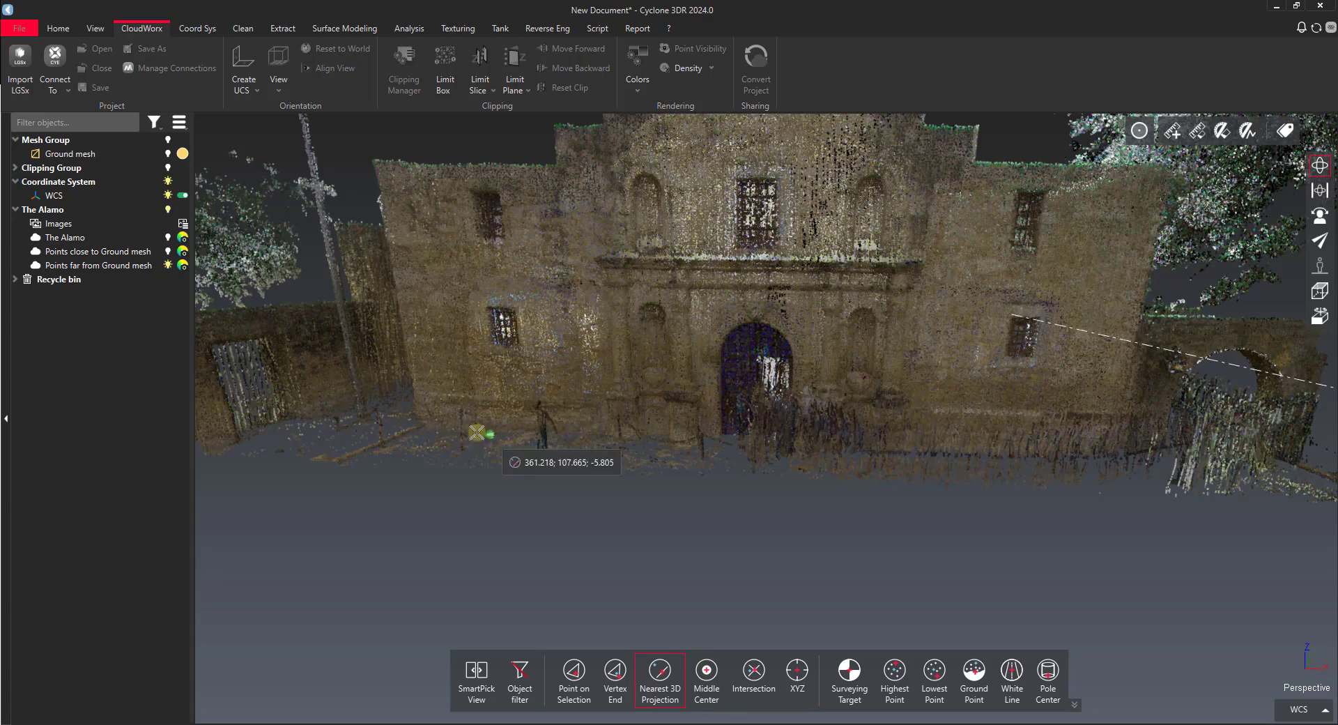
pyautogui.moveTo(478, 414); pyautogui.dragTo(463, 407)
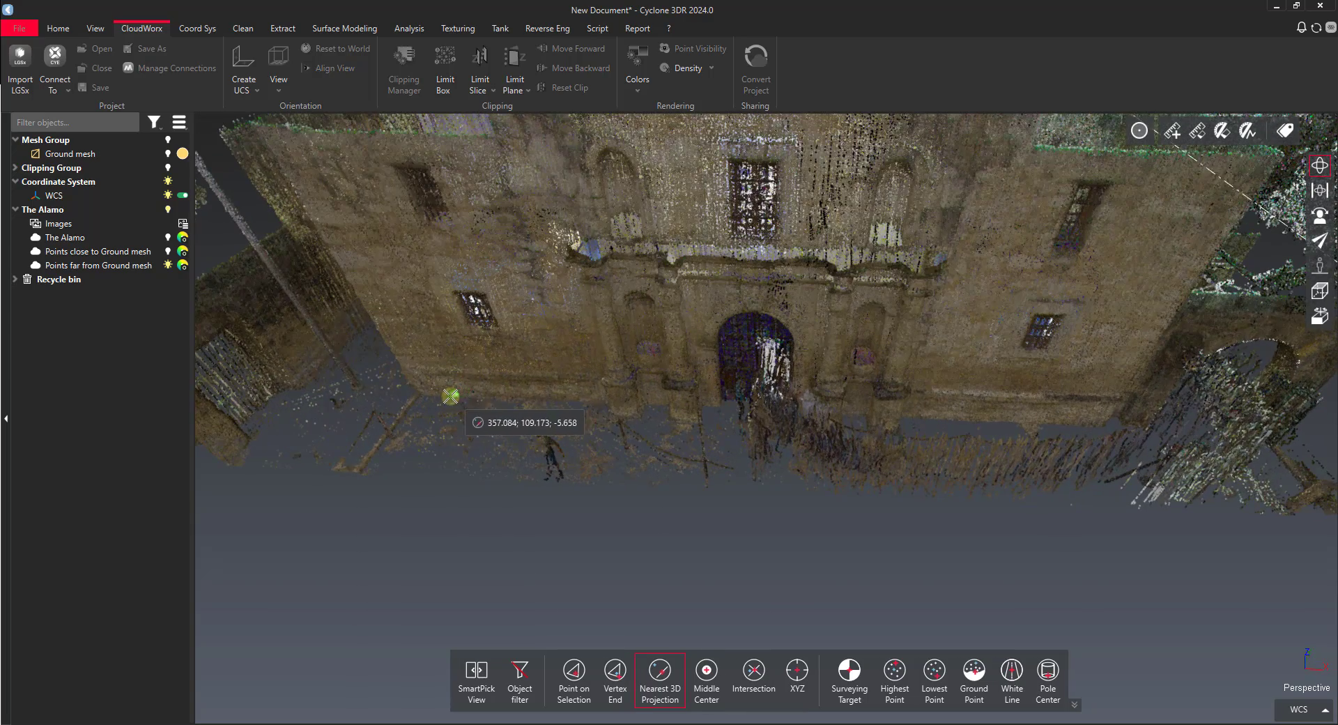
pyautogui.click(727, 321)
pyautogui.moveTo(760, 355)
pyautogui.mouseDown()
pyautogui.moveTo(775, 446)
pyautogui.moveTo(822, 417)
pyautogui.mouseUp()
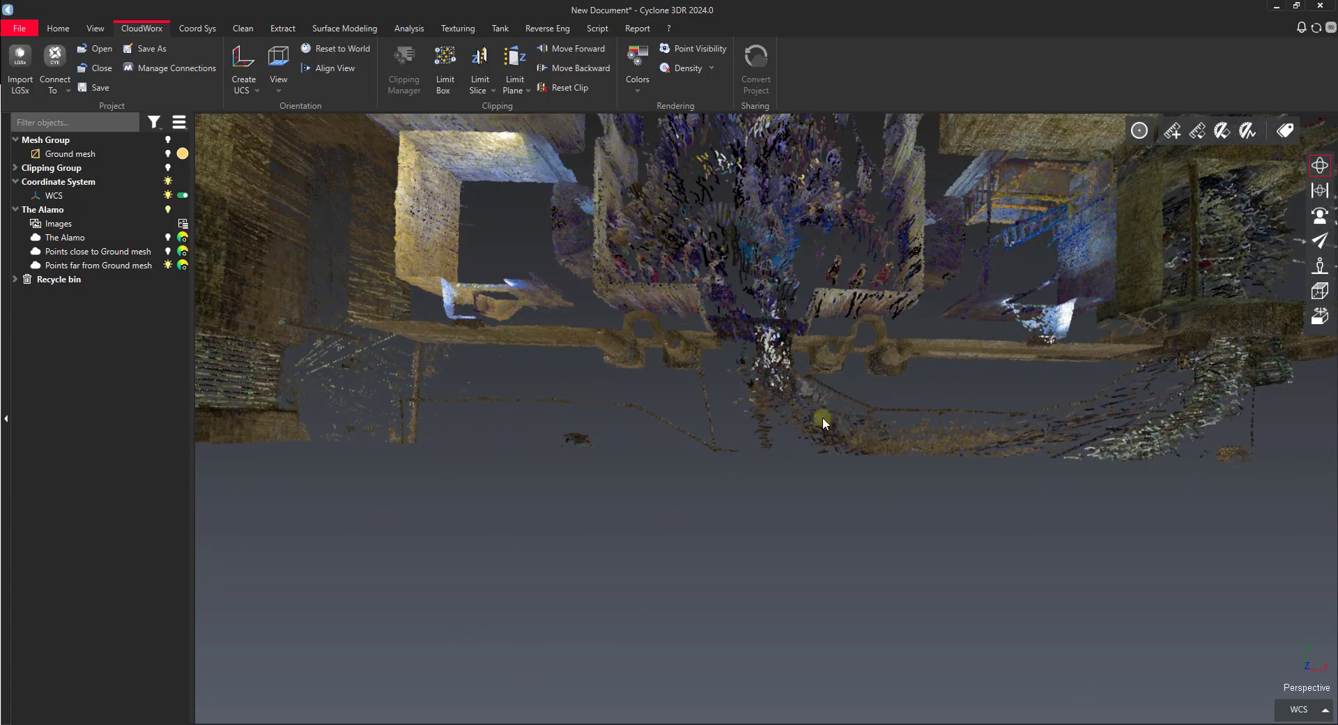
pyautogui.click(1320, 195)
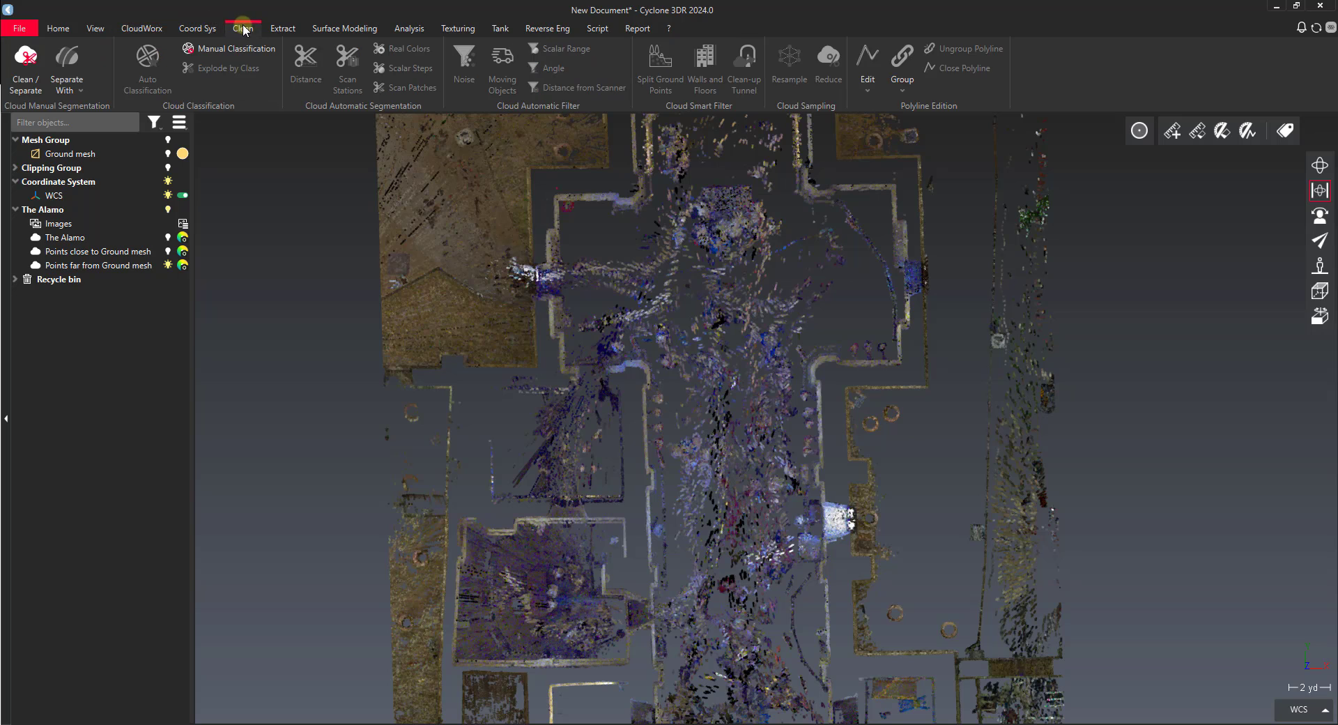
# - Lasso and delete stray pedestrian points in the upper room and central area
pyautogui.click(25, 65)
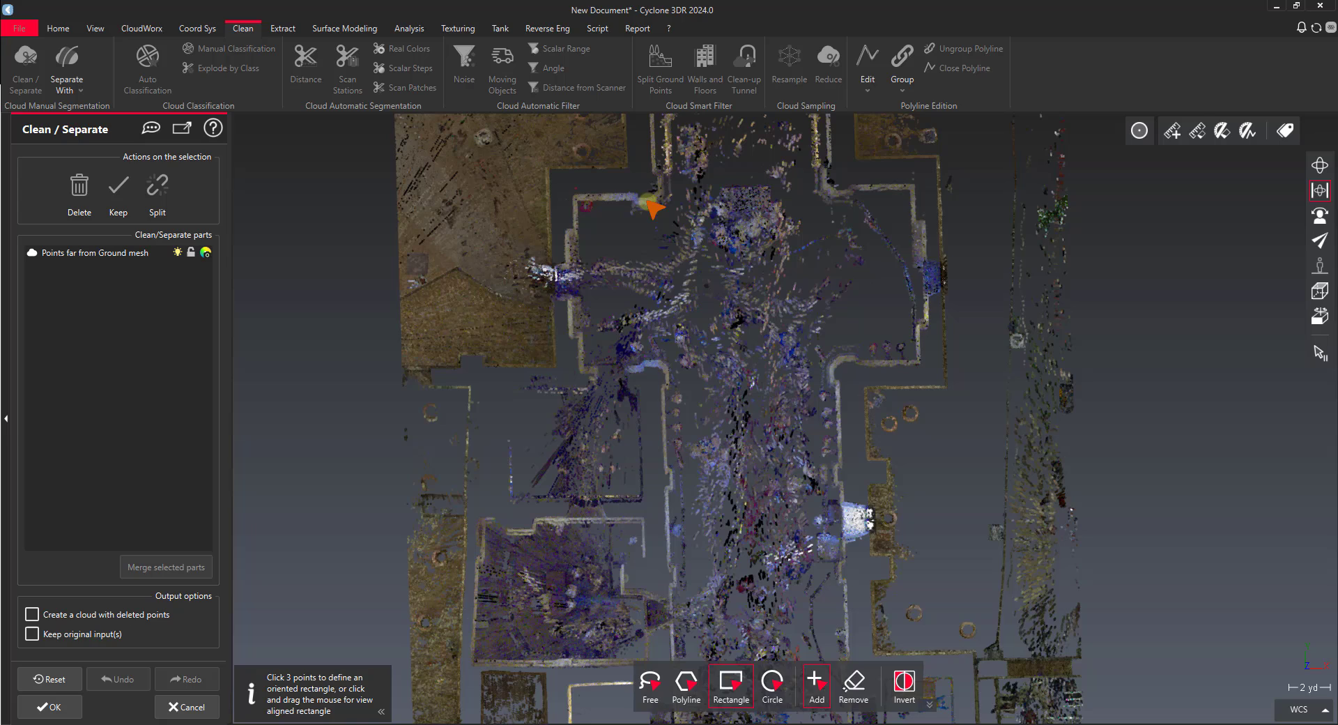
pyautogui.scroll(3, 721, 221)
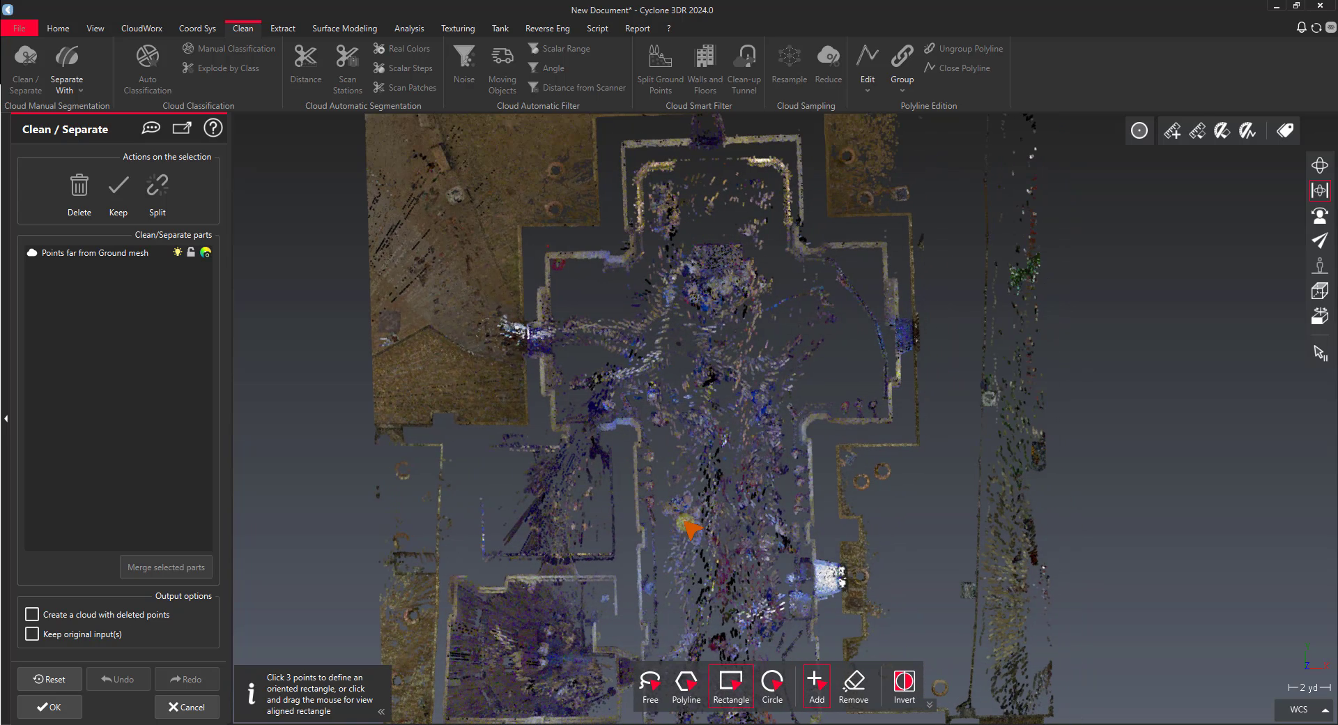
pyautogui.click(654, 681)
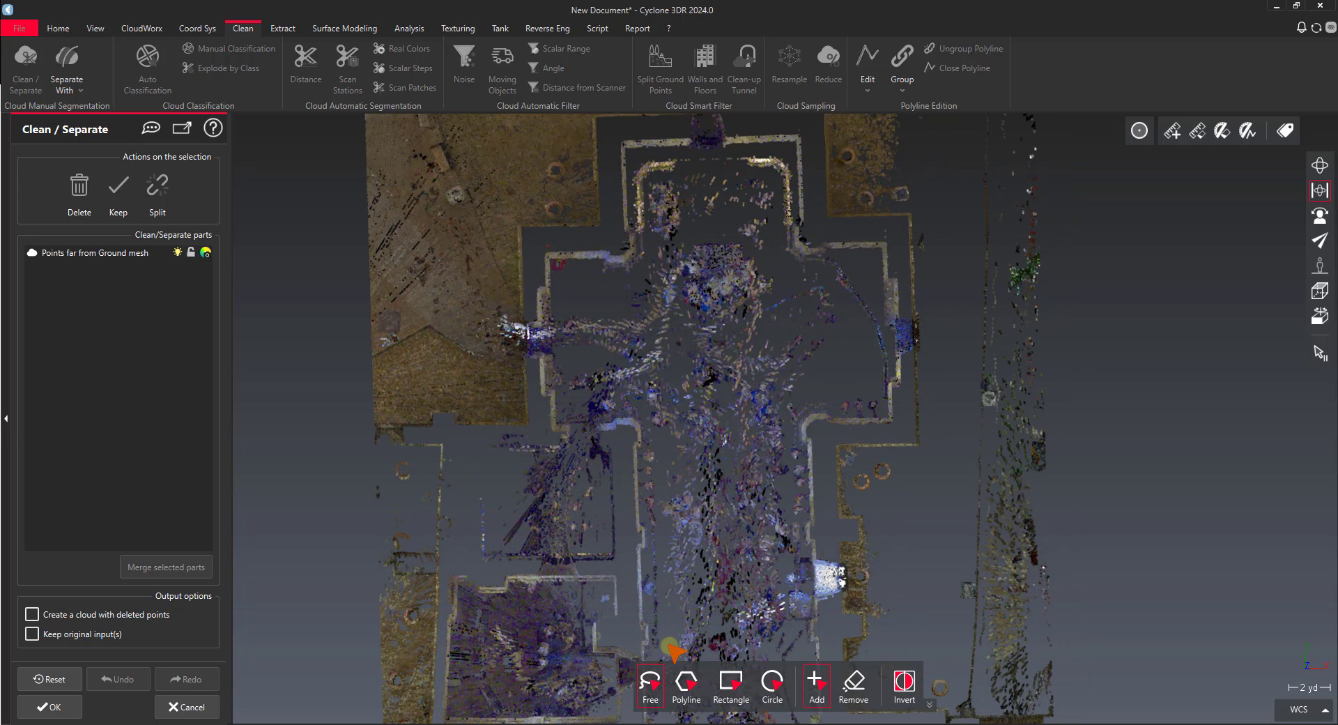
pyautogui.moveTo(781, 299)
pyautogui.mouseDown()
pyautogui.moveTo(740, 170)
pyautogui.moveTo(653, 185)
pyautogui.moveTo(651, 232)
pyautogui.moveTo(754, 246)
pyautogui.moveTo(781, 299)
pyautogui.mouseUp()
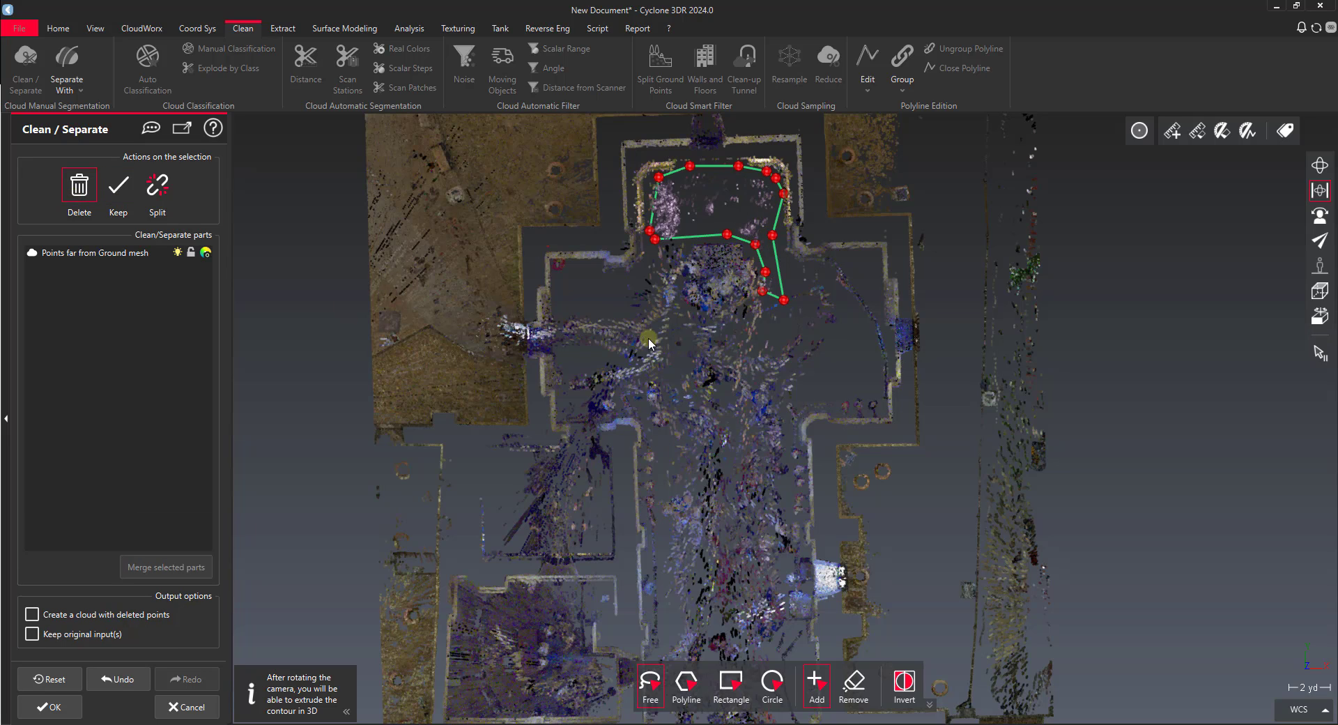
pyautogui.click(75, 193)
pyautogui.moveTo(565, 277)
pyautogui.mouseDown()
pyautogui.moveTo(583, 417)
pyautogui.moveTo(643, 413)
pyautogui.moveTo(661, 482)
pyautogui.moveTo(731, 421)
pyautogui.moveTo(750, 368)
pyautogui.mouseUp()
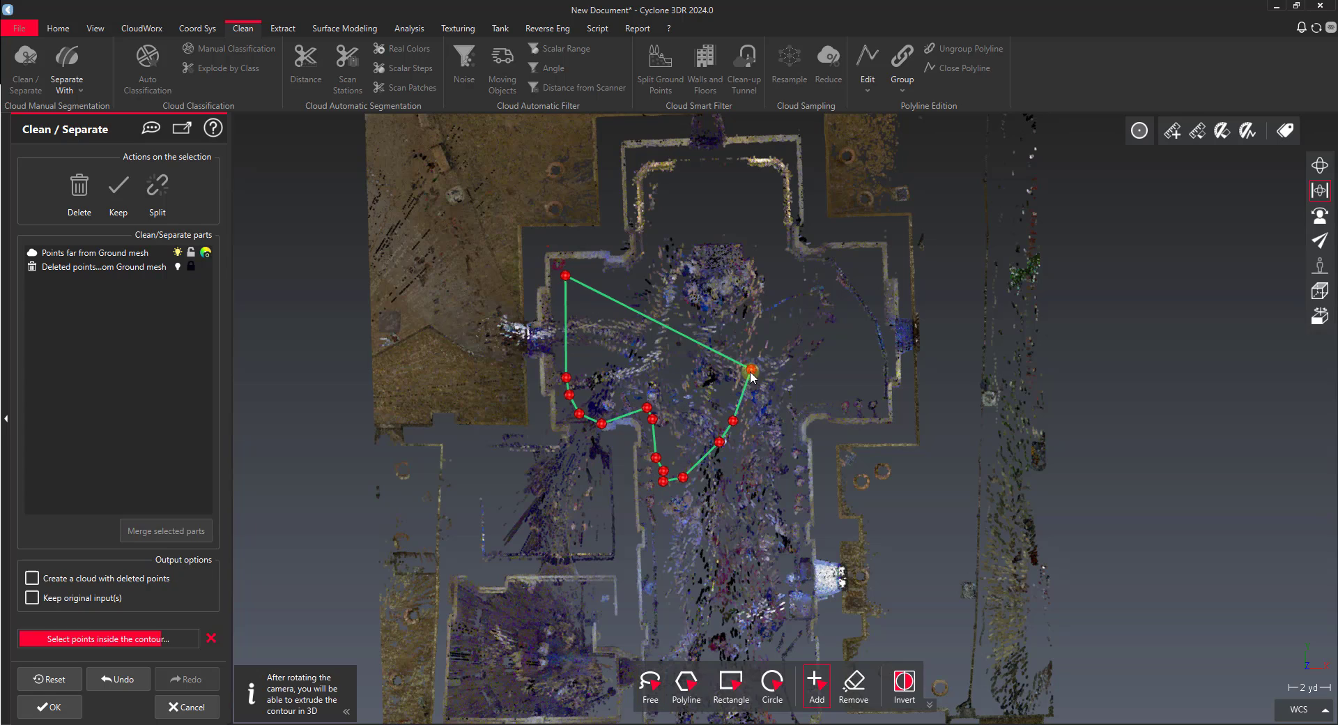
pyautogui.click(78, 188)
pyautogui.moveTo(680, 222)
pyautogui.mouseDown()
pyautogui.moveTo(630, 323)
pyautogui.moveTo(699, 364)
pyautogui.moveTo(675, 442)
pyautogui.moveTo(674, 574)
pyautogui.moveTo(763, 614)
pyautogui.moveTo(800, 519)
pyautogui.moveTo(829, 294)
pyautogui.moveTo(771, 239)
pyautogui.mouseUp()
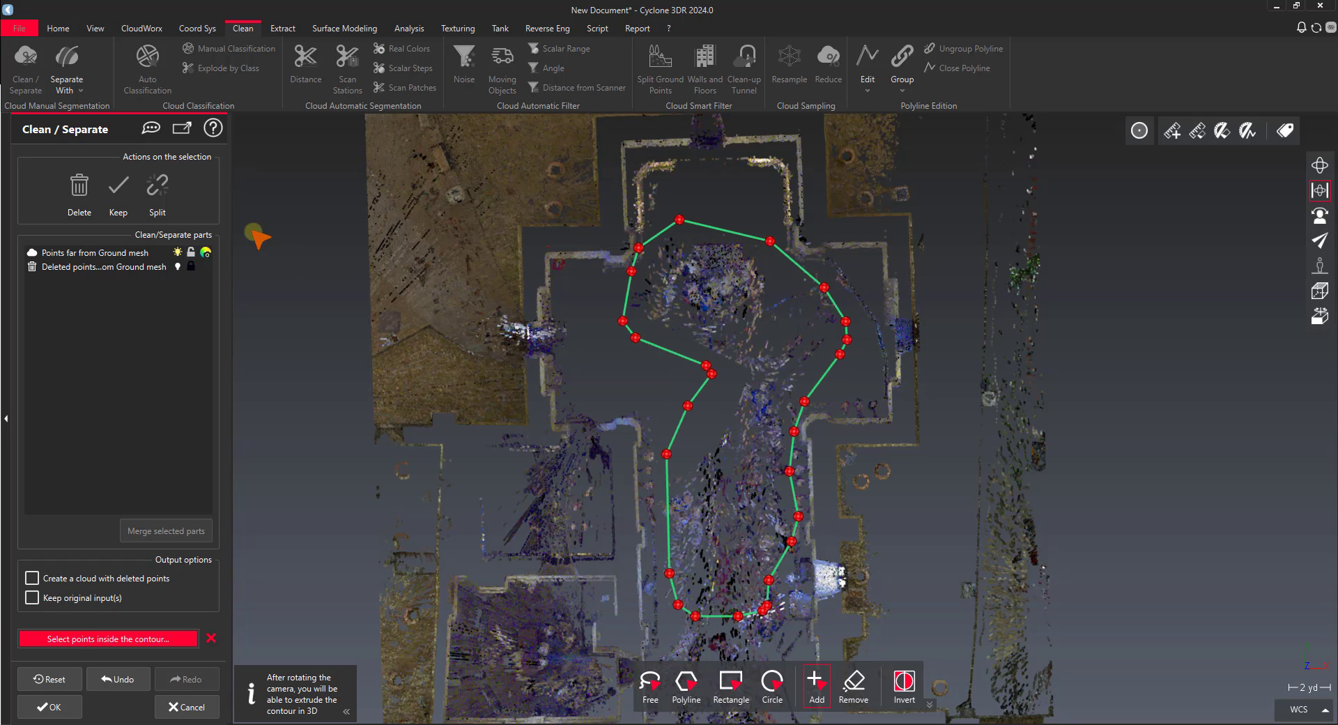
# - Delete pedestrian points in the central hall and entrance, then apply the cleaning
pyautogui.moveTo(717, 396)
pyautogui.mouseDown(button='middle')
pyautogui.moveTo(729, 251)
pyautogui.moveTo(670, 203)
pyautogui.mouseUp(button='middle')
pyautogui.moveTo(670, 186)
pyautogui.mouseDown()
pyautogui.moveTo(656, 415)
pyautogui.moveTo(719, 438)
pyautogui.moveTo(786, 431)
pyautogui.moveTo(767, 185)
pyautogui.moveTo(696, 191)
pyautogui.mouseUp()
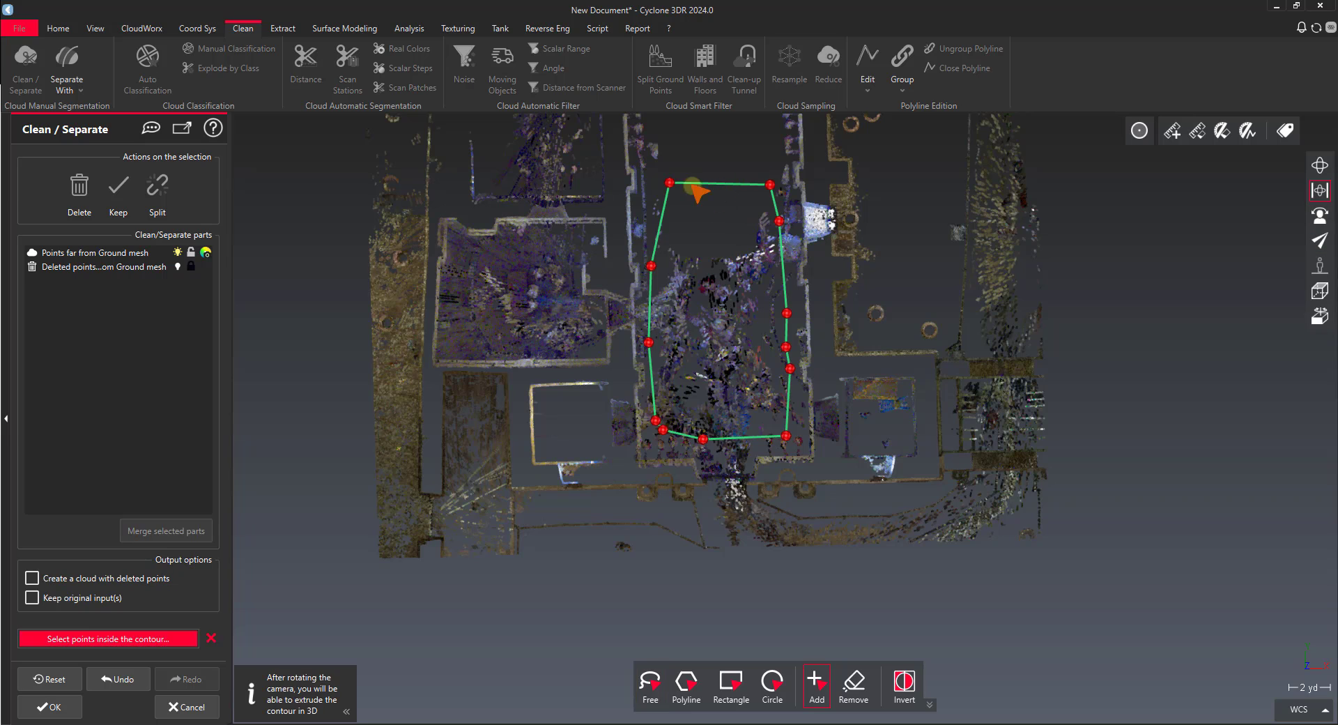
pyautogui.click(79, 185)
pyautogui.scroll(2, 721, 396)
pyautogui.scroll(2, 696, 338)
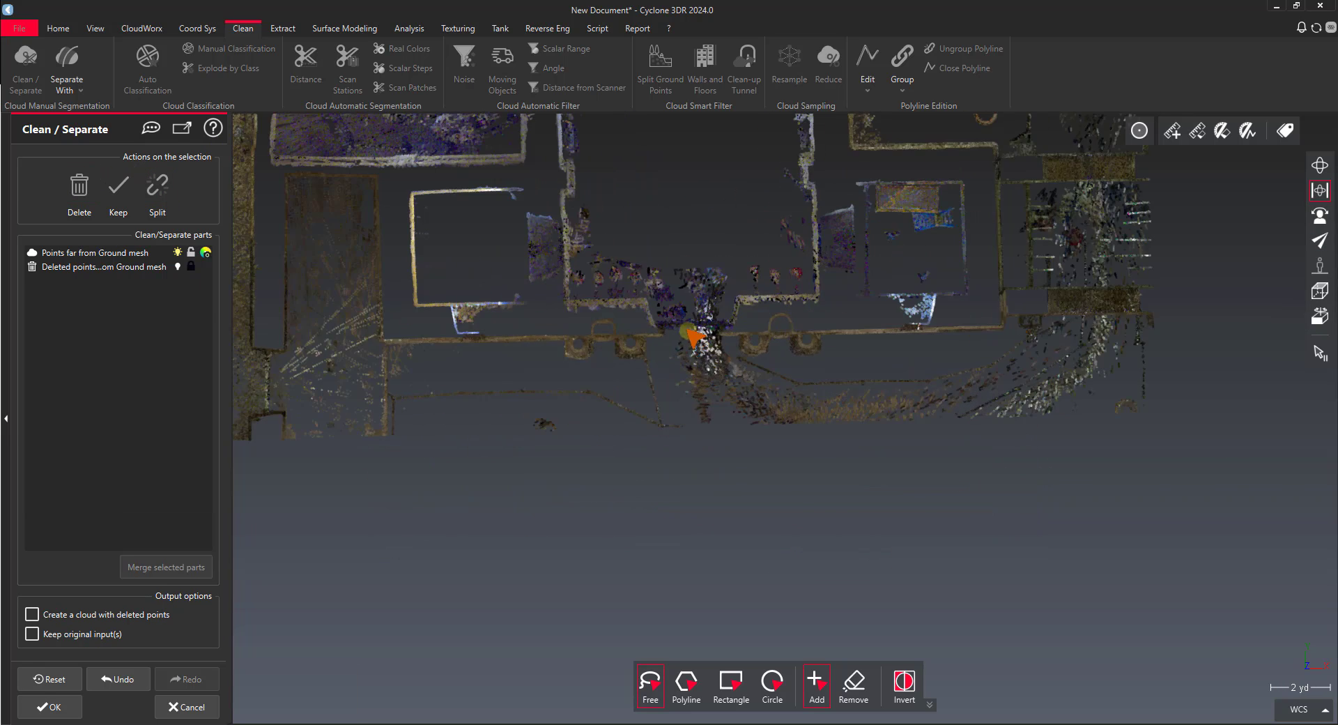
pyautogui.scroll(2, 583, 188)
pyautogui.moveTo(645, 167)
pyautogui.mouseDown()
pyautogui.moveTo(650, 251)
pyautogui.moveTo(738, 295)
pyautogui.moveTo(757, 167)
pyautogui.mouseUp()
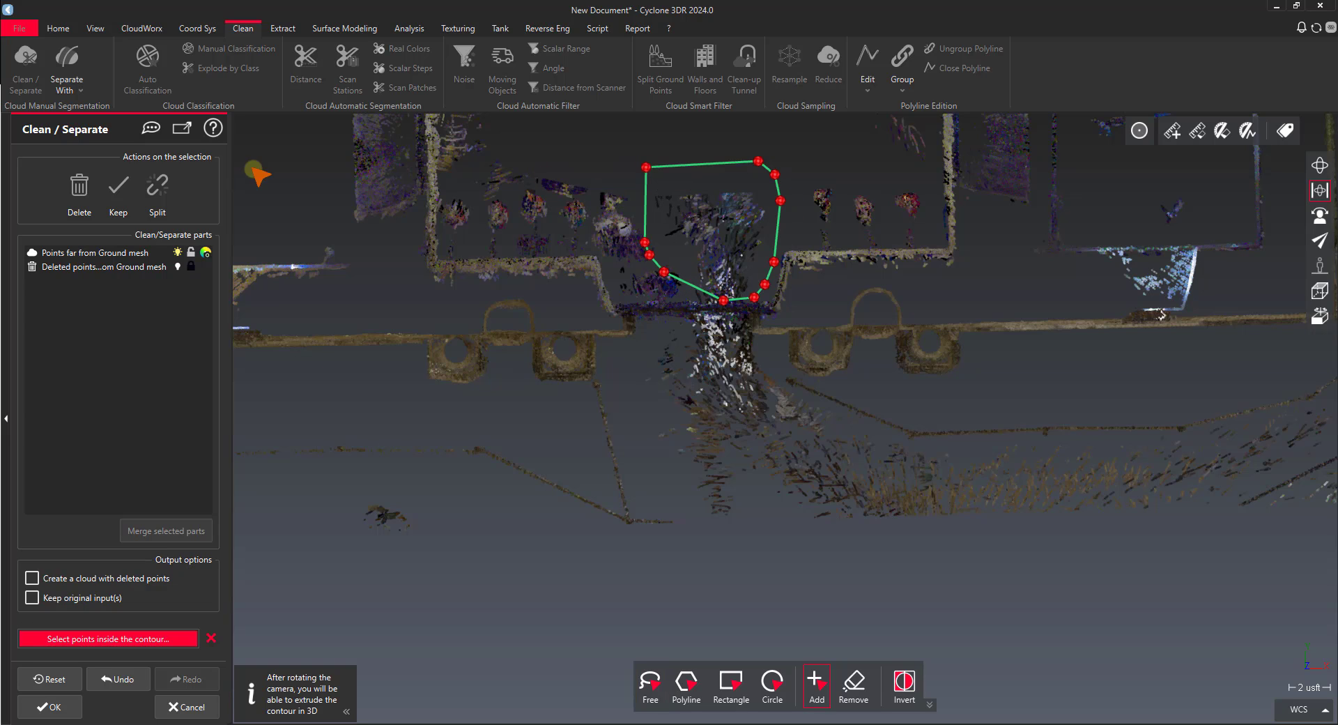
pyautogui.click(79, 185)
pyautogui.moveTo(740, 335)
pyautogui.mouseDown()
pyautogui.moveTo(690, 343)
pyautogui.moveTo(662, 436)
pyautogui.moveTo(762, 509)
pyautogui.moveTo(913, 522)
pyautogui.moveTo(905, 453)
pyautogui.moveTo(784, 402)
pyautogui.moveTo(740, 333)
pyautogui.mouseUp()
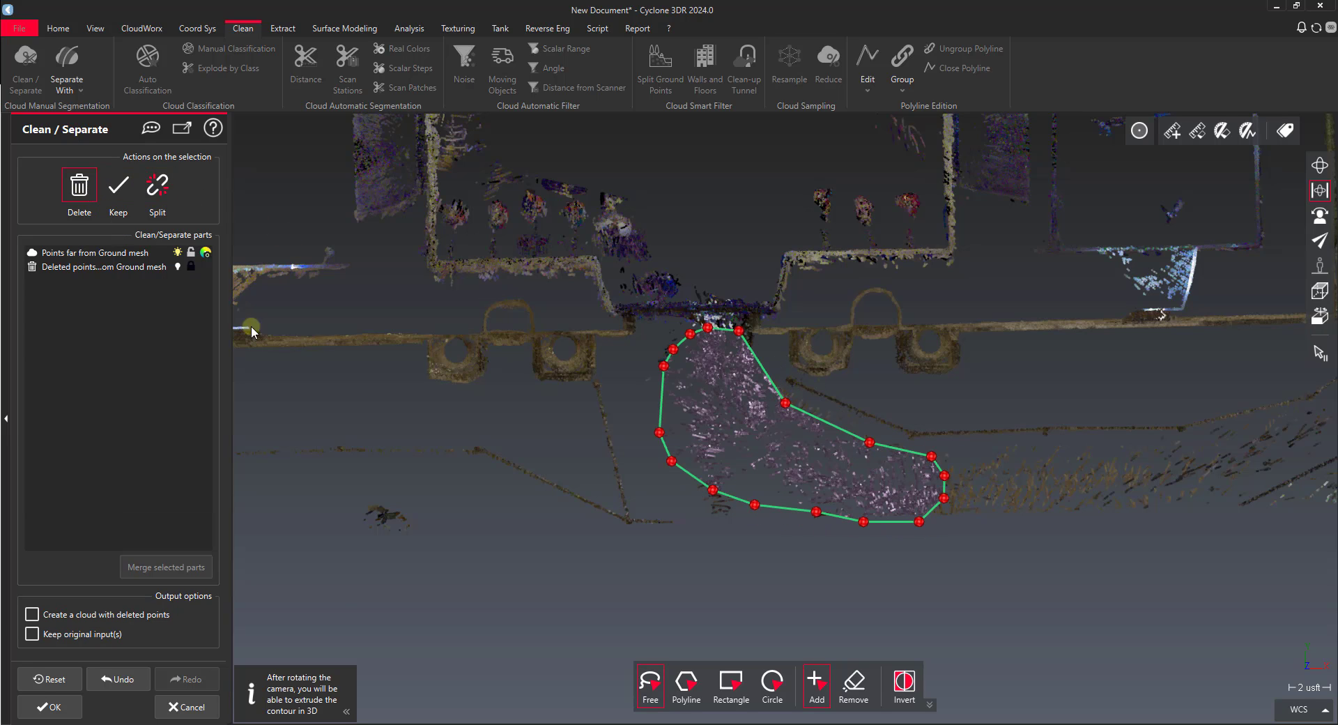
pyautogui.moveTo(582, 293)
pyautogui.mouseDown(button='middle')
pyautogui.moveTo(617, 293)
pyautogui.moveTo(708, 334)
pyautogui.moveTo(690, 436)
pyautogui.mouseUp(button='middle')
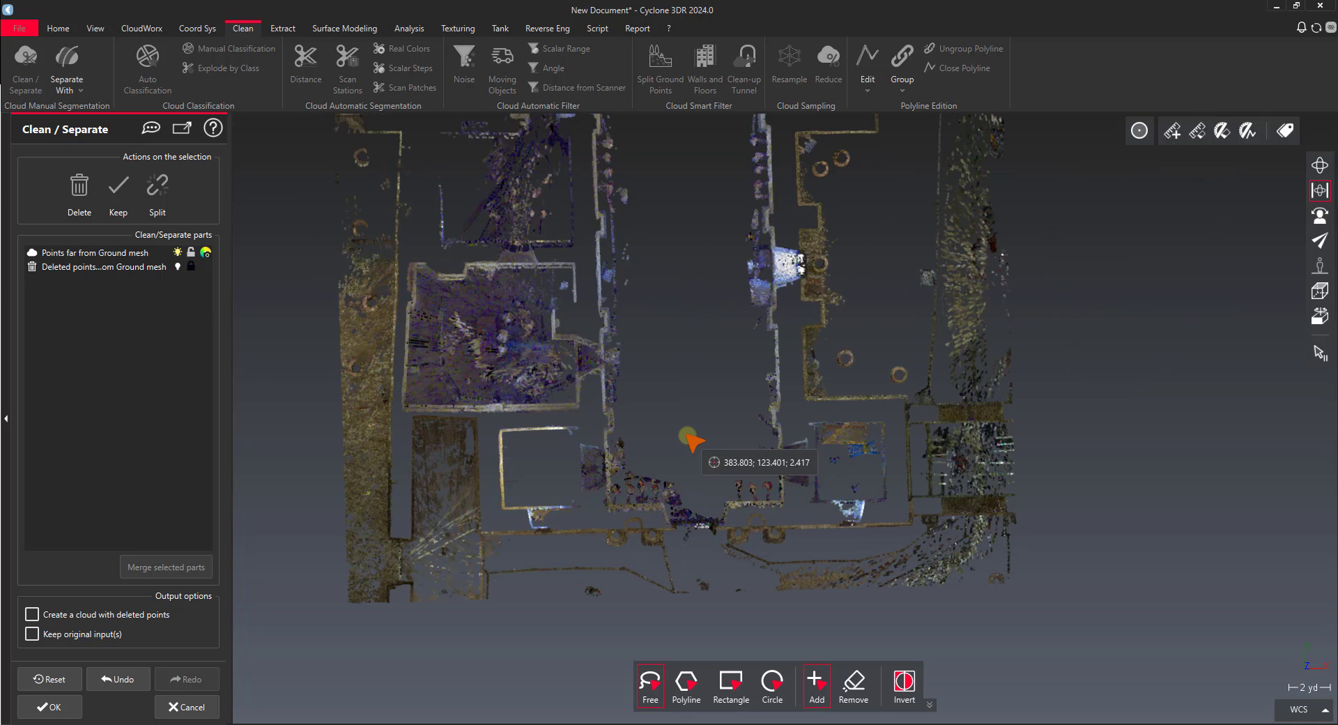
pyautogui.click(48, 706)
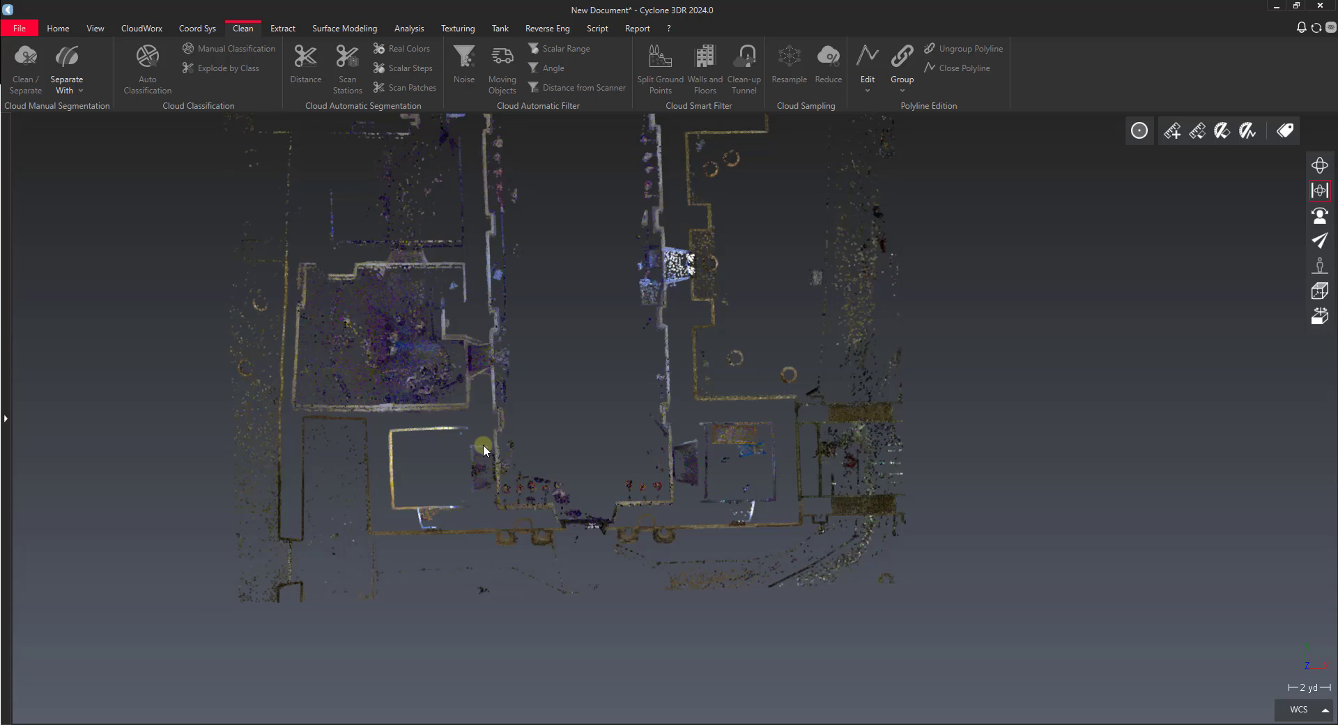
pyautogui.scroll(-3, 609, 371)
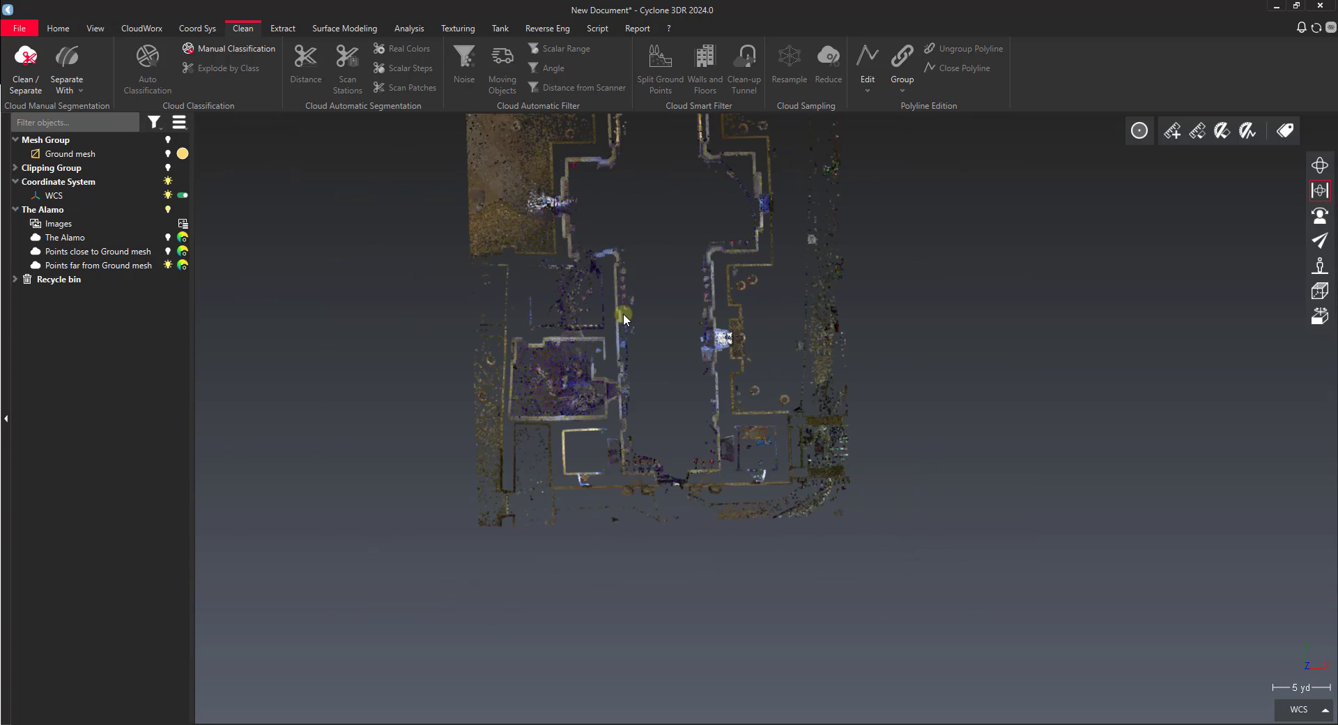
pyautogui.scroll(-2, 622, 312)
# - Reset the clip from the CloudWorx tools so the complete Alamo cloud displays again
pyautogui.click(141, 28)
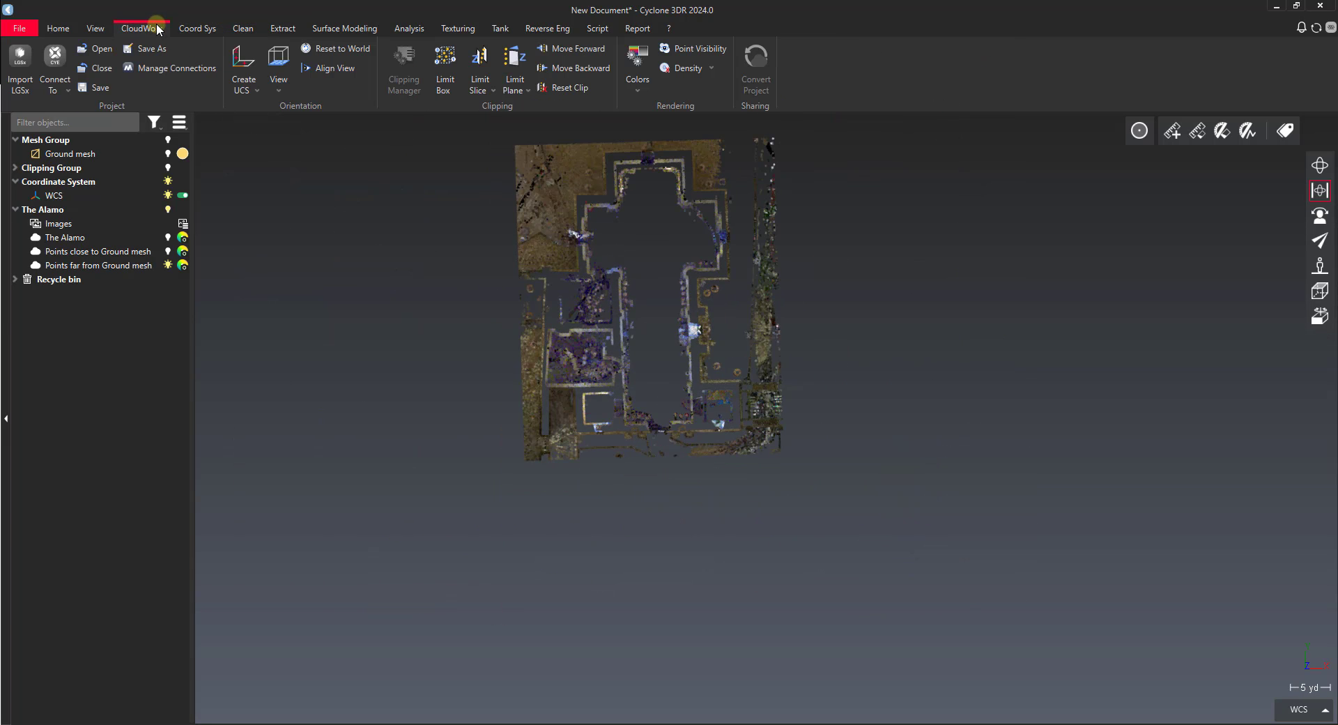
pyautogui.click(559, 89)
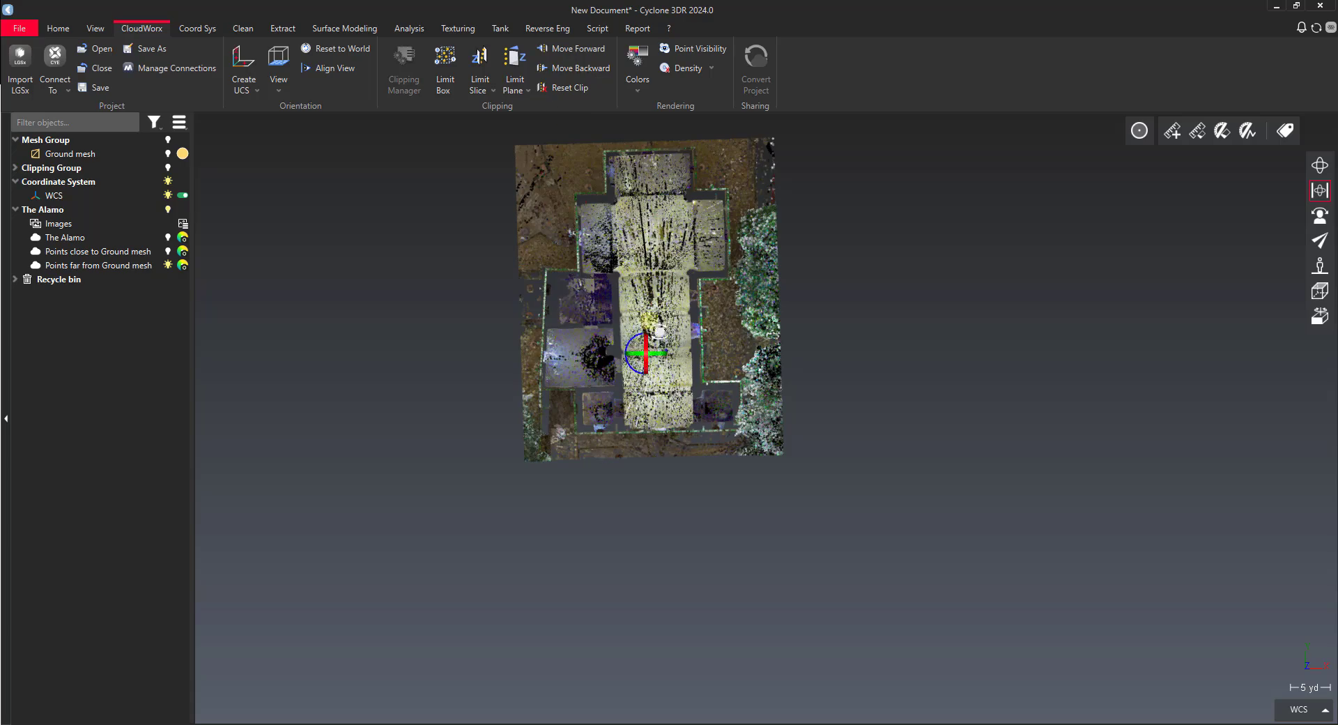
pyautogui.moveTo(345, 167); pyautogui.dragTo(315, 246)
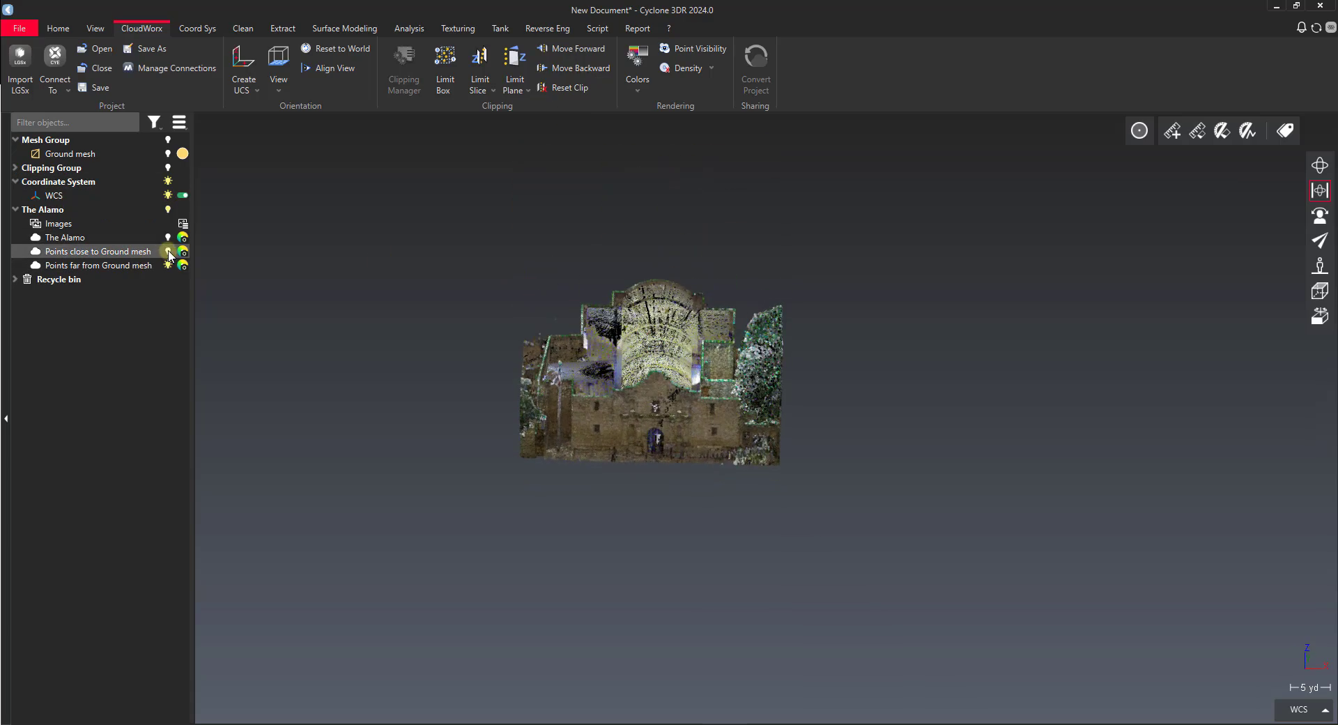
pyautogui.scroll(3, 628, 395)
pyautogui.scroll(3, 656, 407)
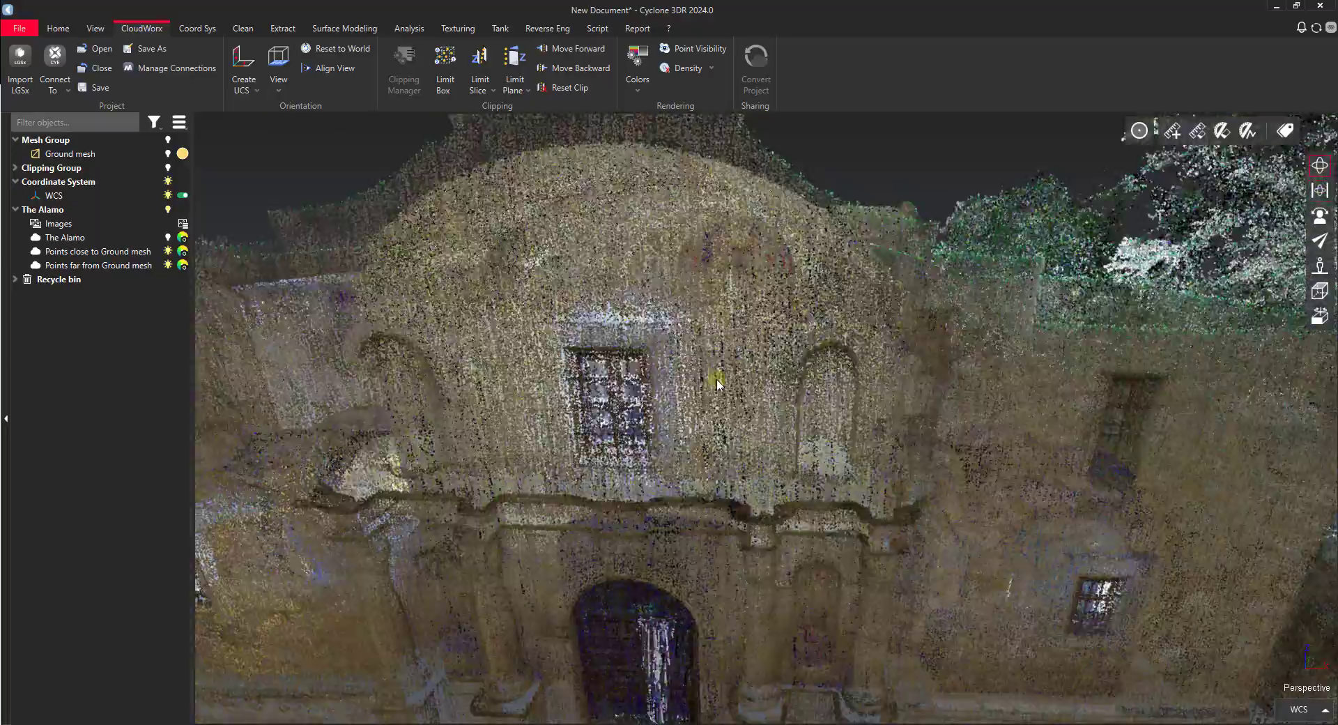
pyautogui.scroll(3, 717, 385)
pyautogui.scroll(3, 718, 385)
pyautogui.scroll(3, 717, 385)
pyautogui.scroll(3, 729, 384)
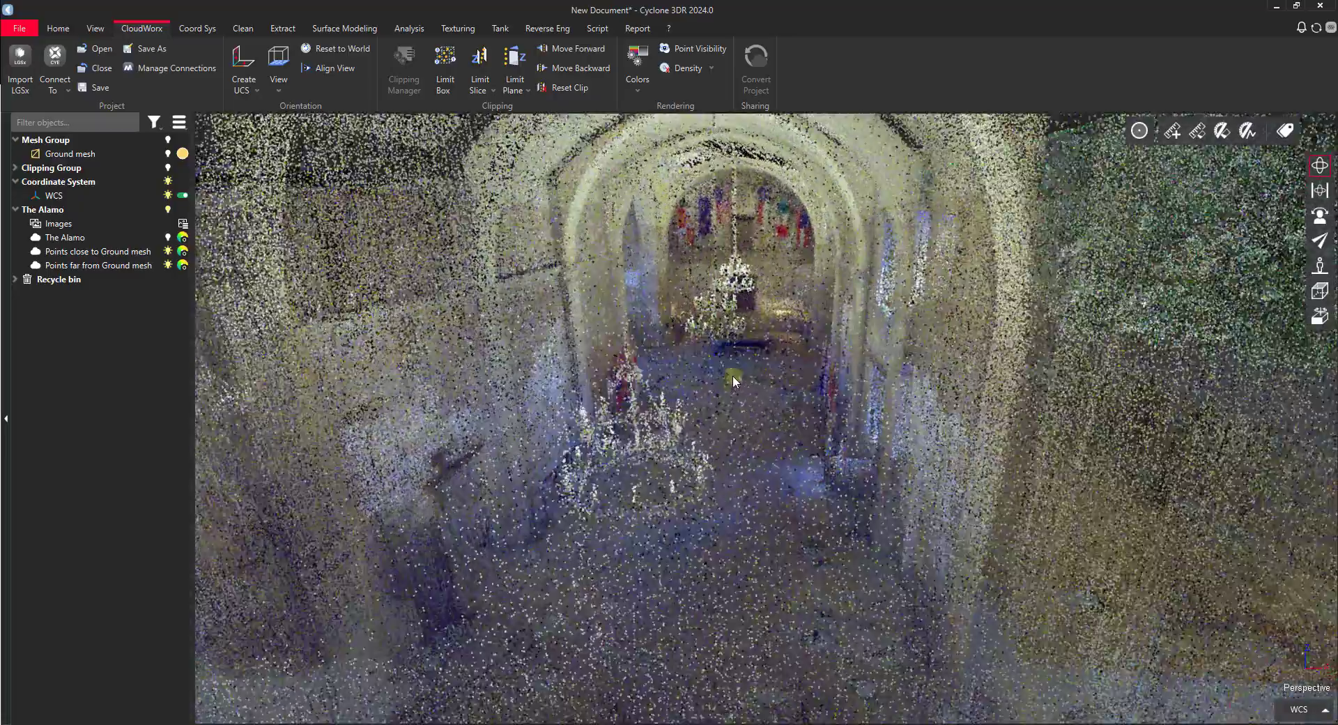
pyautogui.scroll(3, 733, 375)
pyautogui.scroll(3, 734, 381)
pyautogui.scroll(3, 763, 402)
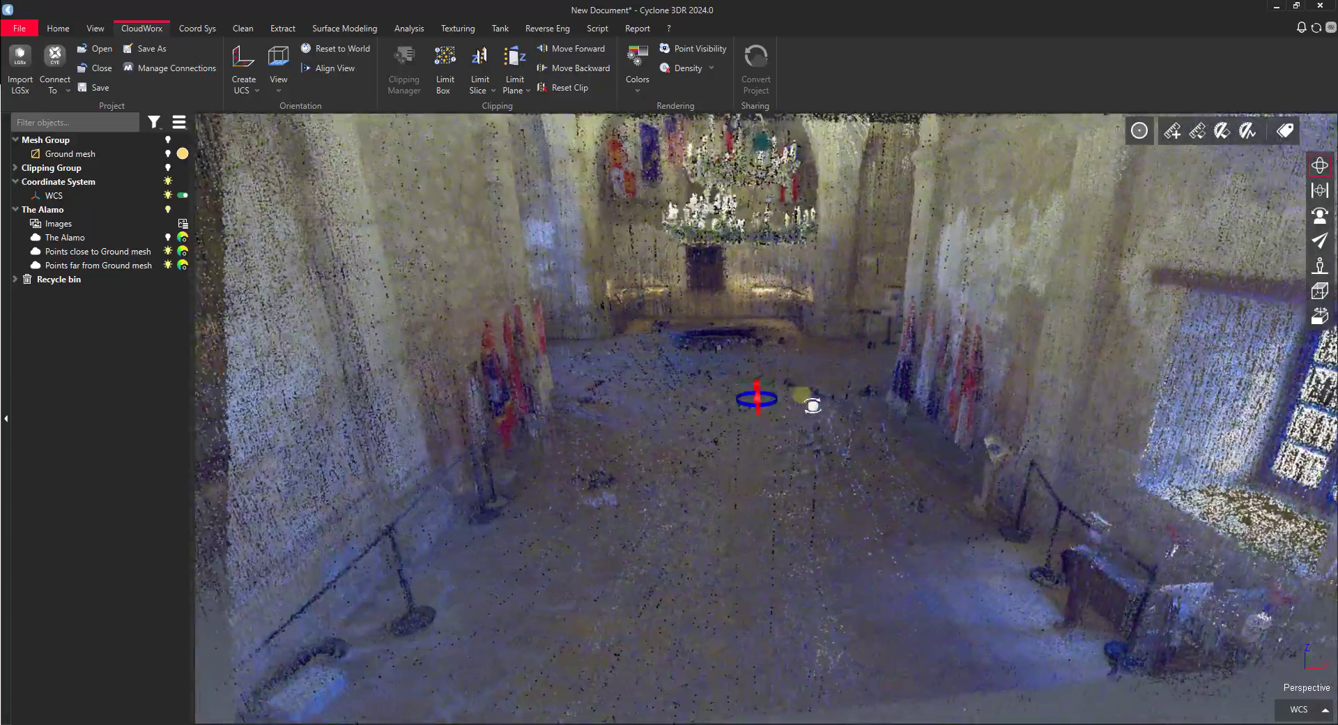
# - Orbit through the church interior past the chandeliers and hallway, then back out to an oblique overview
pyautogui.moveTo(763, 402); pyautogui.dragTo(834, 427)
pyautogui.scroll(3, 700, 398)
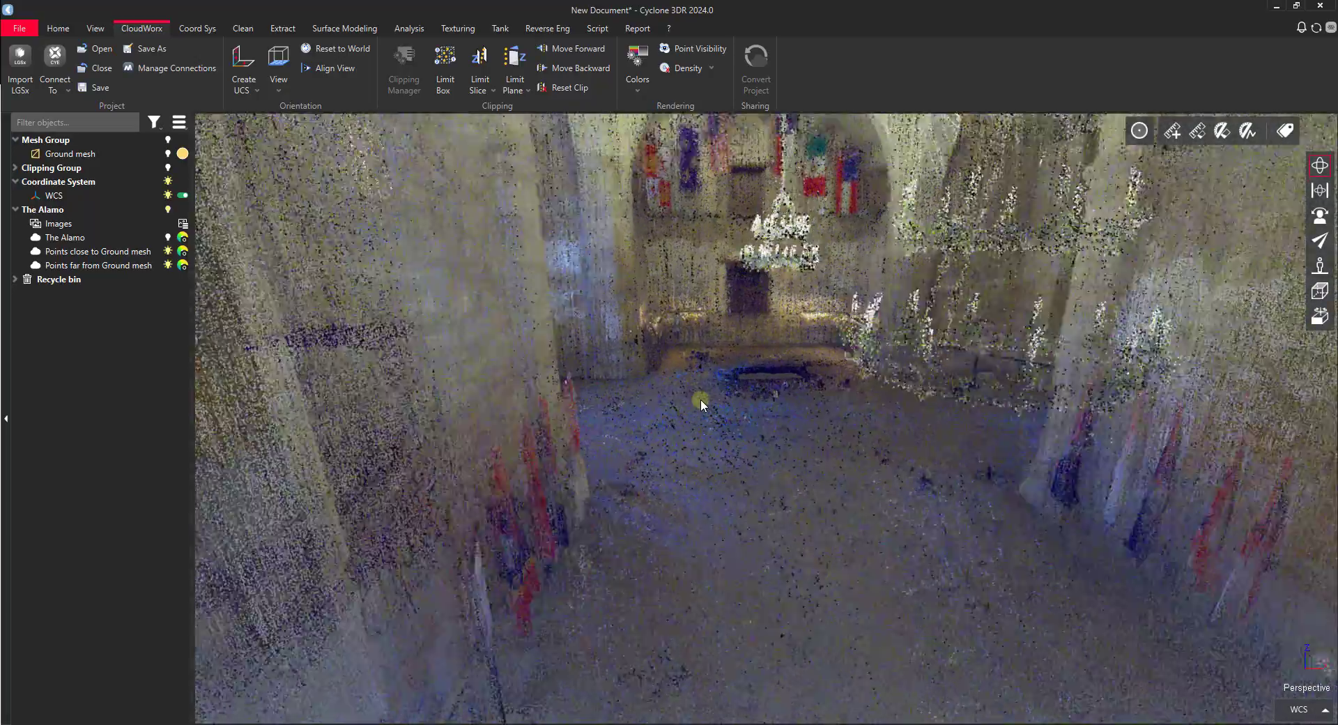
pyautogui.scroll(3, 666, 402)
pyautogui.moveTo(666, 402)
pyautogui.mouseDown()
pyautogui.moveTo(561, 438)
pyautogui.moveTo(582, 419)
pyautogui.mouseUp()
pyautogui.scroll(2, 583, 418)
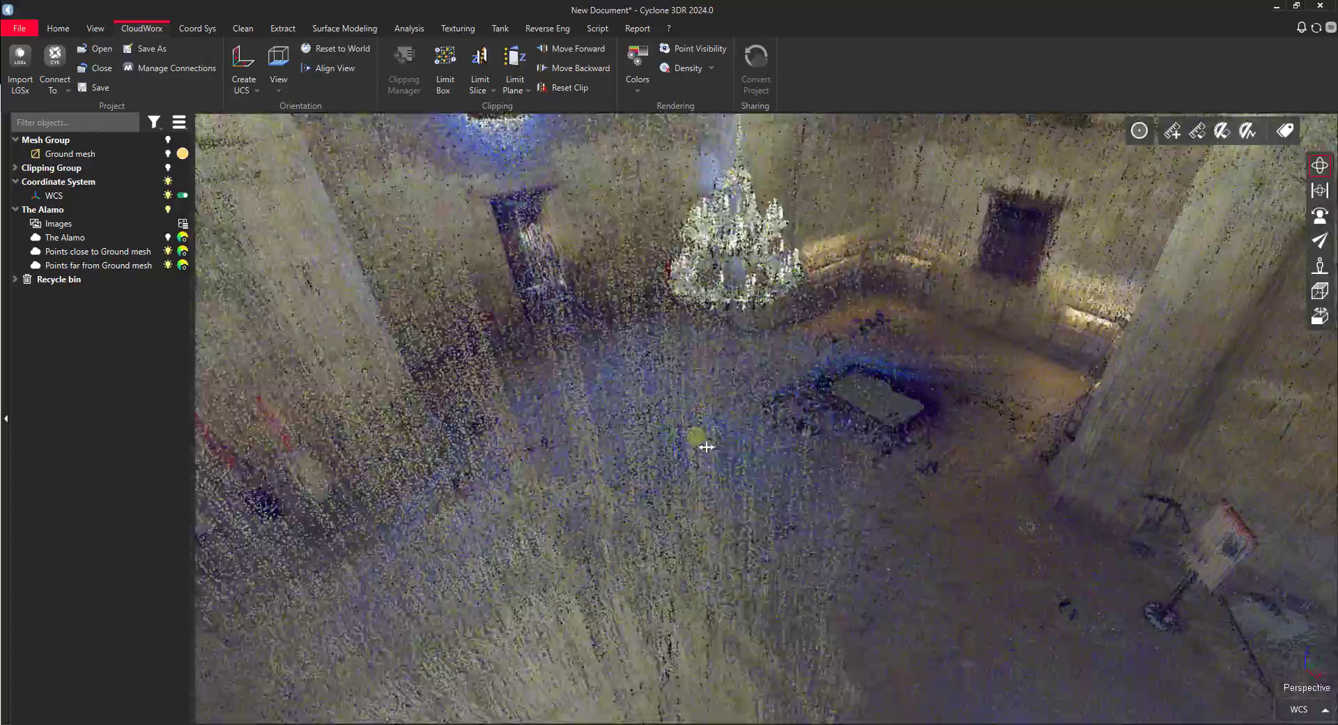
pyautogui.moveTo(696, 438)
pyautogui.mouseDown()
pyautogui.moveTo(669, 437)
pyautogui.moveTo(1105, 463)
pyautogui.moveTo(1263, 451)
pyautogui.moveTo(732, 402)
pyautogui.moveTo(750, 477)
pyautogui.moveTo(696, 455)
pyautogui.moveTo(704, 503)
pyautogui.moveTo(282, 537)
pyautogui.mouseUp()
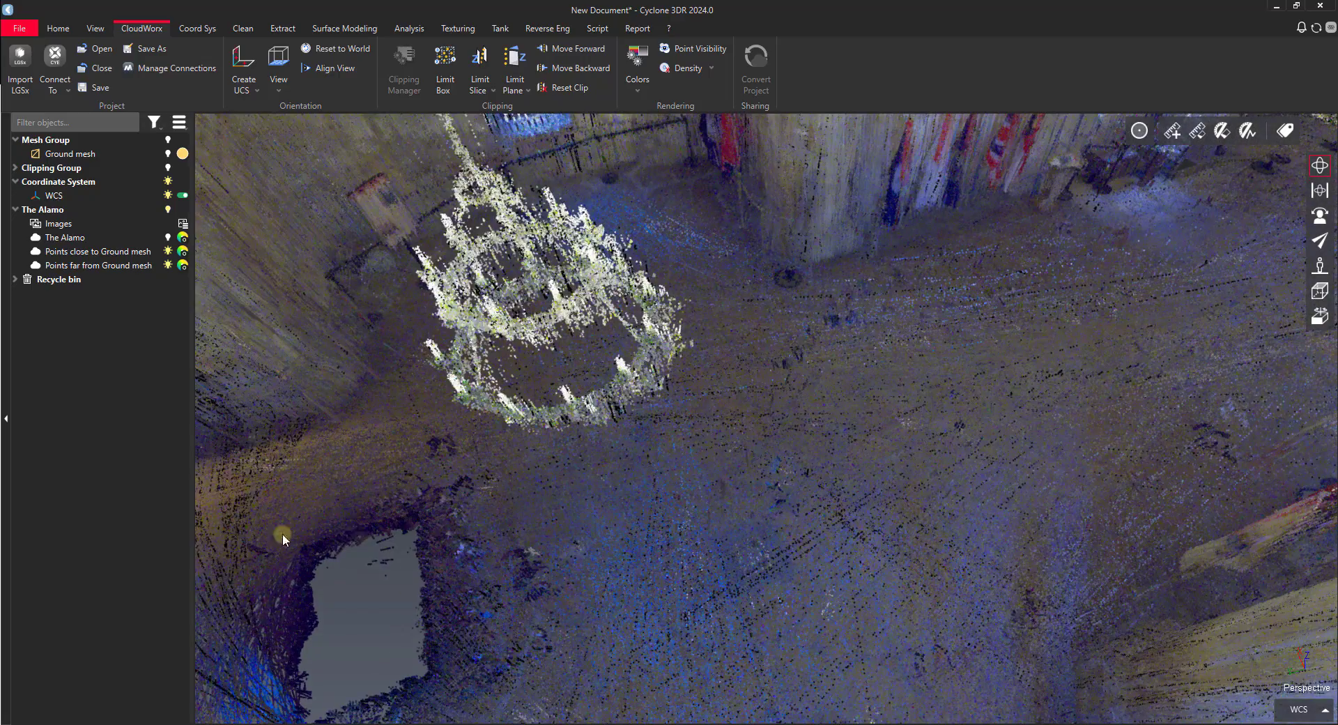
pyautogui.moveTo(901, 438)
pyautogui.mouseDown()
pyautogui.moveTo(812, 507)
pyautogui.moveTo(316, 611)
pyautogui.mouseUp()
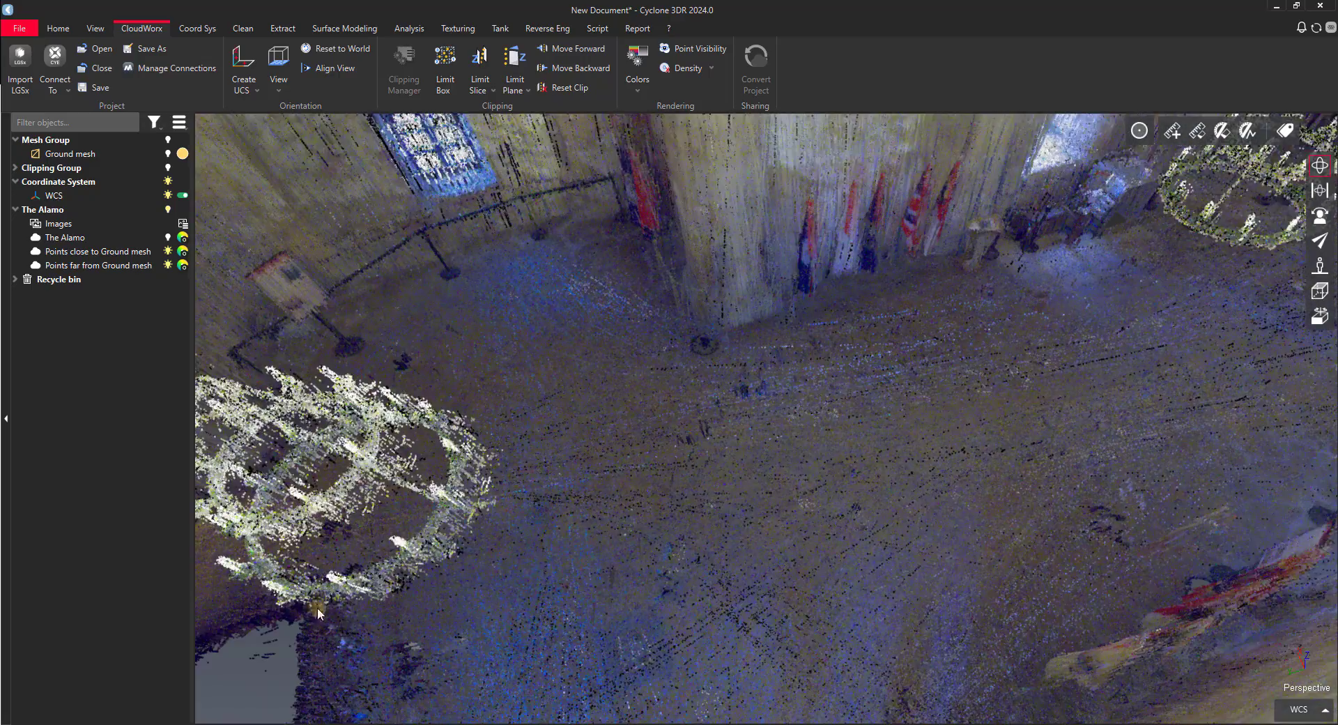
pyautogui.moveTo(795, 480)
pyautogui.mouseDown()
pyautogui.moveTo(532, 507)
pyautogui.moveTo(637, 486)
pyautogui.moveTo(747, 441)
pyautogui.moveTo(811, 450)
pyautogui.moveTo(662, 418)
pyautogui.moveTo(709, 339)
pyautogui.mouseUp()
pyautogui.scroll(-3, 725, 391)
pyautogui.scroll(-2, 767, 419)
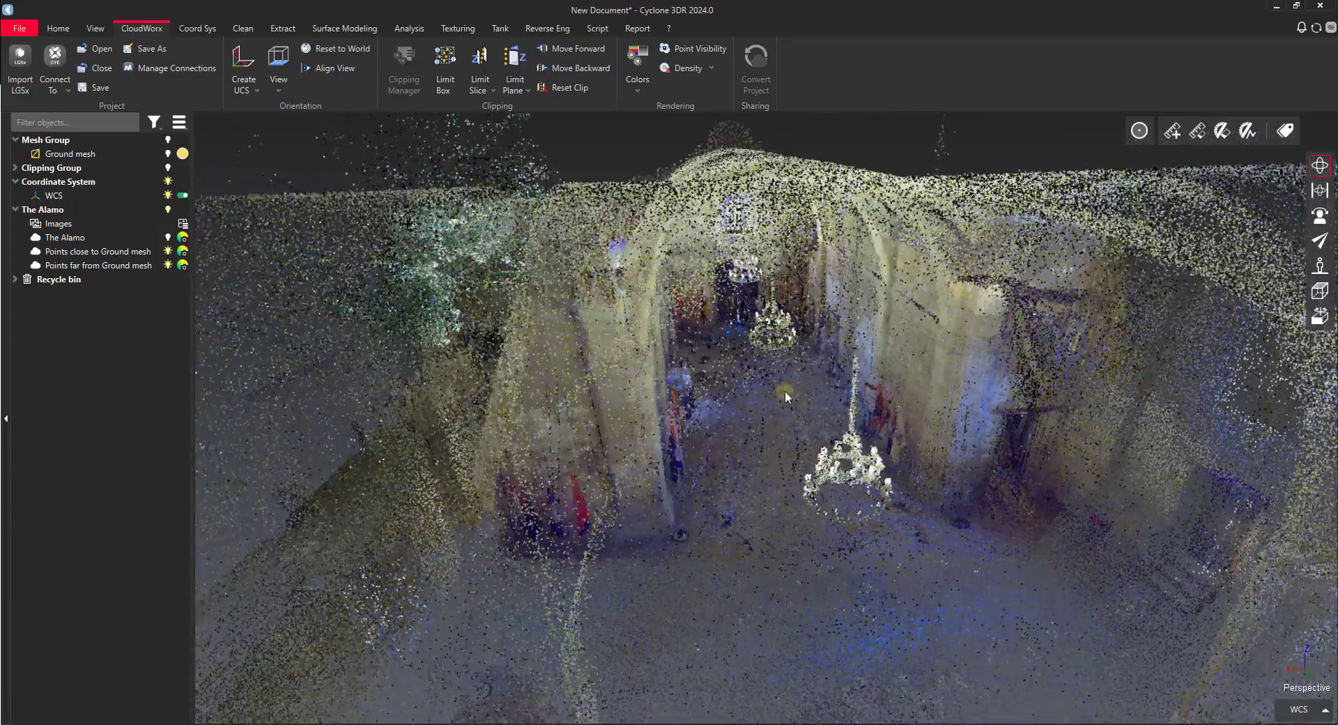
pyautogui.scroll(-2, 785, 389)
pyautogui.scroll(-3, 843, 356)
pyautogui.scroll(-3, 868, 335)
pyautogui.scroll(-1, 867, 334)
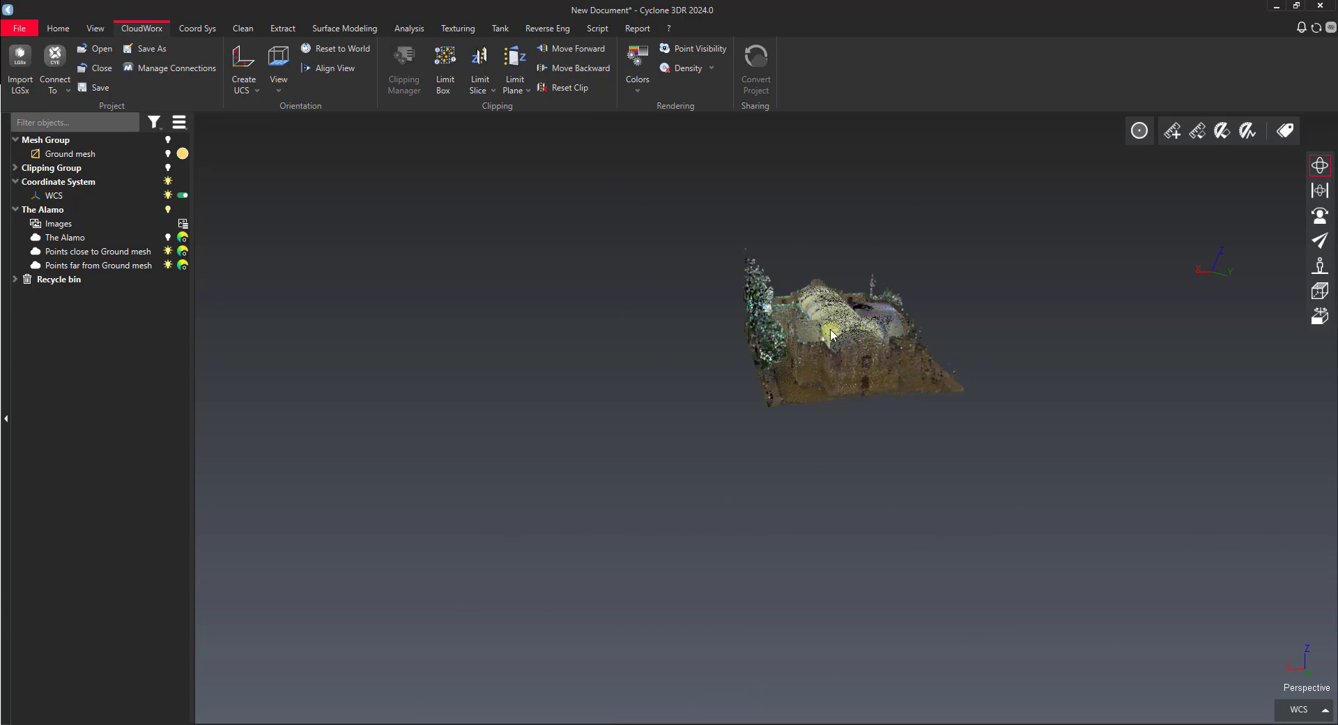
pyautogui.moveTo(683, 351)
pyautogui.mouseDown()
pyautogui.moveTo(523, 369)
pyautogui.moveTo(719, 362)
pyautogui.moveTo(478, 387)
pyautogui.moveTo(792, 435)
pyautogui.moveTo(625, 424)
pyautogui.mouseUp()
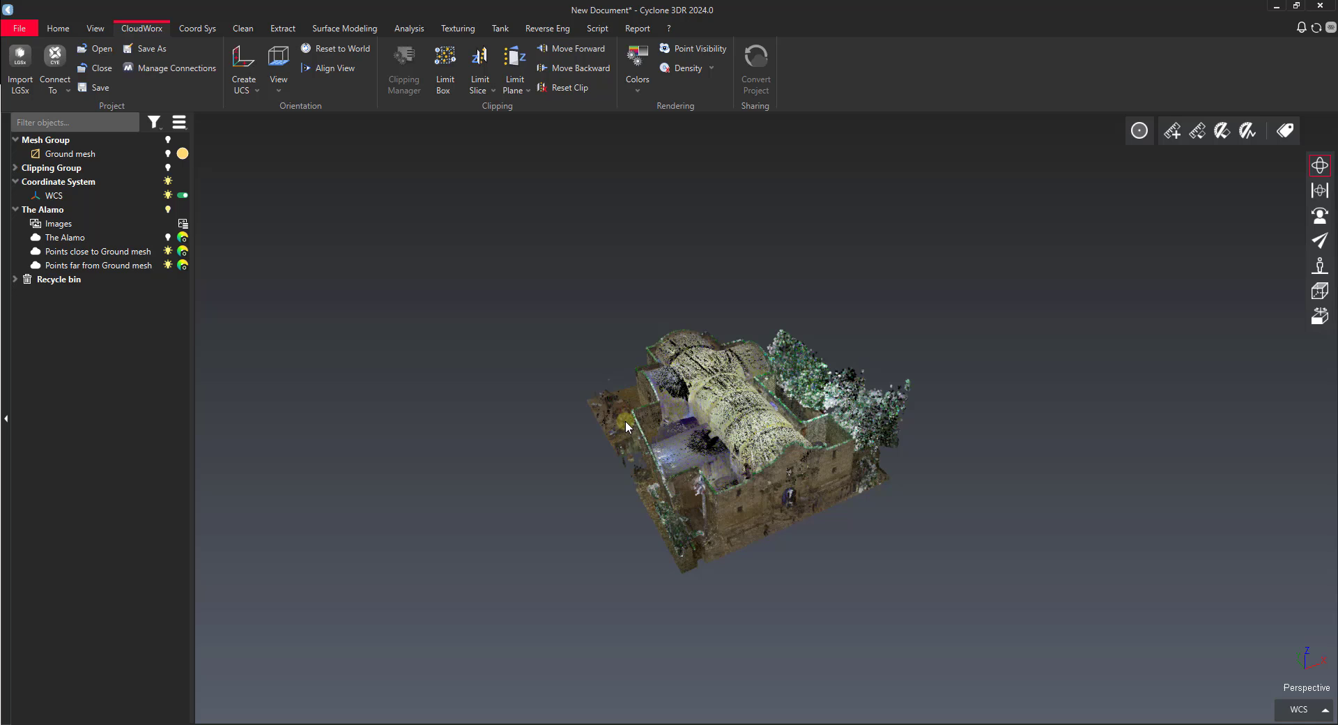
# - Close the current document, discarding the unsaved changes
pyautogui.click(19, 28)
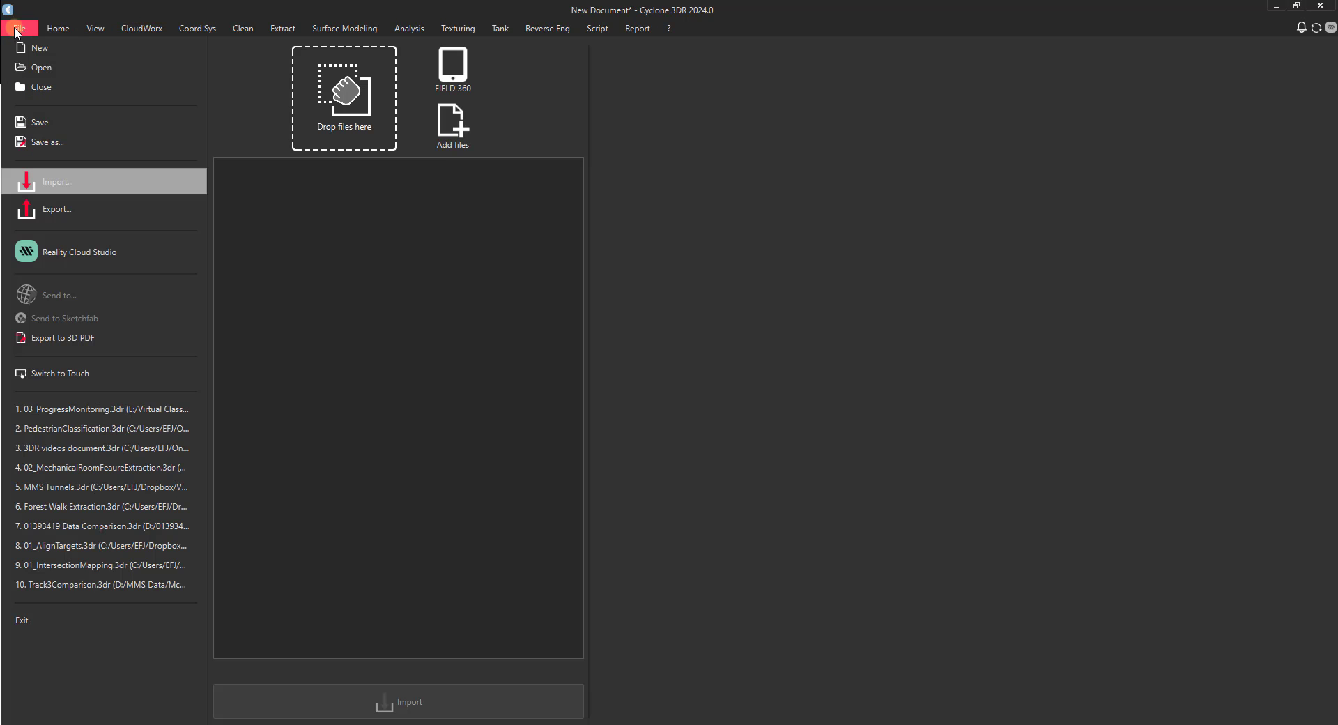
pyautogui.click(37, 52)
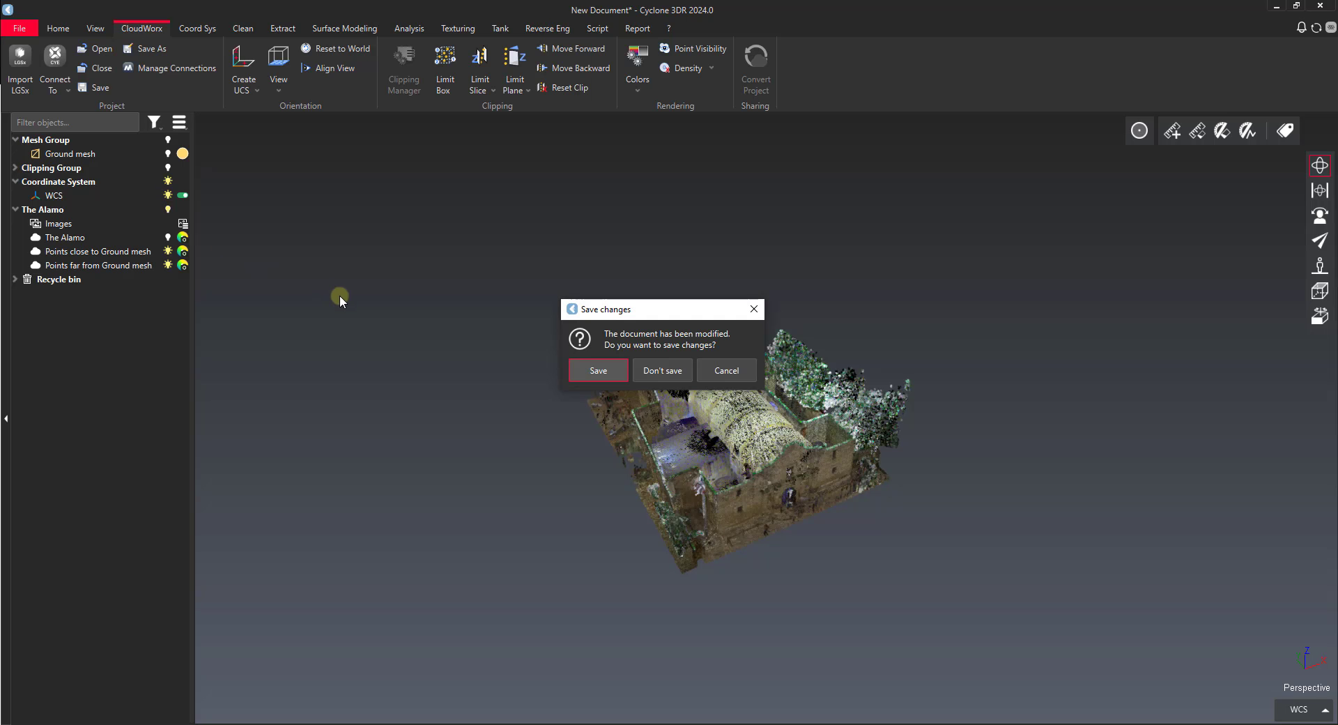
pyautogui.click(673, 372)
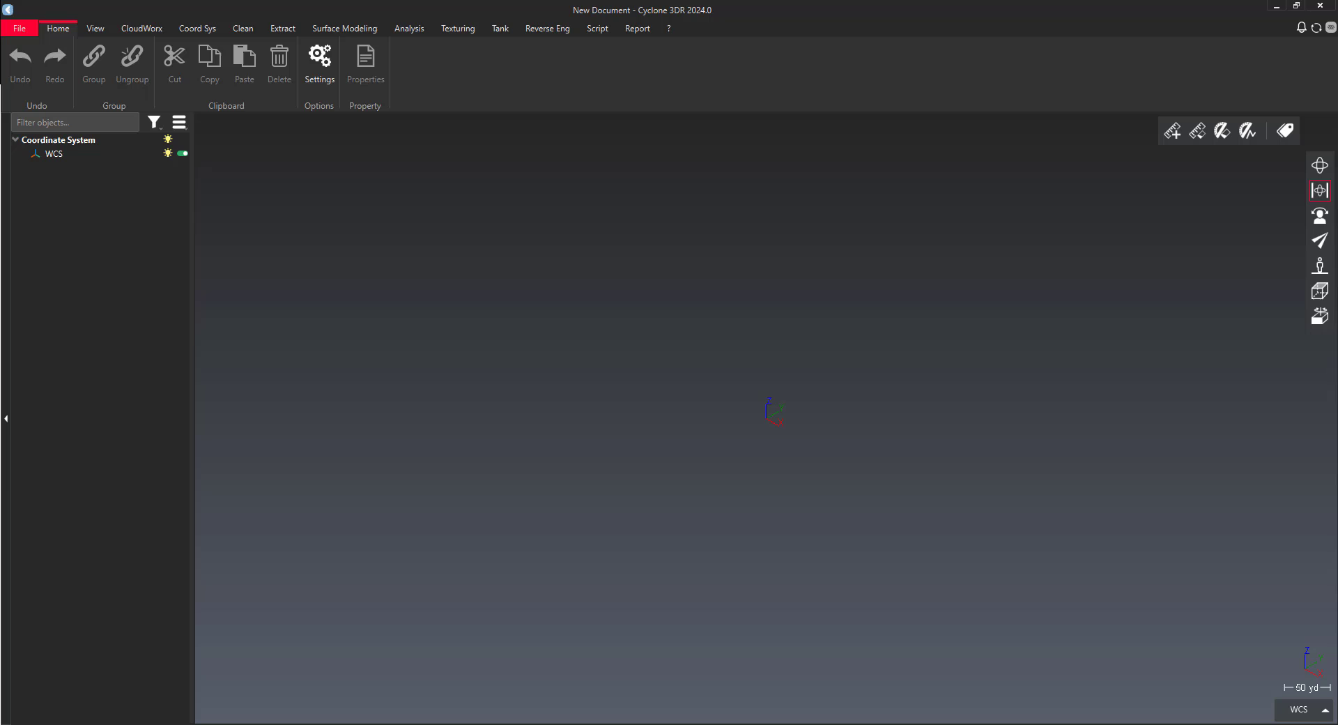
# - Import The Alamo.lgsx into a new document using the Convert LGSx option
pyautogui.moveTo(4, 516); pyautogui.dragTo(623, 361)
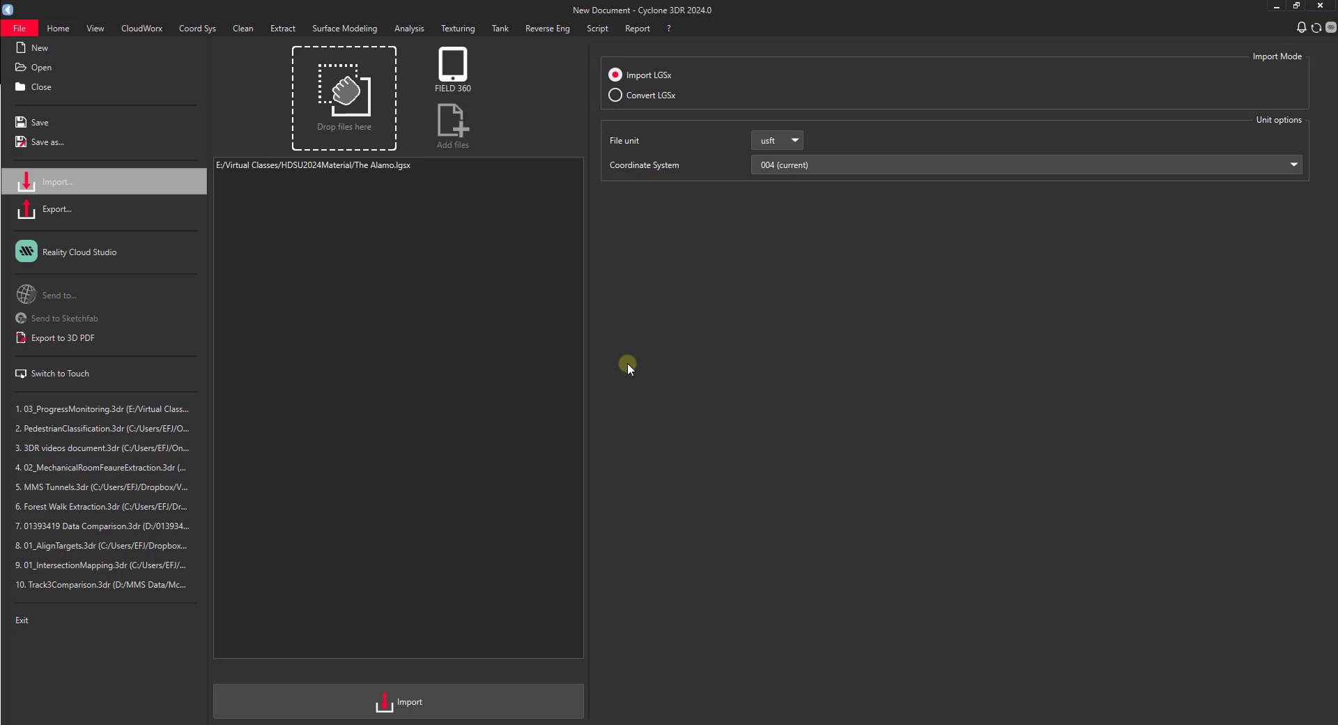
pyautogui.click(614, 95)
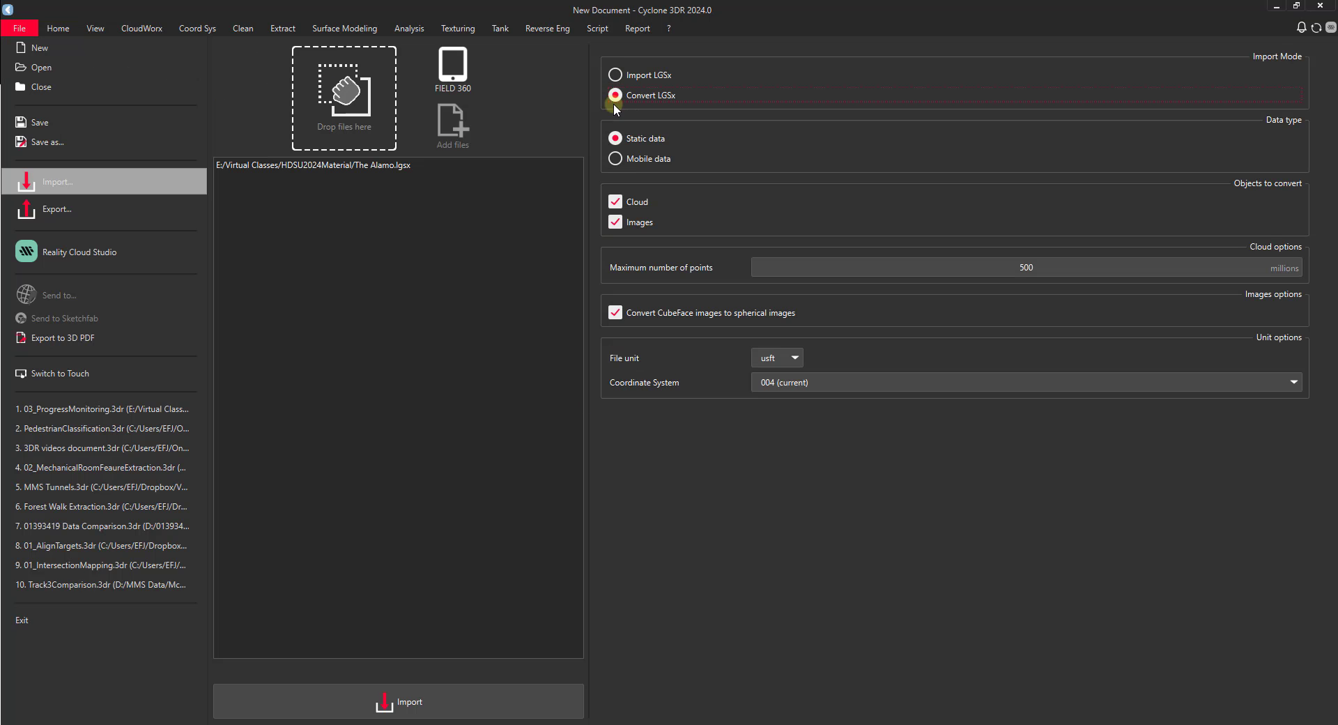
pyautogui.click(450, 704)
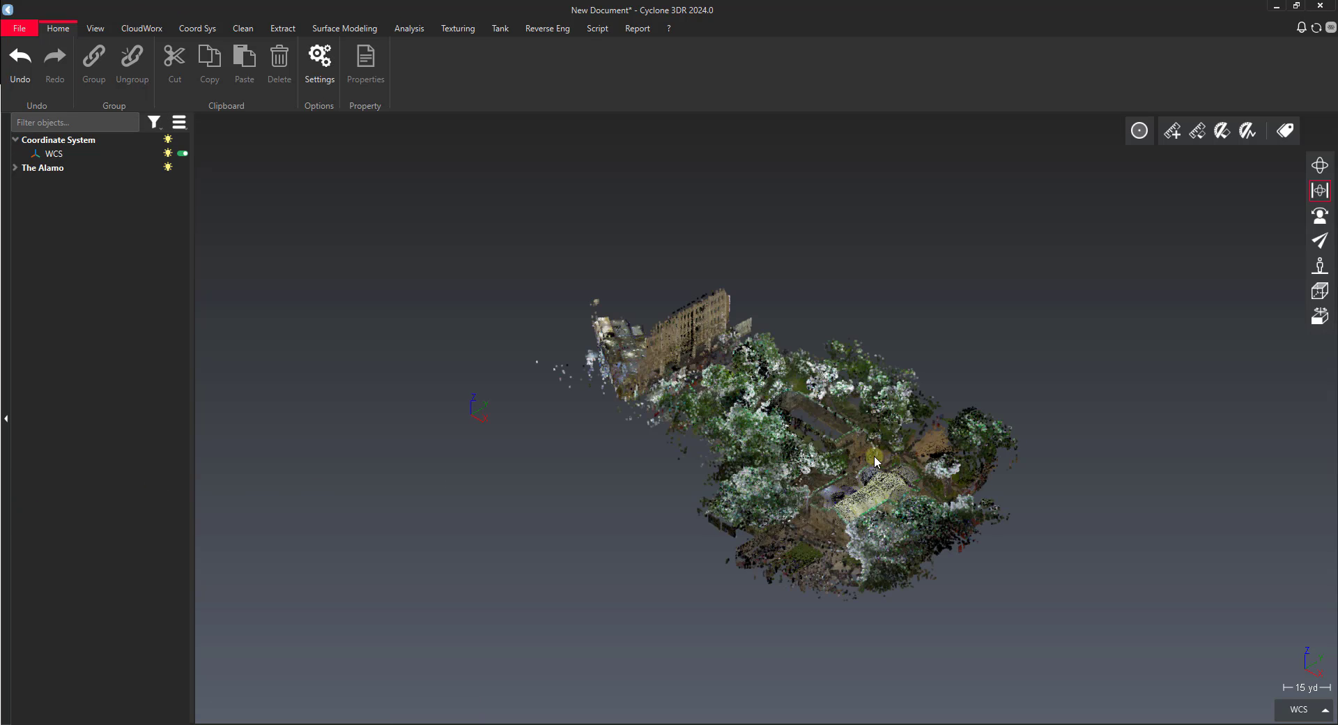
pyautogui.scroll(3, 842, 384)
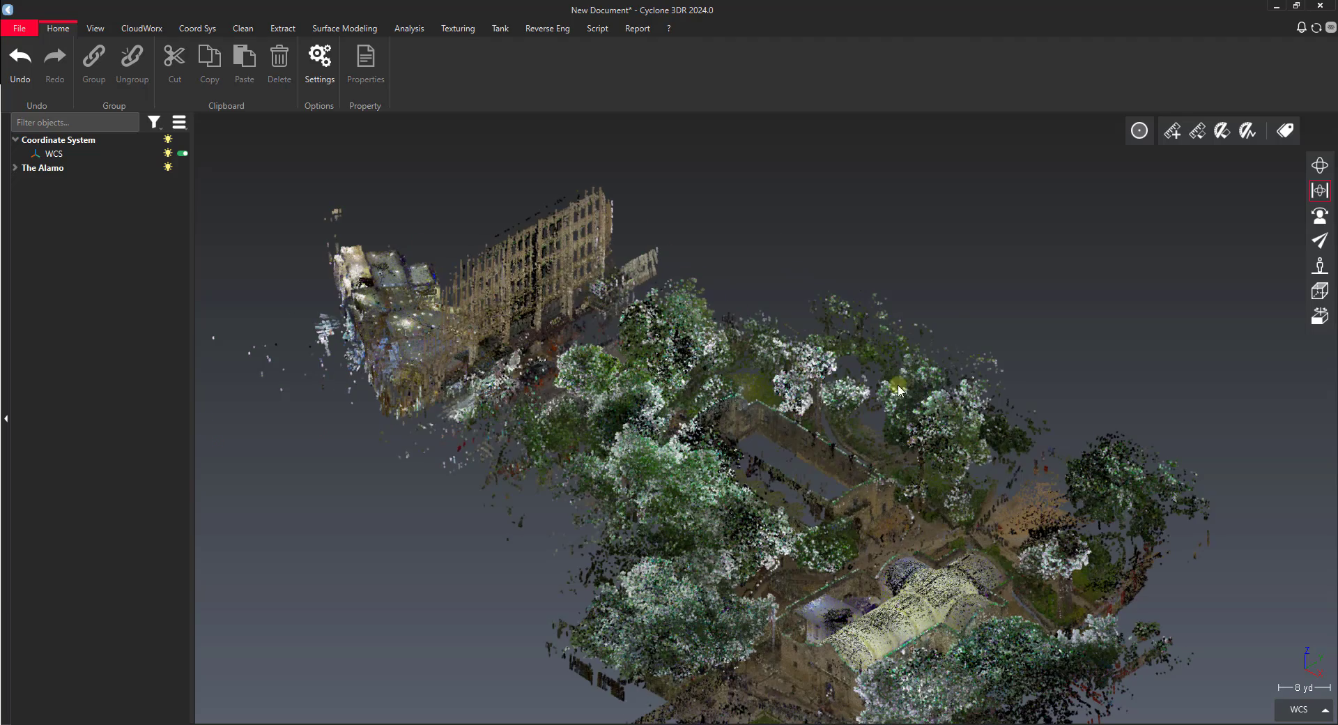
pyautogui.scroll(2, 753, 261)
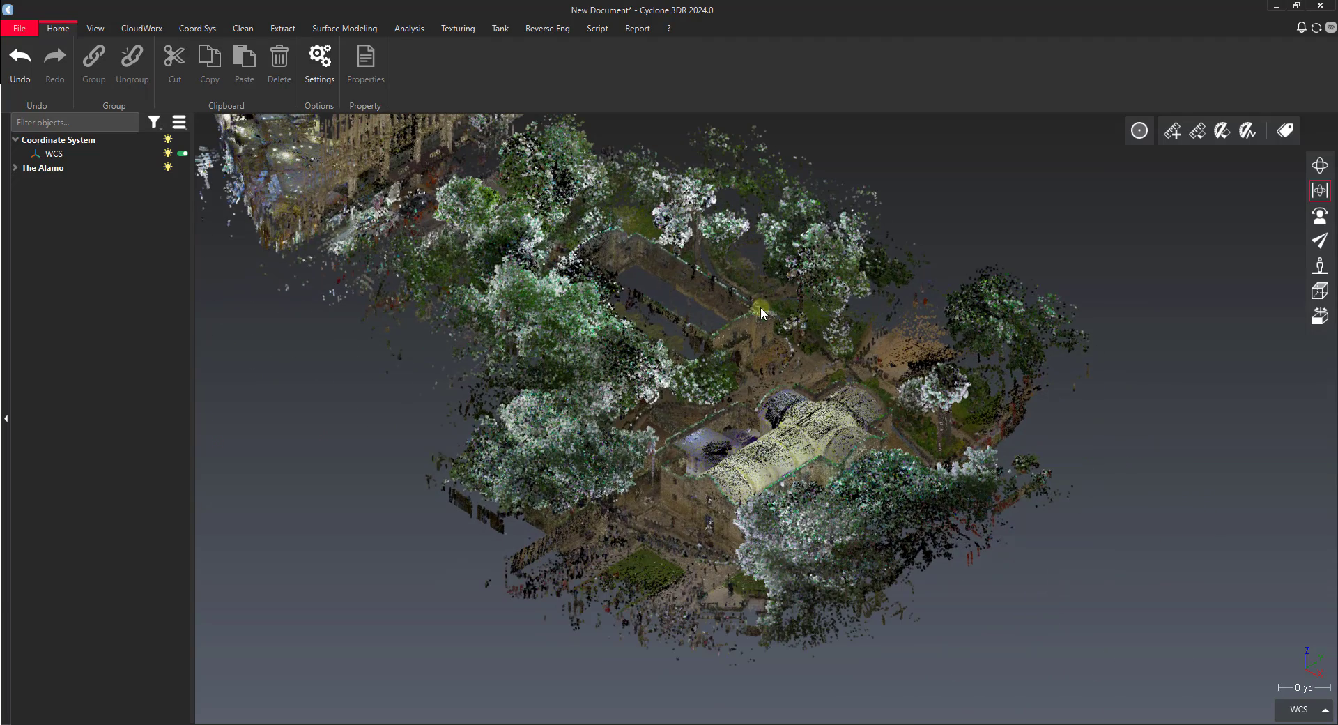
# - Select the entire Alamo point cloud and switch to the Clean tools
pyautogui.moveTo(761, 311); pyautogui.dragTo(616, 305)
pyautogui.click(614, 298)
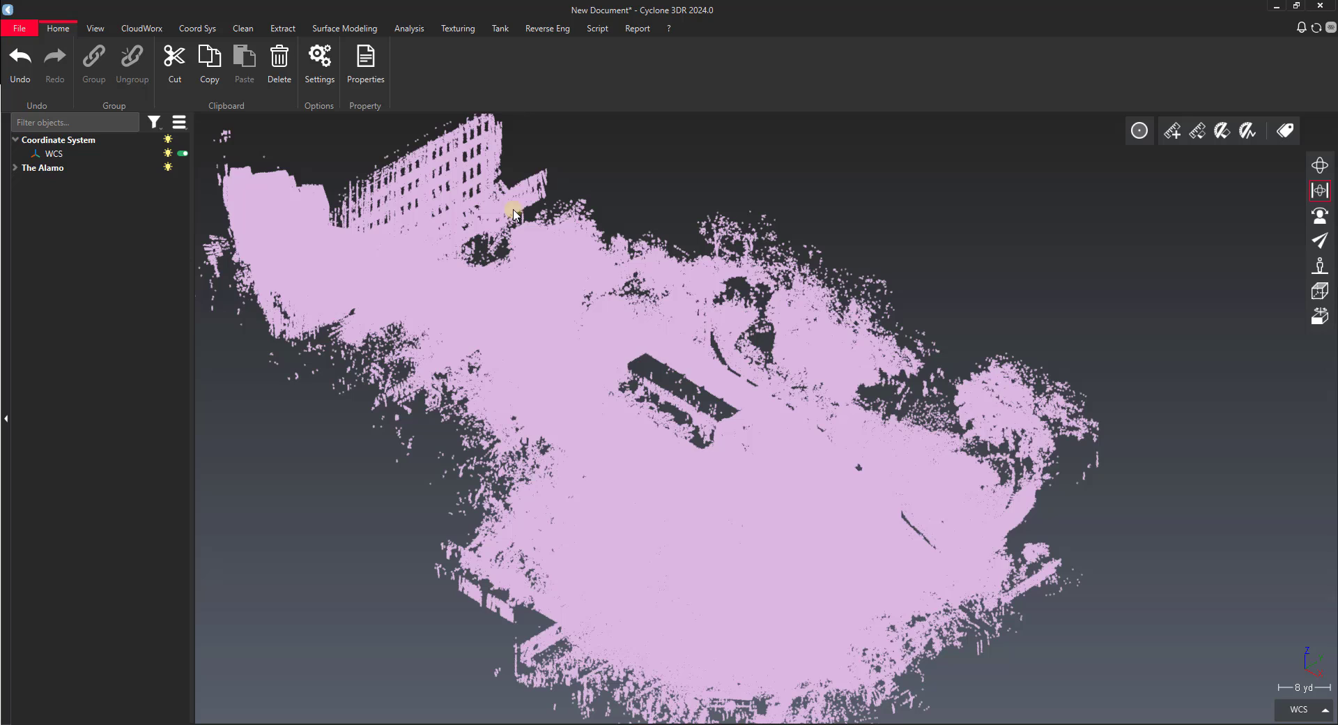
pyautogui.click(240, 28)
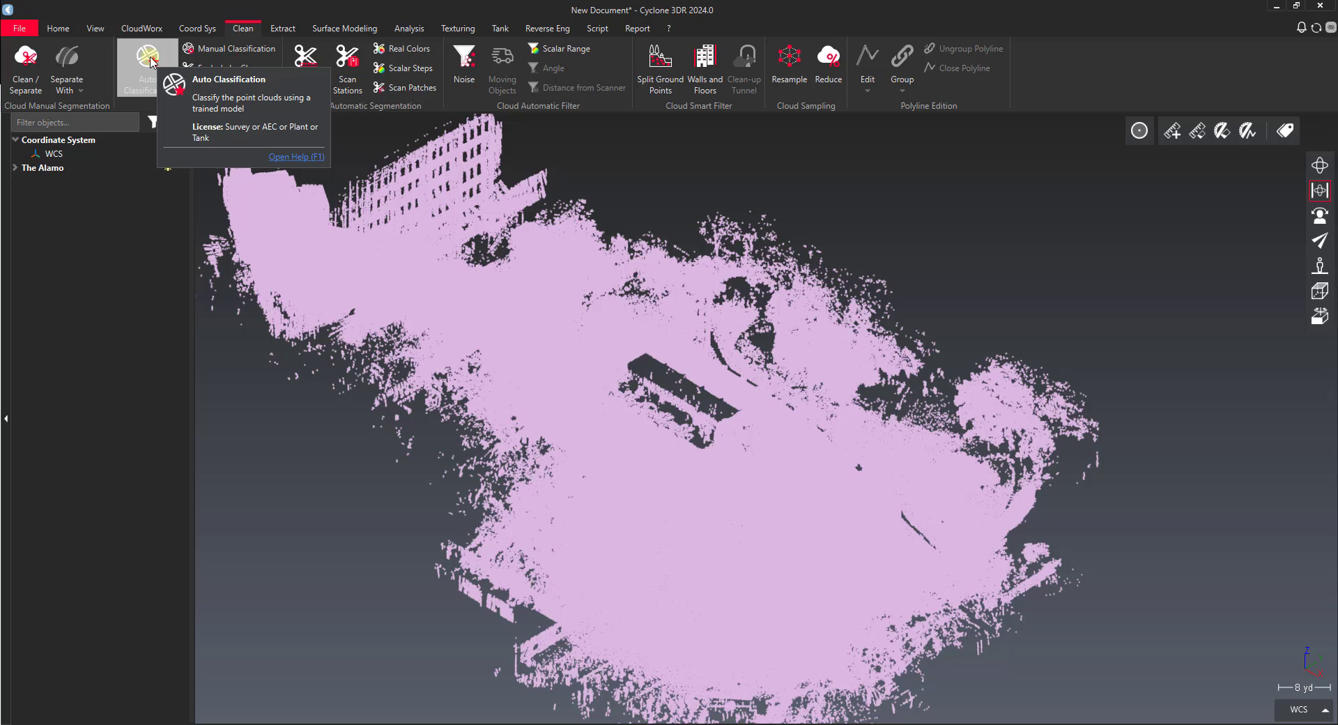
# - Run Auto Classification on the cloud with the BLK Mobile Filter People 1.0 model
pyautogui.click(150, 63)
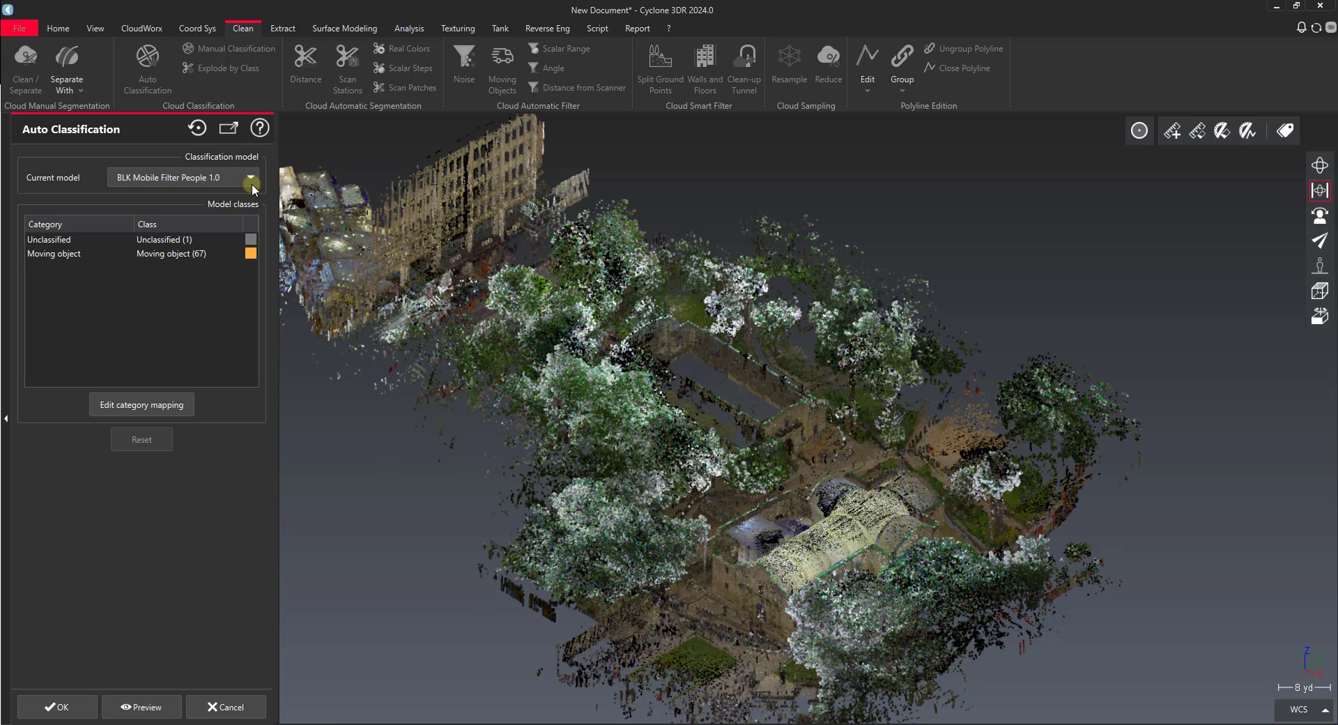
pyautogui.click(252, 183)
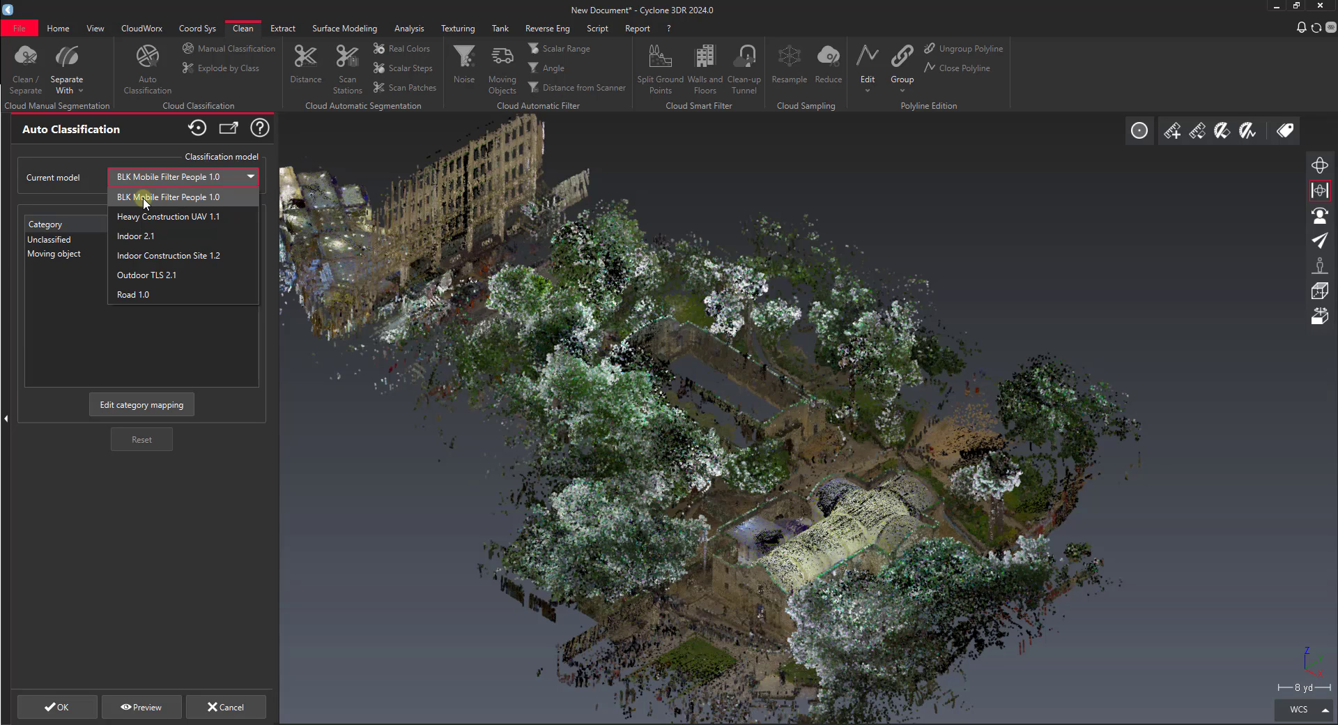
pyautogui.click(193, 196)
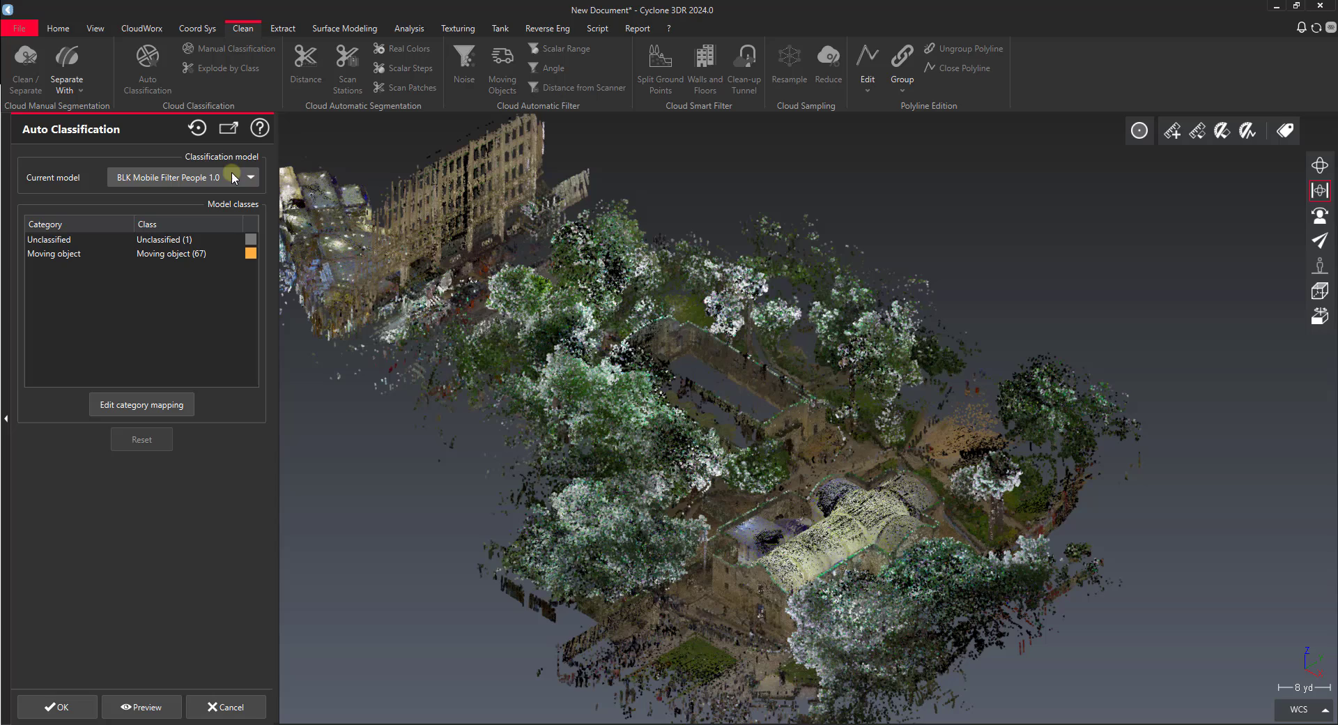
pyautogui.click(122, 706)
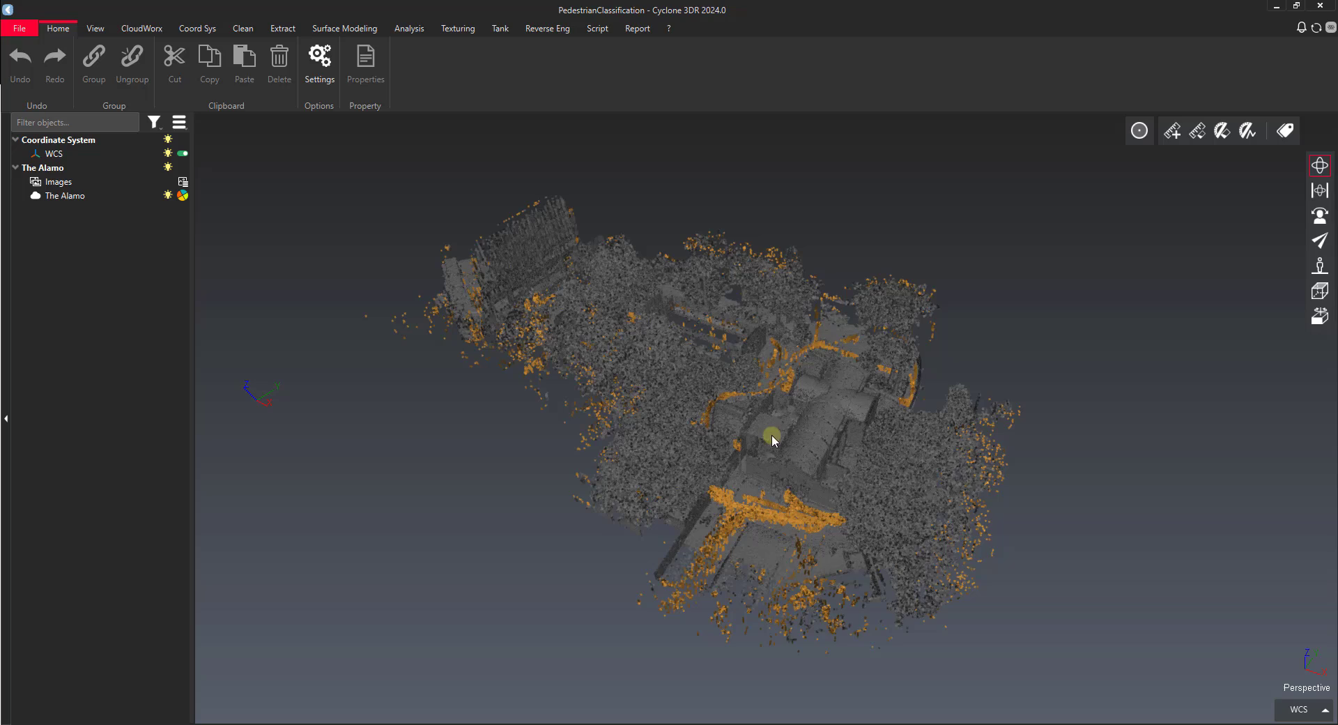
pyautogui.moveTo(776, 439)
pyautogui.mouseDown()
pyautogui.moveTo(767, 405)
pyautogui.moveTo(788, 447)
pyautogui.mouseUp()
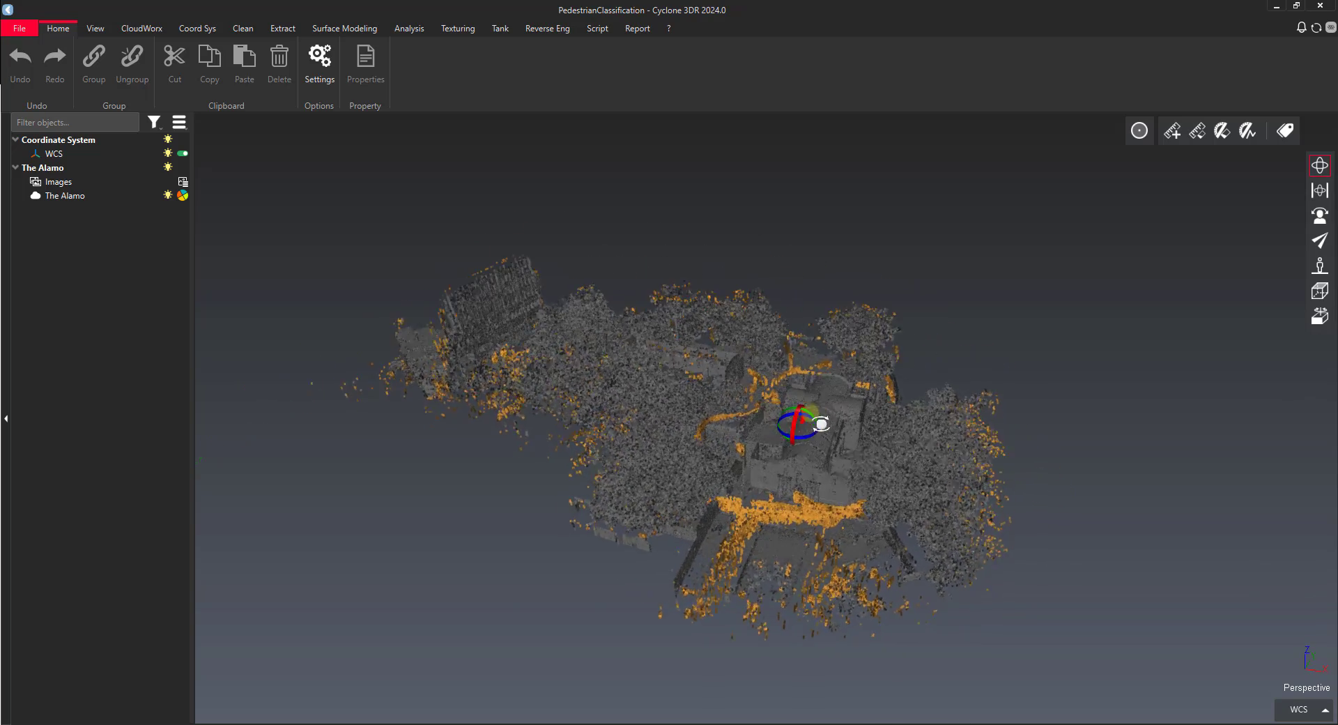
pyautogui.scroll(2, 791, 463)
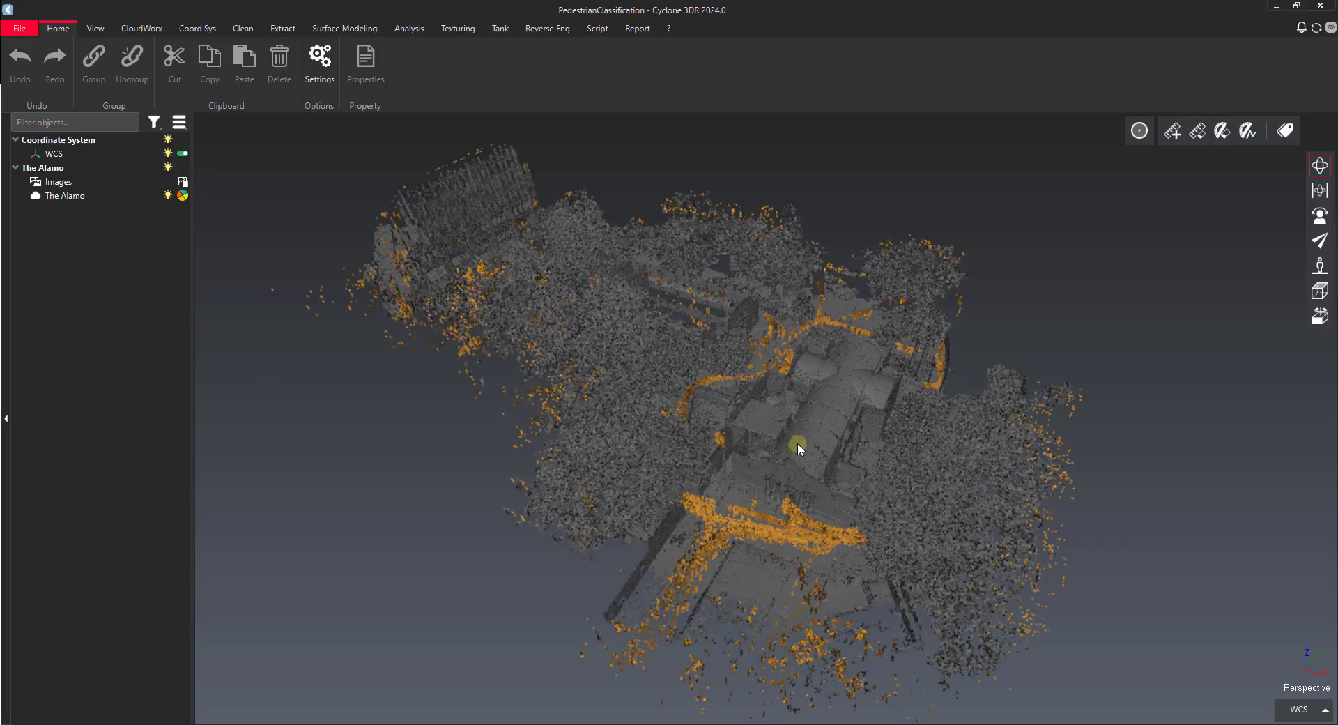
pyautogui.scroll(1, 794, 470)
pyautogui.scroll(3, 792, 507)
pyautogui.scroll(2, 796, 522)
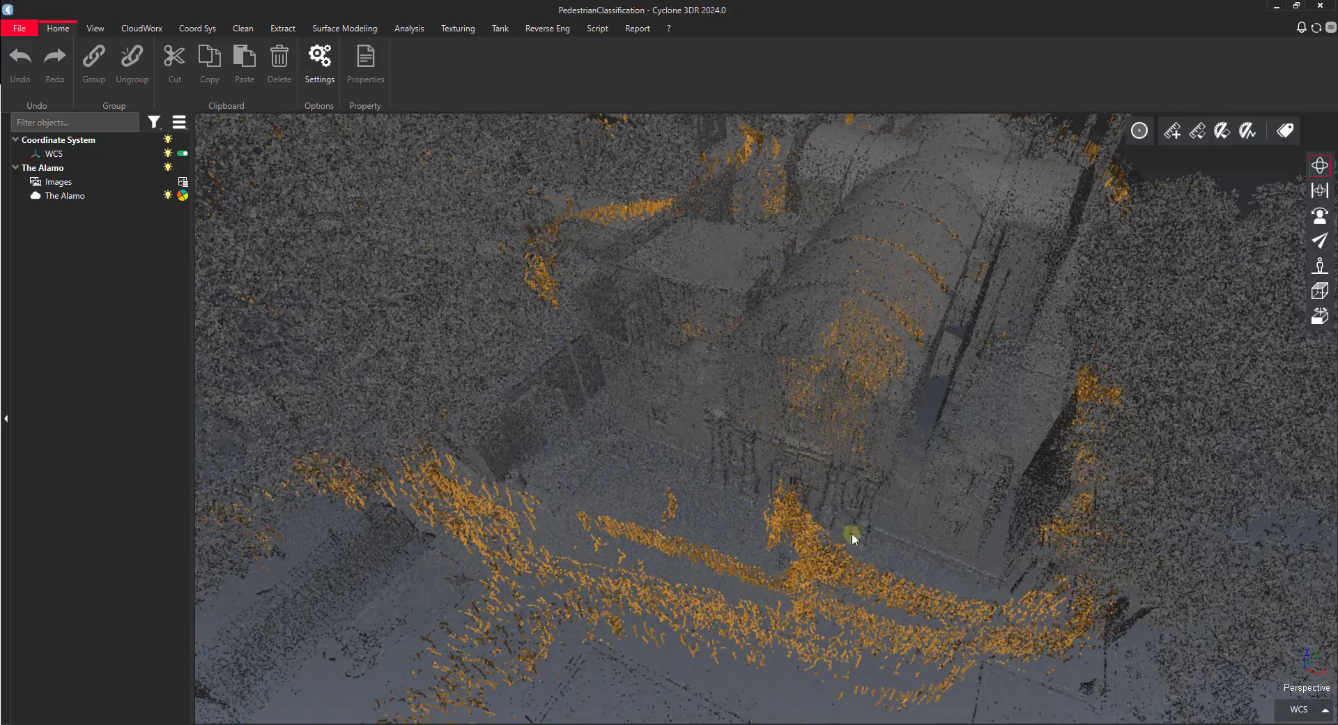
pyautogui.moveTo(851, 538); pyautogui.dragTo(909, 521)
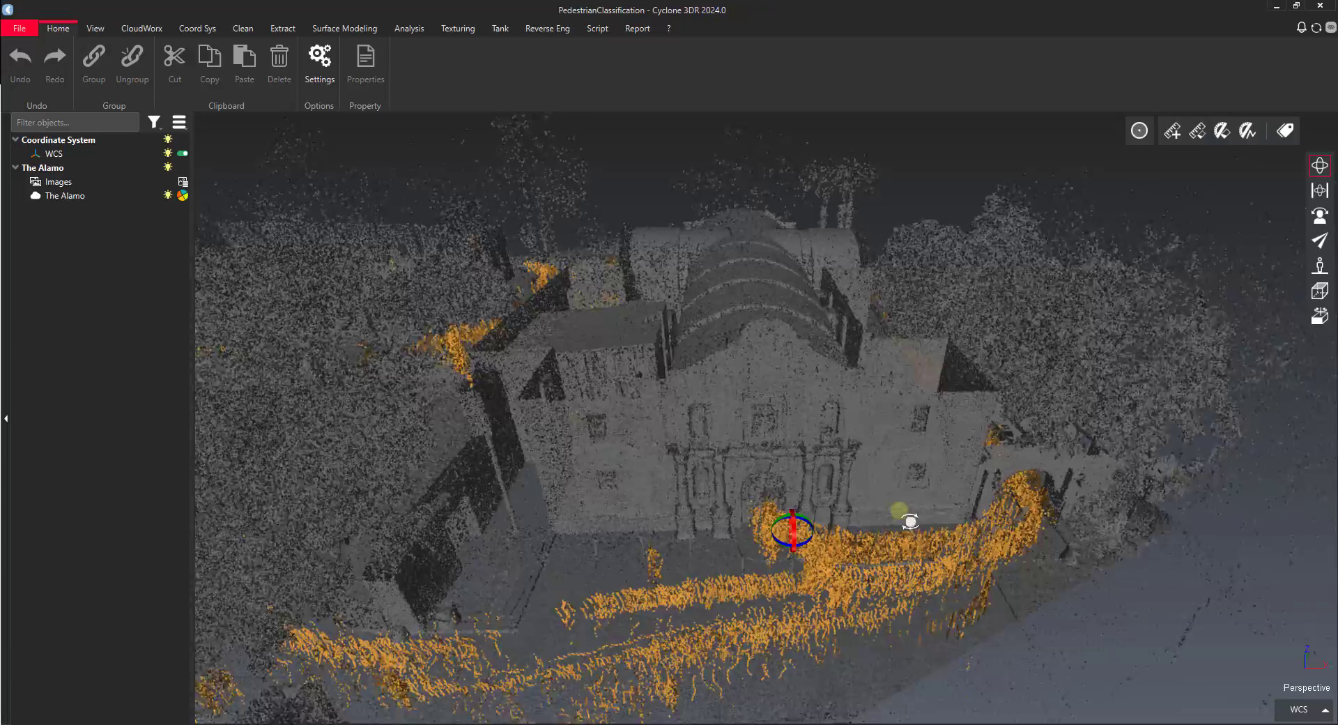
pyautogui.scroll(2, 783, 532)
pyautogui.scroll(2, 778, 490)
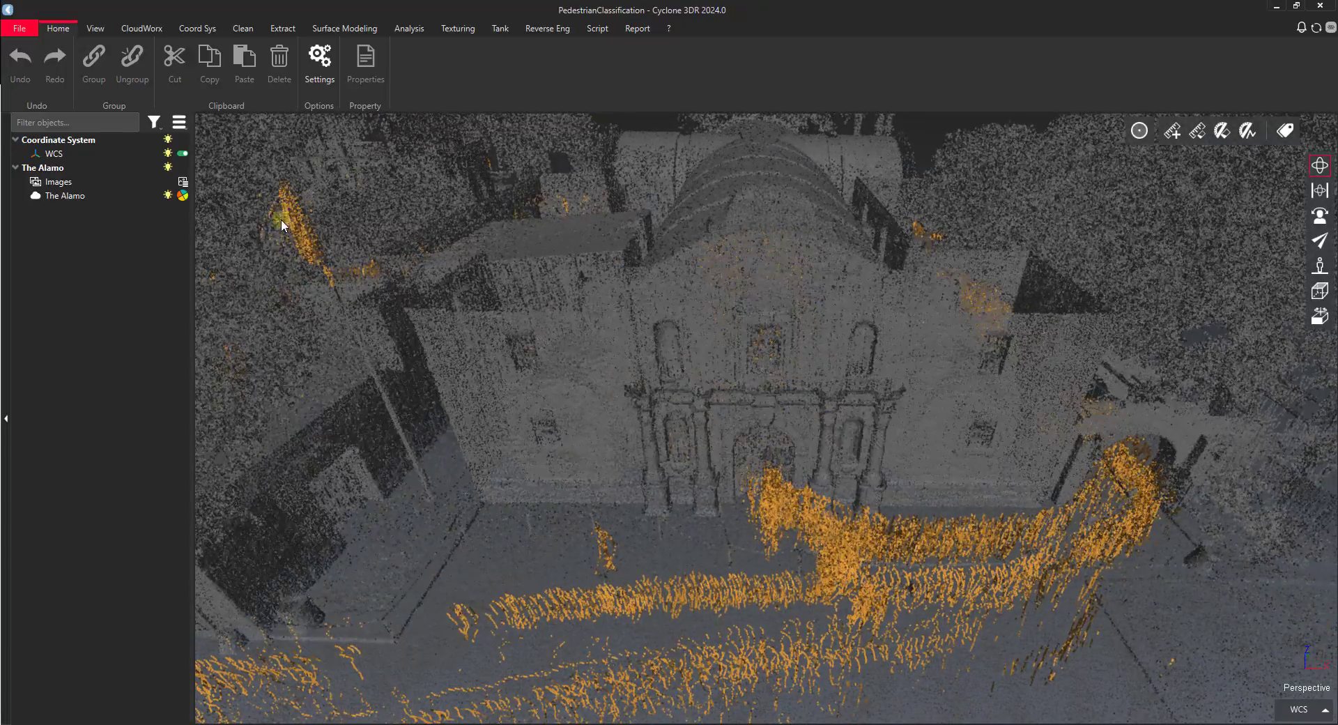
pyautogui.moveTo(284, 224)
pyautogui.mouseDown()
pyautogui.moveTo(389, 163)
pyautogui.moveTo(353, 174)
pyautogui.mouseUp()
pyautogui.moveTo(296, 216); pyautogui.dragTo(353, 335)
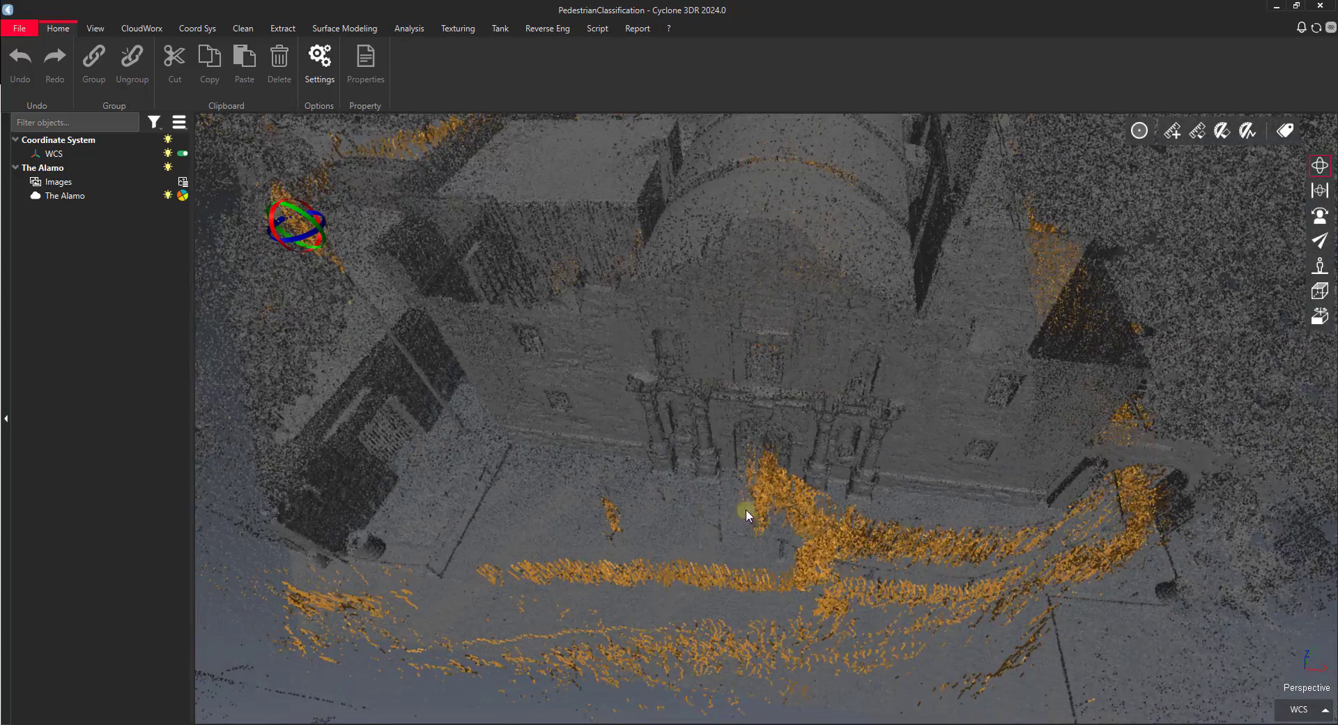
pyautogui.moveTo(750, 507); pyautogui.dragTo(687, 447)
pyautogui.scroll(3, 680, 475)
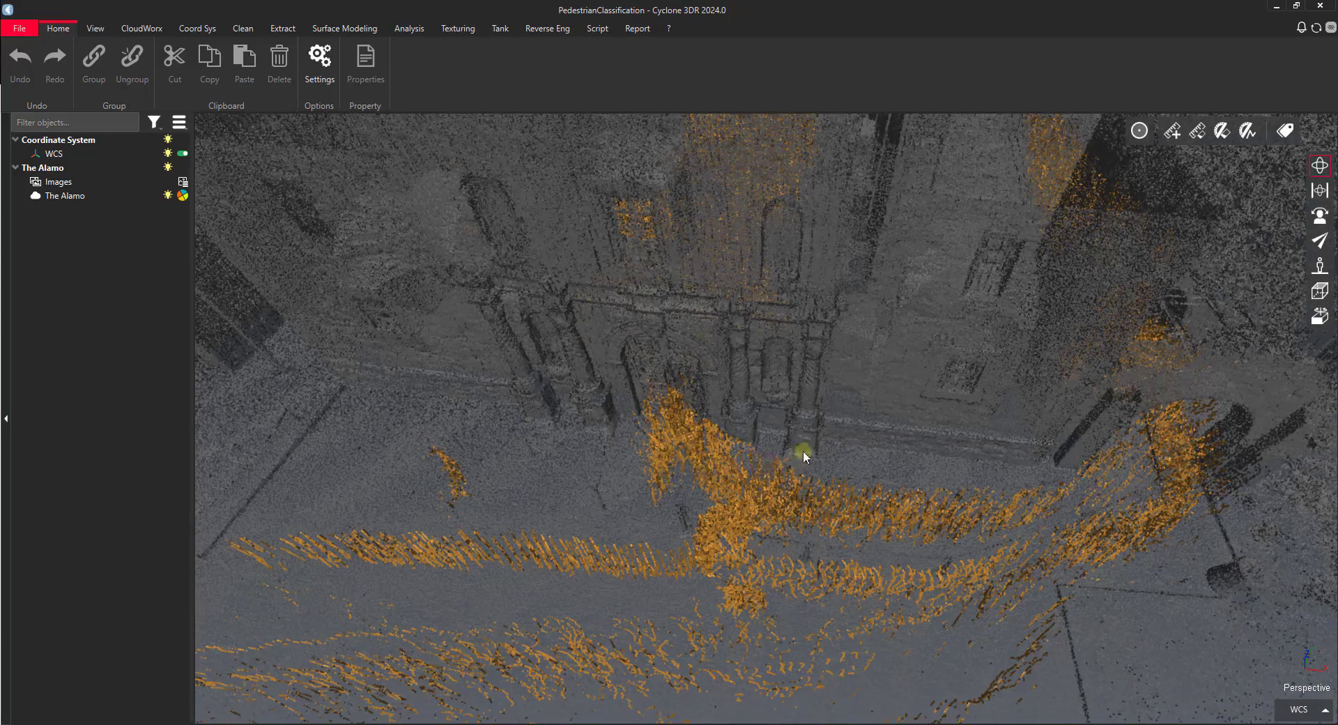
pyautogui.moveTo(800, 453)
pyautogui.mouseDown()
pyautogui.moveTo(867, 463)
pyautogui.moveTo(889, 442)
pyautogui.moveTo(789, 456)
pyautogui.mouseUp()
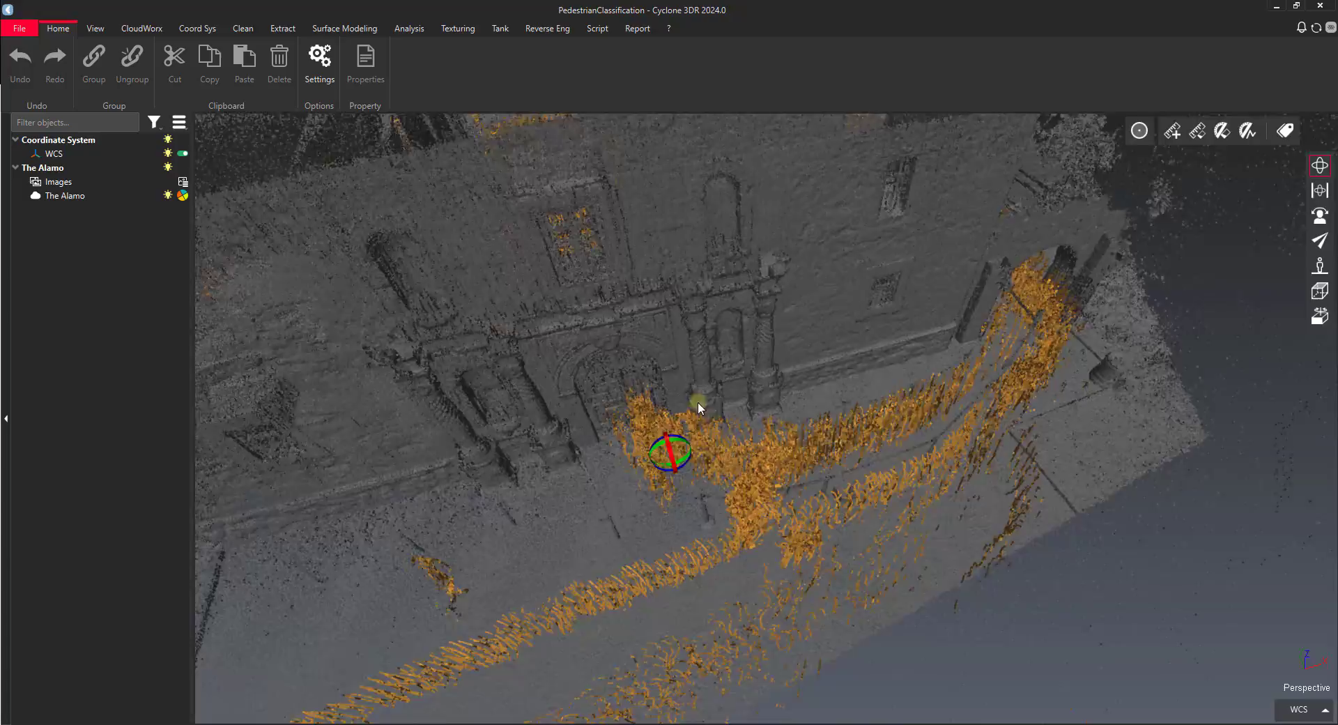
pyautogui.moveTo(696, 403); pyautogui.dragTo(842, 511)
pyautogui.scroll(3, 717, 313)
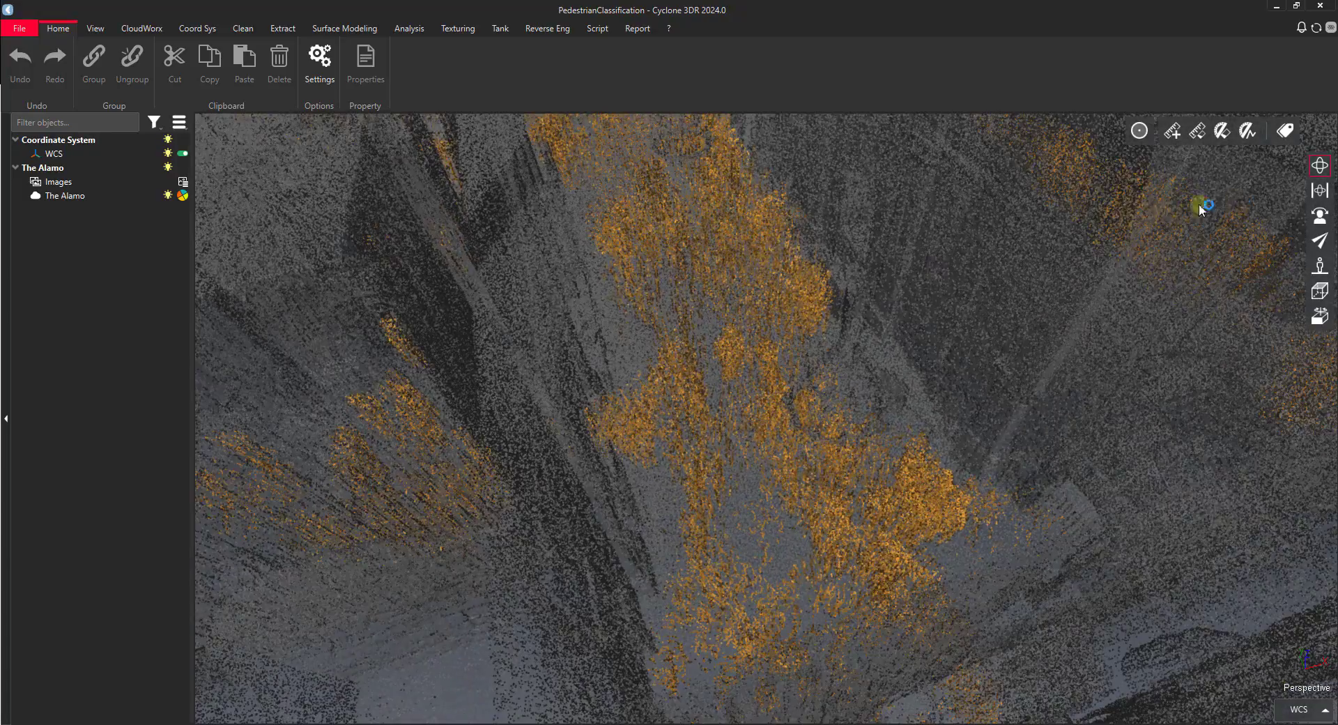
pyautogui.scroll(3, 728, 262)
pyautogui.moveTo(728, 261); pyautogui.dragTo(756, 316)
pyautogui.moveTo(722, 218)
pyautogui.mouseDown()
pyautogui.moveTo(711, 209)
pyautogui.moveTo(699, 262)
pyautogui.moveTo(738, 289)
pyautogui.moveTo(712, 304)
pyautogui.mouseUp()
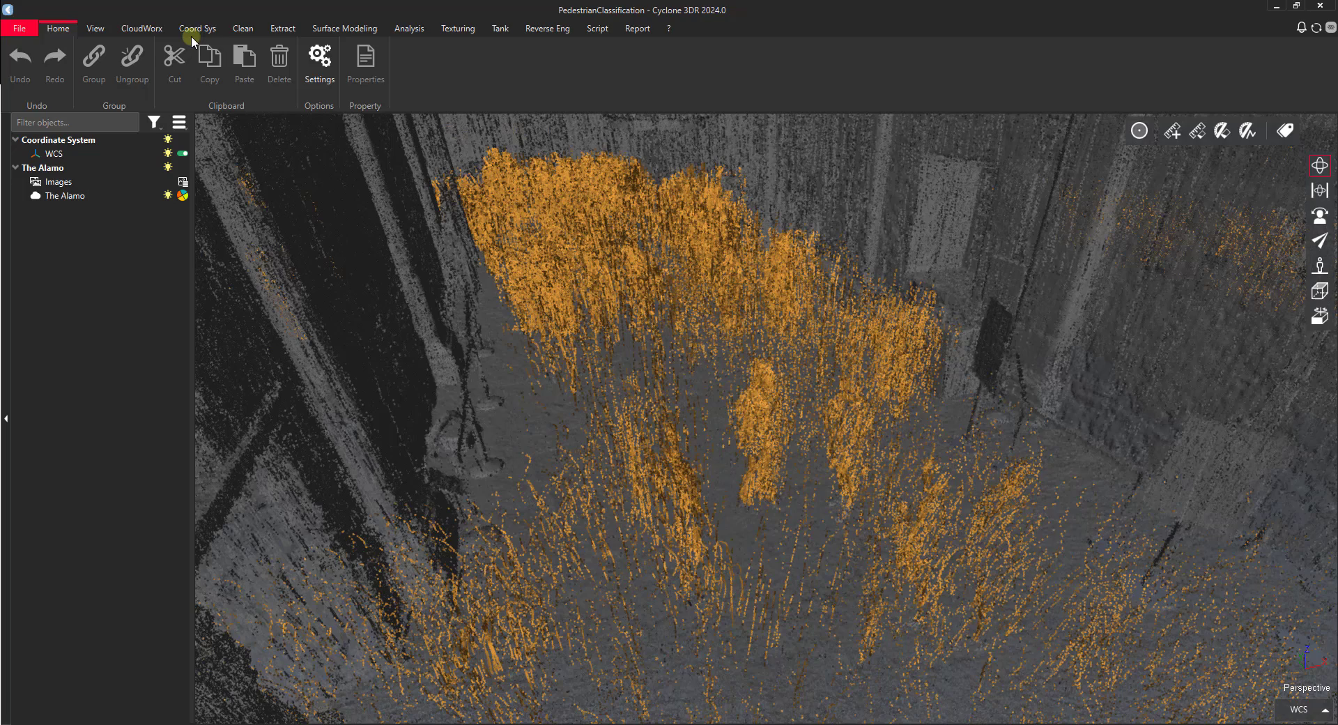
# - Explode The Alamo by class into The Alamo_Unclassified and The Alamo_Moving_object clouds
pyautogui.click(466, 185)
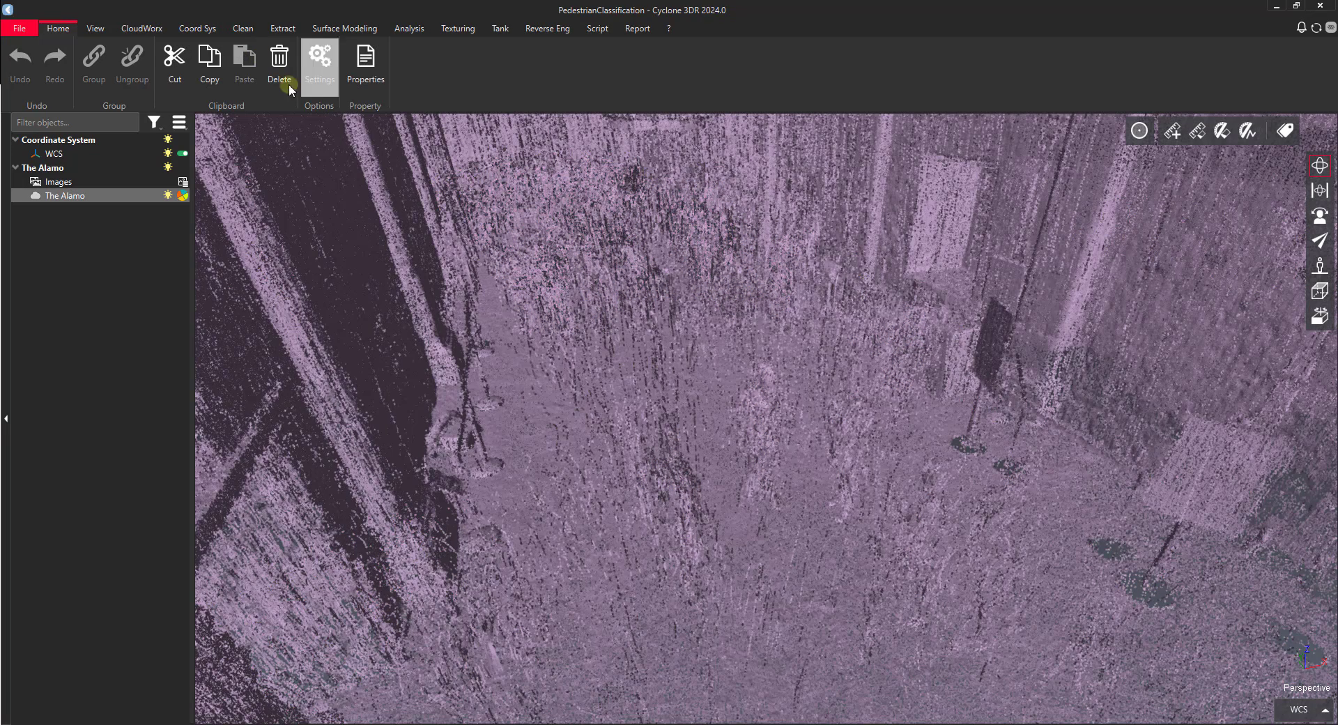
pyautogui.click(236, 27)
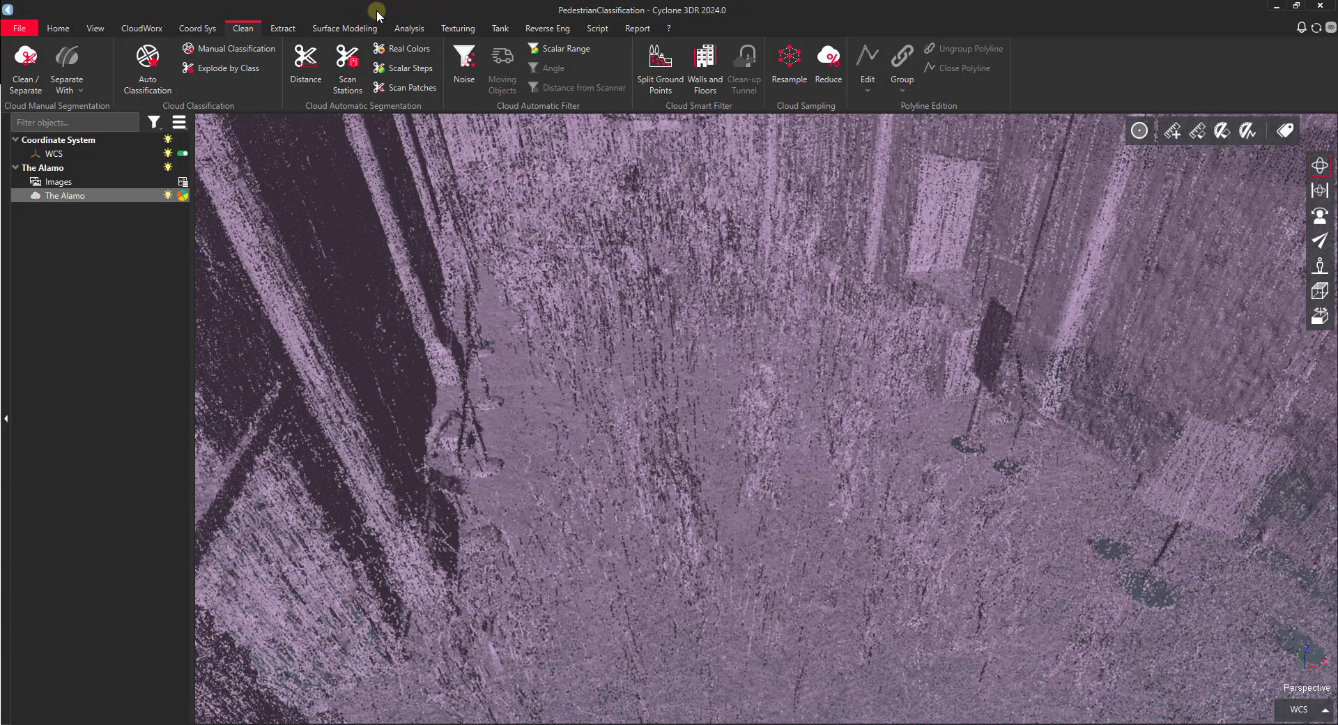
pyautogui.click(216, 68)
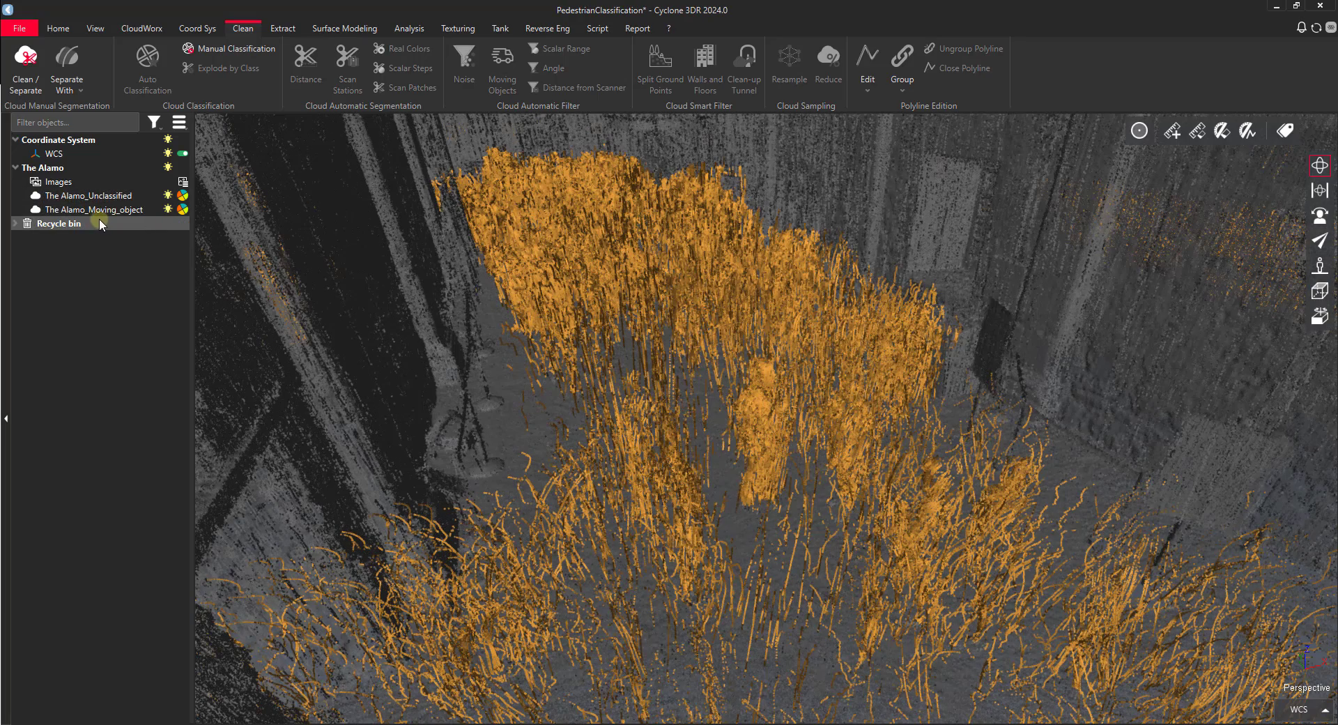
# - Hide The Alamo_Moving_object pedestrian cloud, leaving the pedestrian-free scenery
pyautogui.click(168, 211)
pyautogui.moveTo(625, 383)
pyautogui.mouseDown()
pyautogui.moveTo(603, 335)
pyautogui.moveTo(627, 343)
pyautogui.moveTo(606, 409)
pyautogui.moveTo(667, 375)
pyautogui.mouseUp()
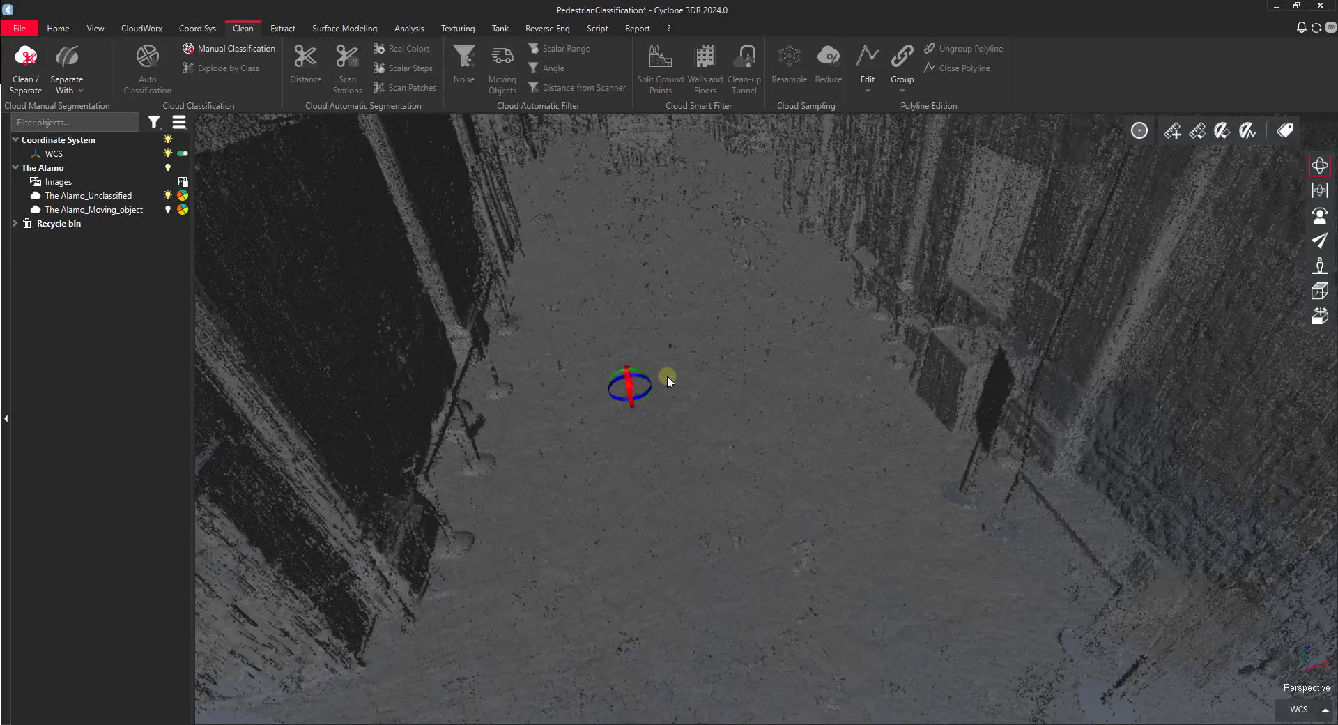
pyautogui.scroll(5, 667, 375)
pyautogui.scroll(3, 634, 341)
pyautogui.scroll(-3, 634, 341)
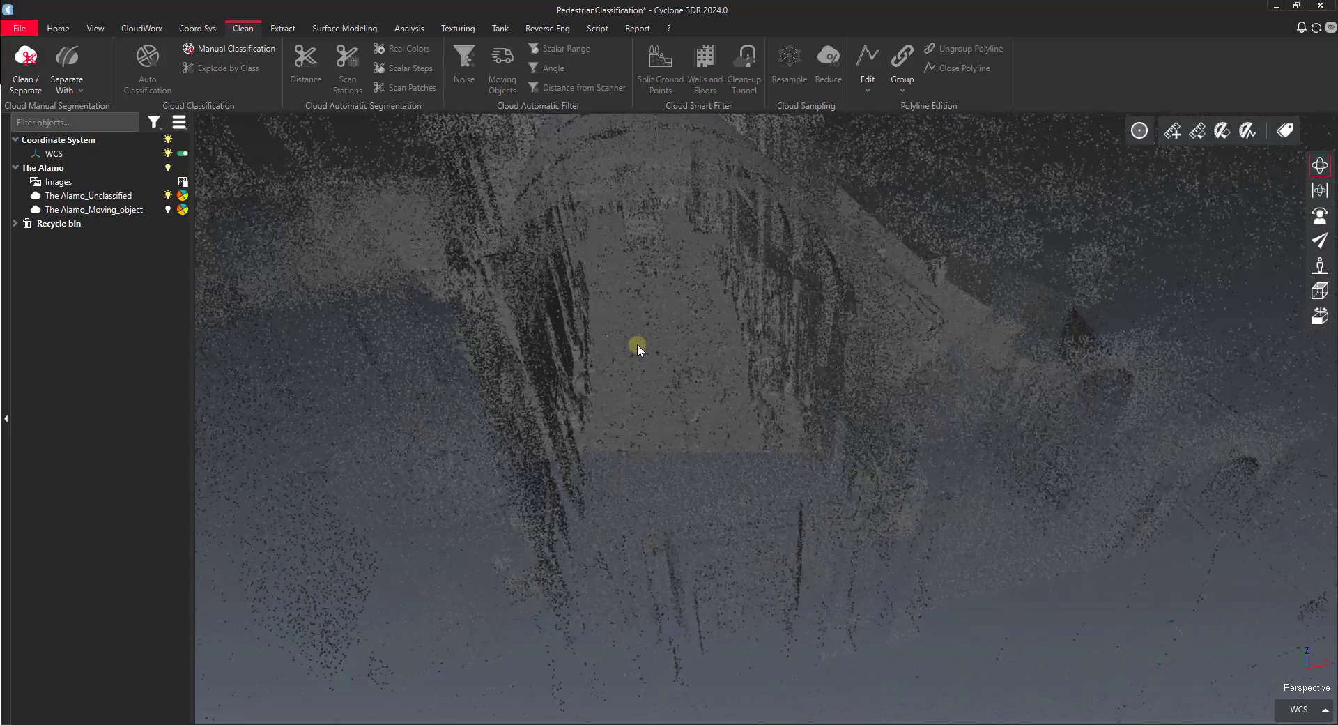
pyautogui.scroll(-3, 637, 343)
pyautogui.scroll(-2, 646, 343)
pyautogui.moveTo(676, 350); pyautogui.dragTo(222, 206)
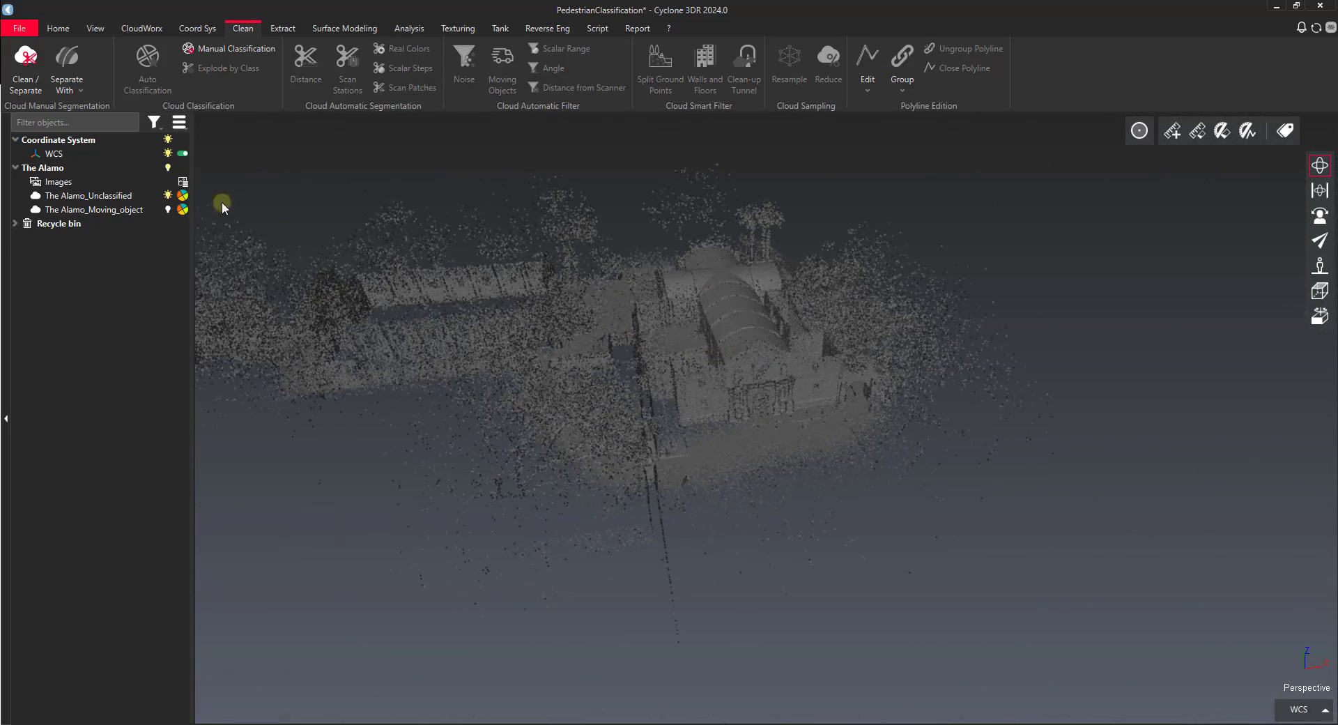
# - Set The Alamo_Unclassified cloud's representation to Real Color
pyautogui.click(184, 195)
pyautogui.click(244, 245)
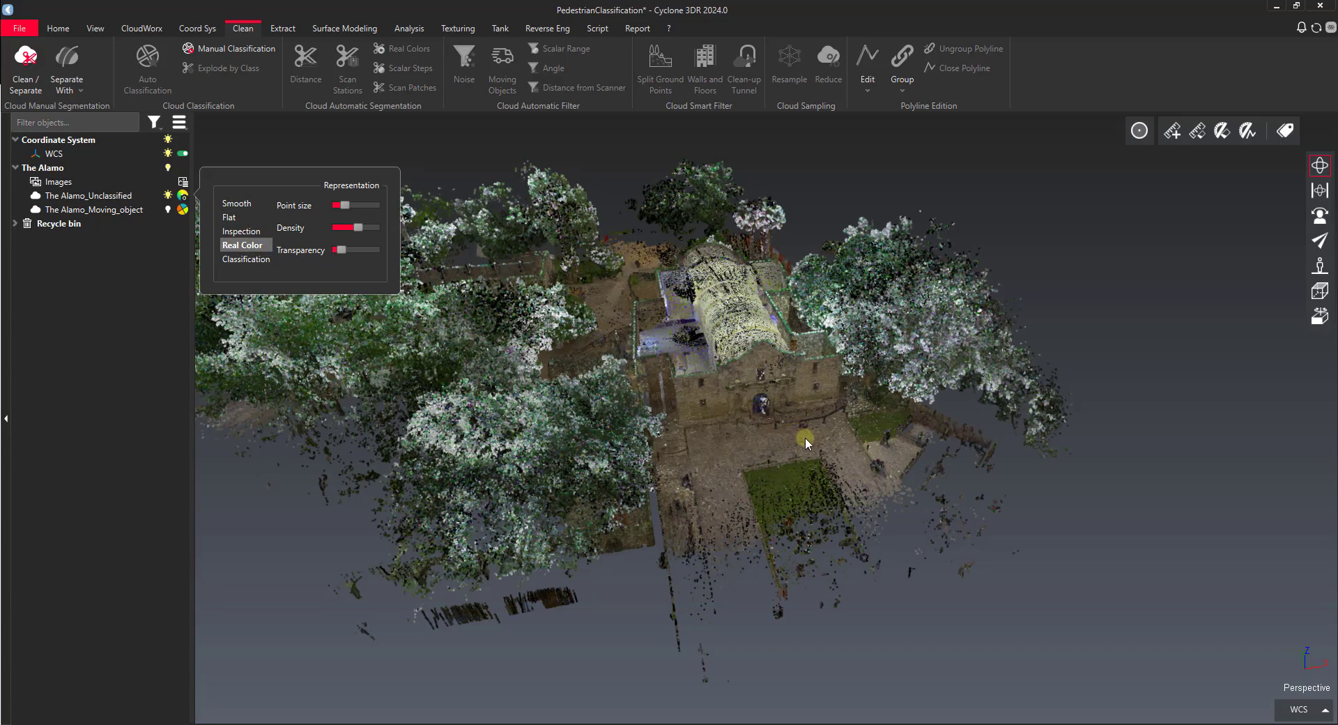
pyautogui.scroll(2, 806, 400)
pyautogui.scroll(4, 759, 439)
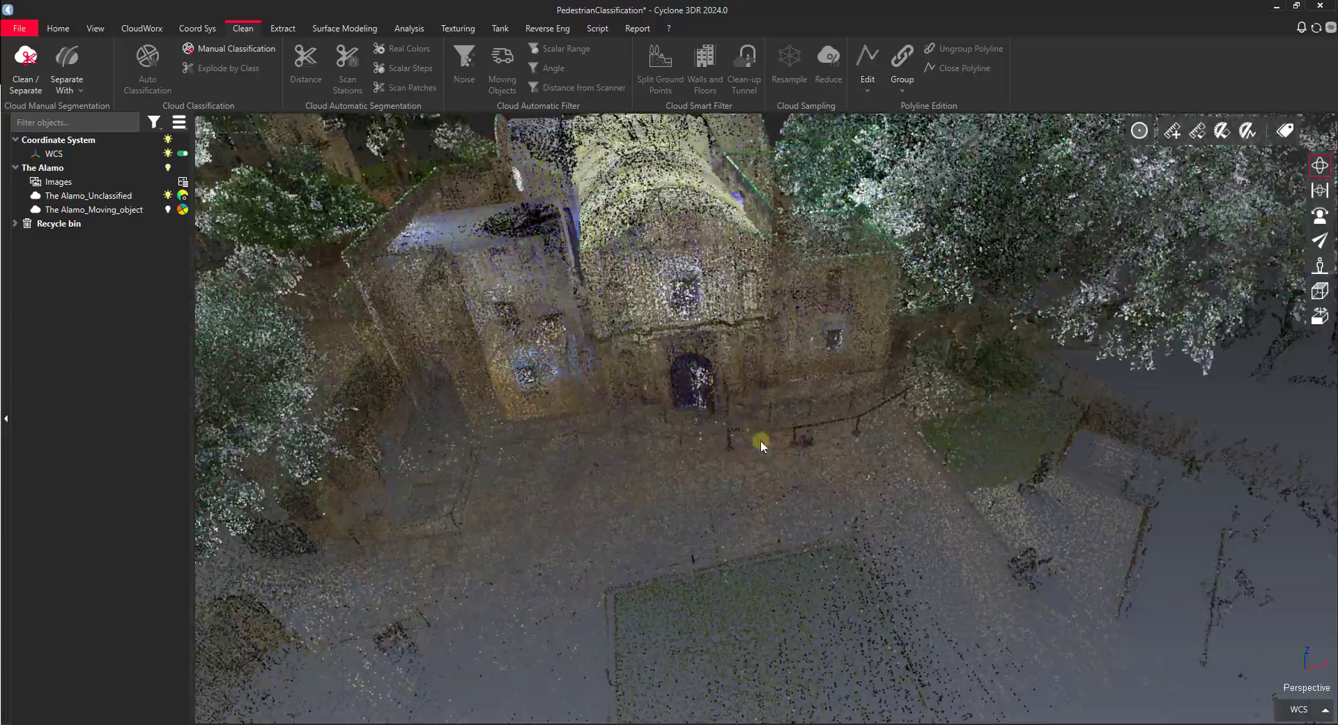
pyautogui.moveTo(760, 440)
pyautogui.mouseDown()
pyautogui.moveTo(830, 525)
pyautogui.moveTo(797, 543)
pyautogui.moveTo(722, 431)
pyautogui.mouseUp()
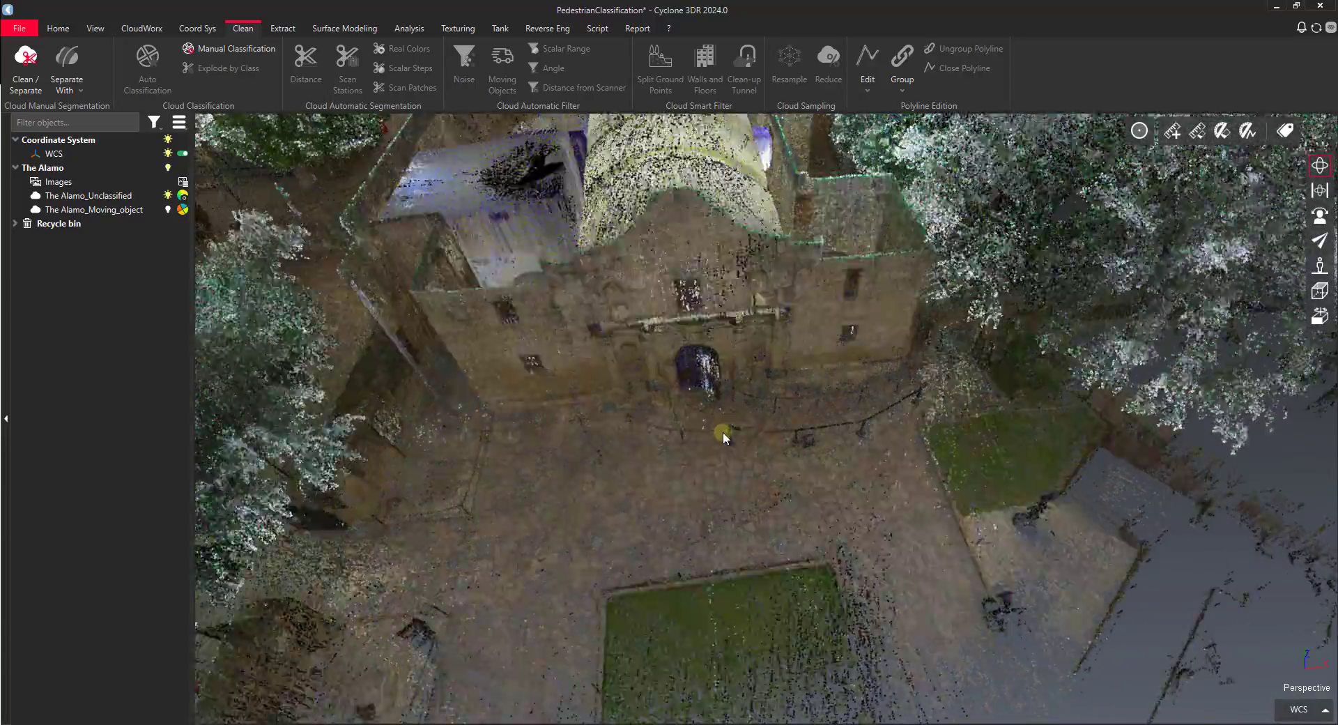
pyautogui.scroll(3, 721, 432)
pyautogui.moveTo(705, 387)
pyautogui.mouseDown()
pyautogui.moveTo(777, 388)
pyautogui.moveTo(881, 358)
pyautogui.moveTo(775, 427)
pyautogui.mouseUp()
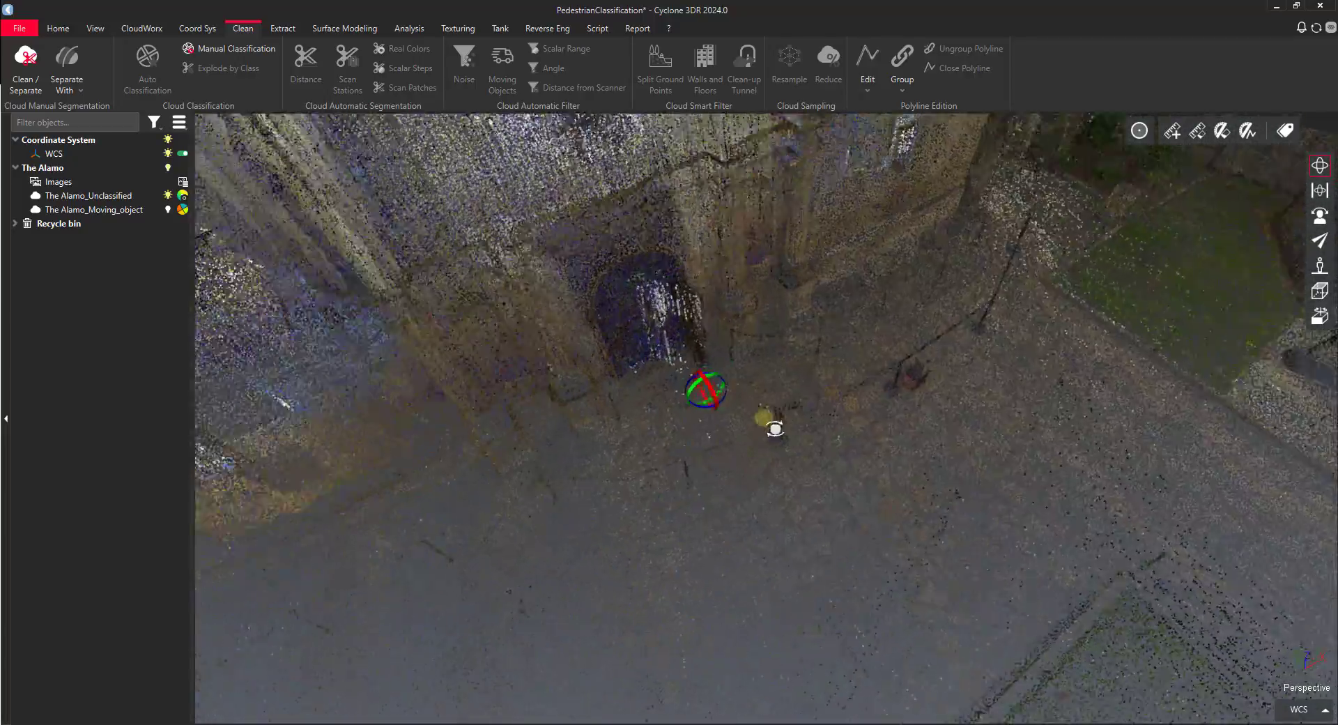
pyautogui.scroll(-3, 775, 427)
pyautogui.scroll(-3, 693, 321)
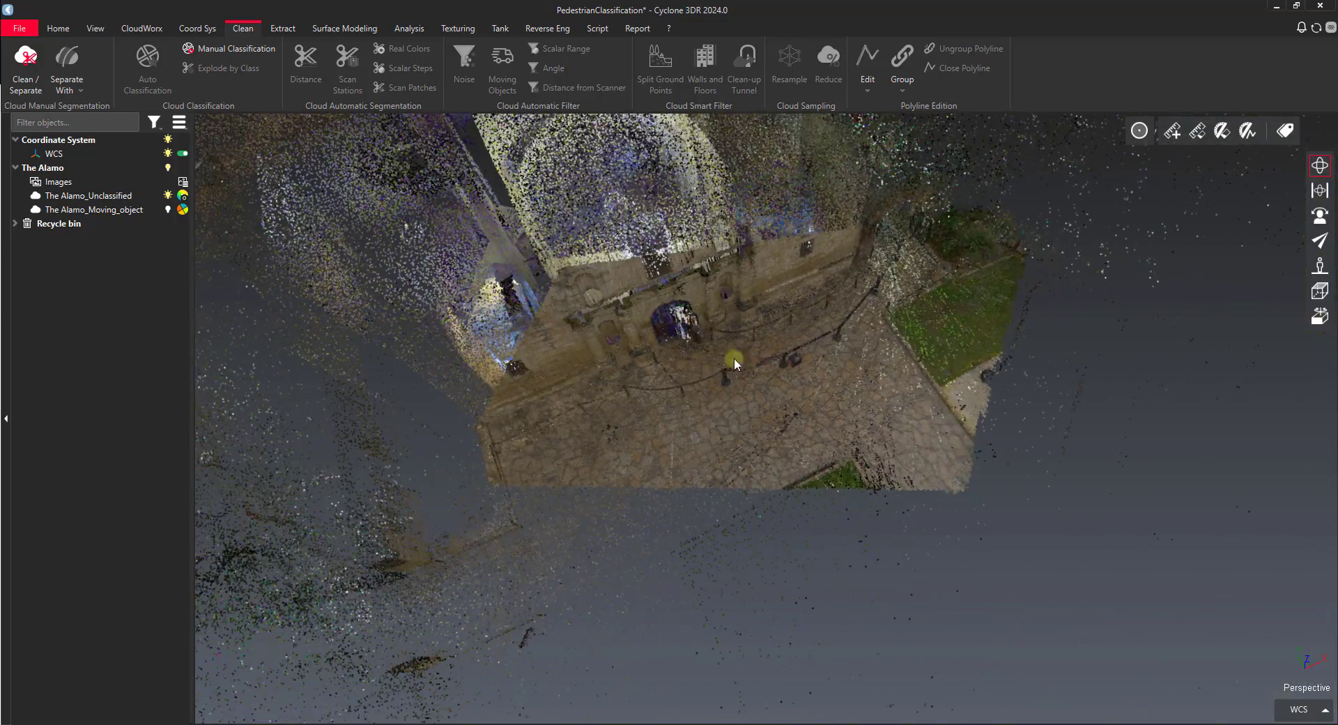
pyautogui.moveTo(734, 363)
pyautogui.mouseDown()
pyautogui.moveTo(627, 337)
pyautogui.moveTo(770, 483)
pyautogui.moveTo(776, 392)
pyautogui.moveTo(693, 247)
pyautogui.moveTo(669, 294)
pyautogui.moveTo(746, 352)
pyautogui.moveTo(769, 339)
pyautogui.mouseUp()
pyautogui.scroll(-2, 633, 326)
pyautogui.scroll(-2, 776, 392)
pyautogui.scroll(3, 746, 350)
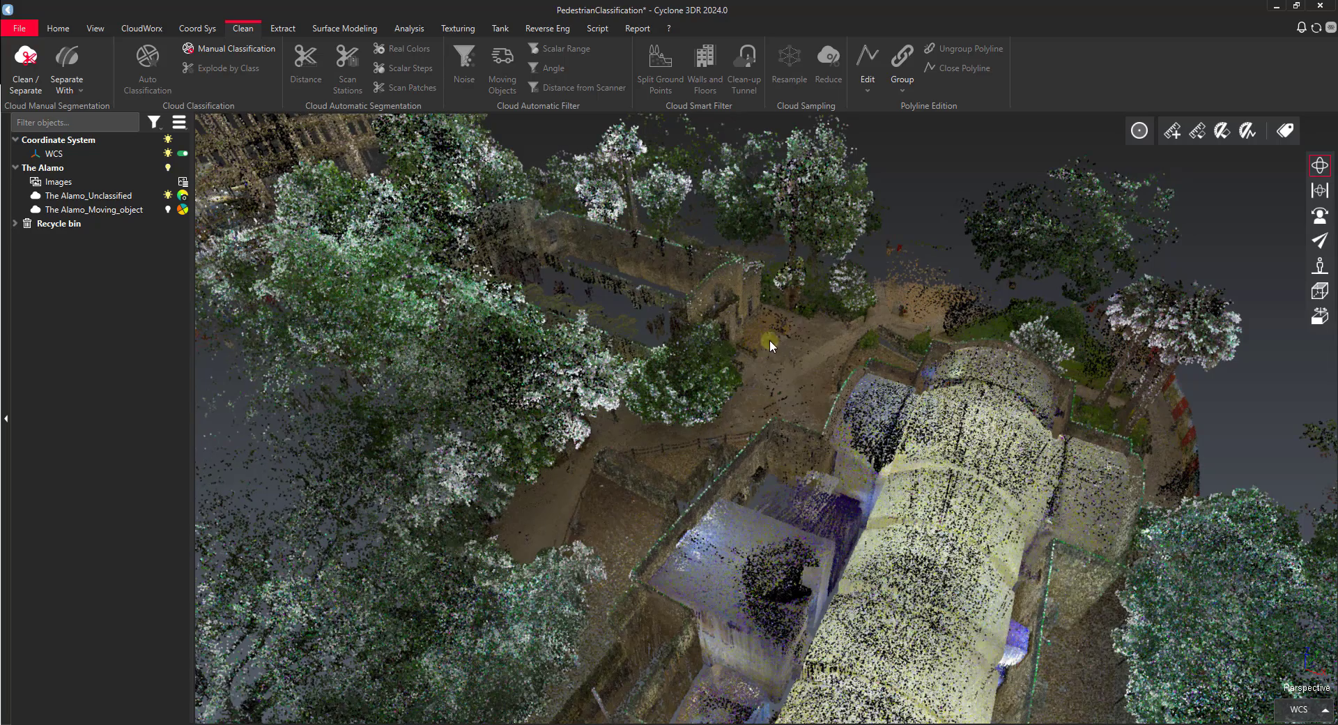